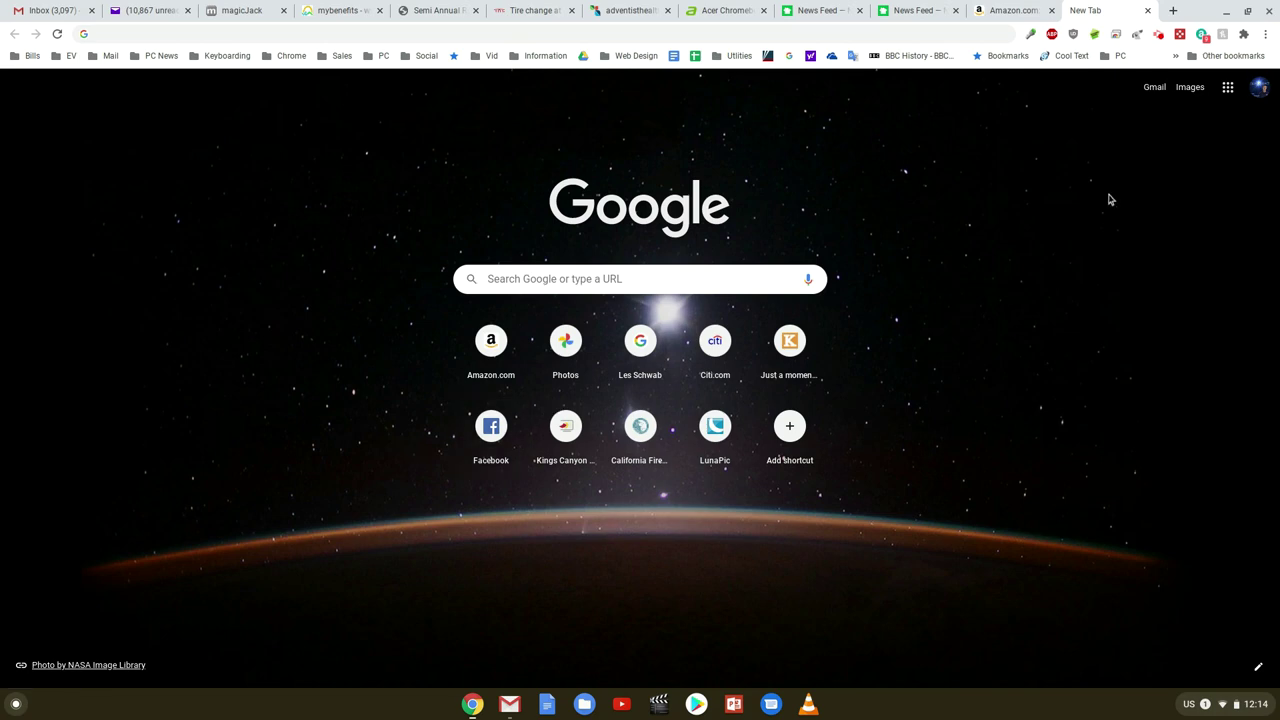
Step: Minimize the browser window to reveal the desktop and briefly view the app launcher
{"action": "left_click", "coordinate": [1226, 14]}
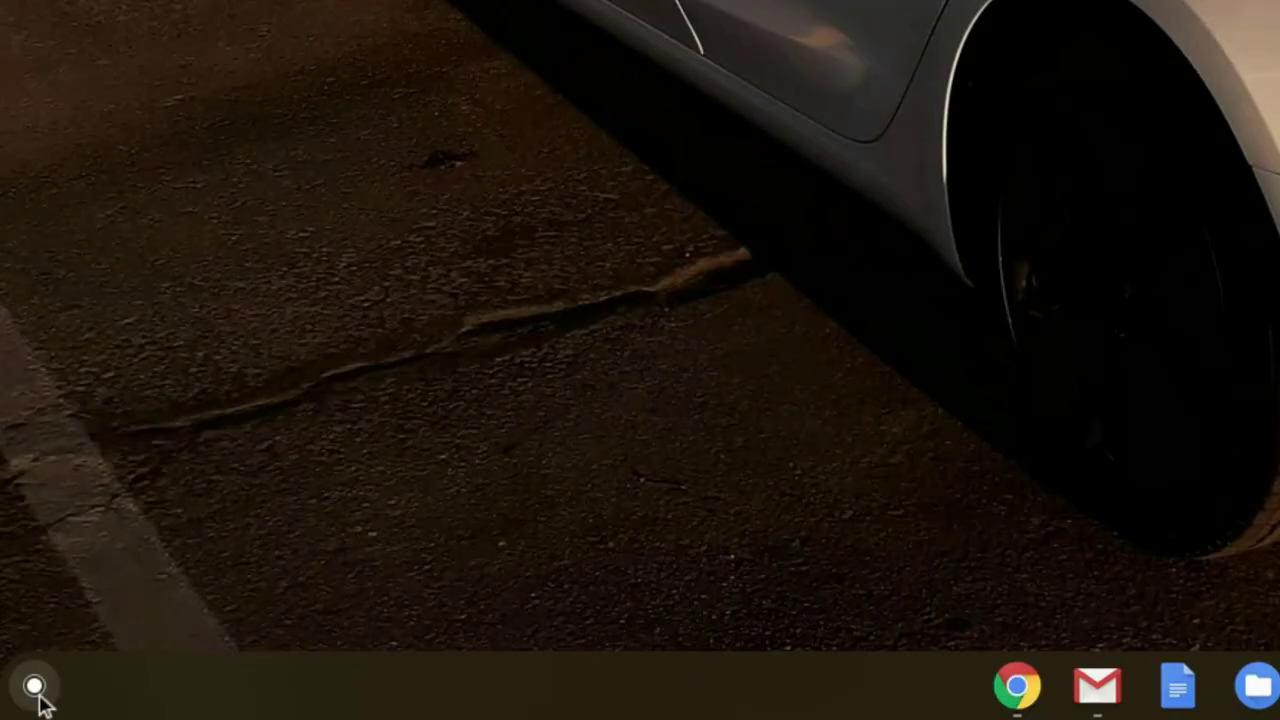
{"action": "left_click", "coordinate": [16, 703]}
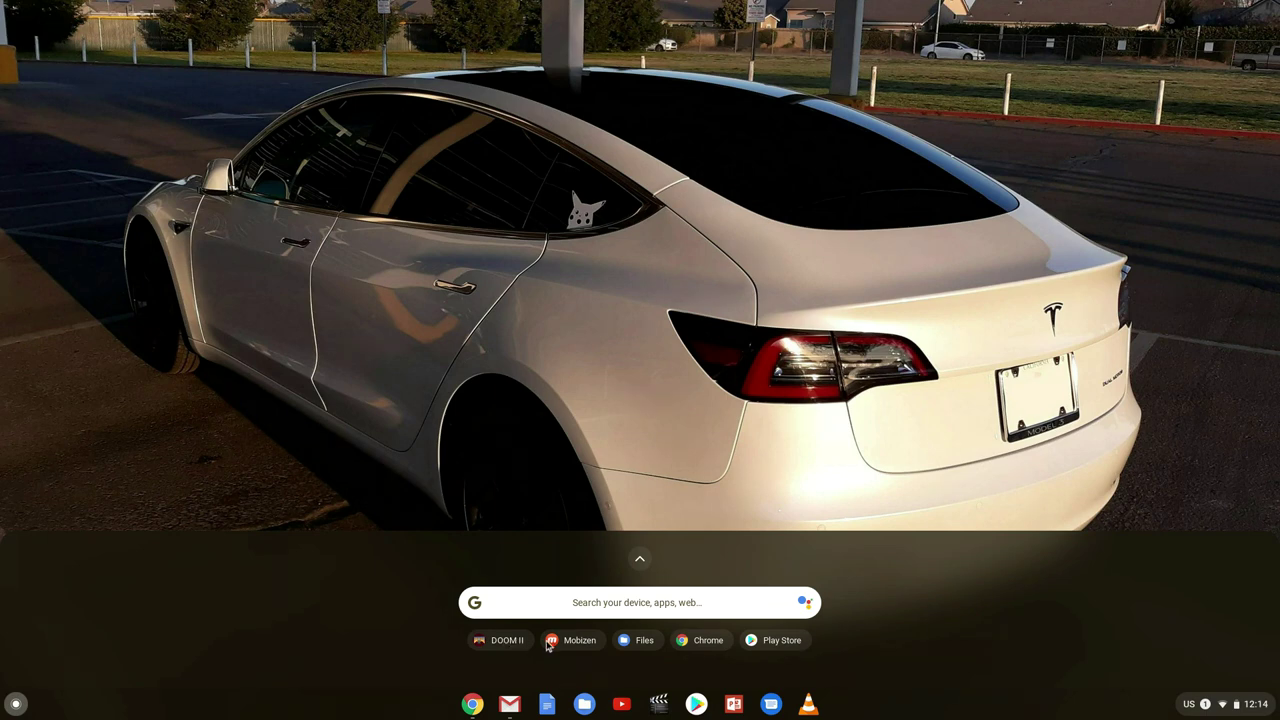
{"action": "left_click", "coordinate": [752, 545]}
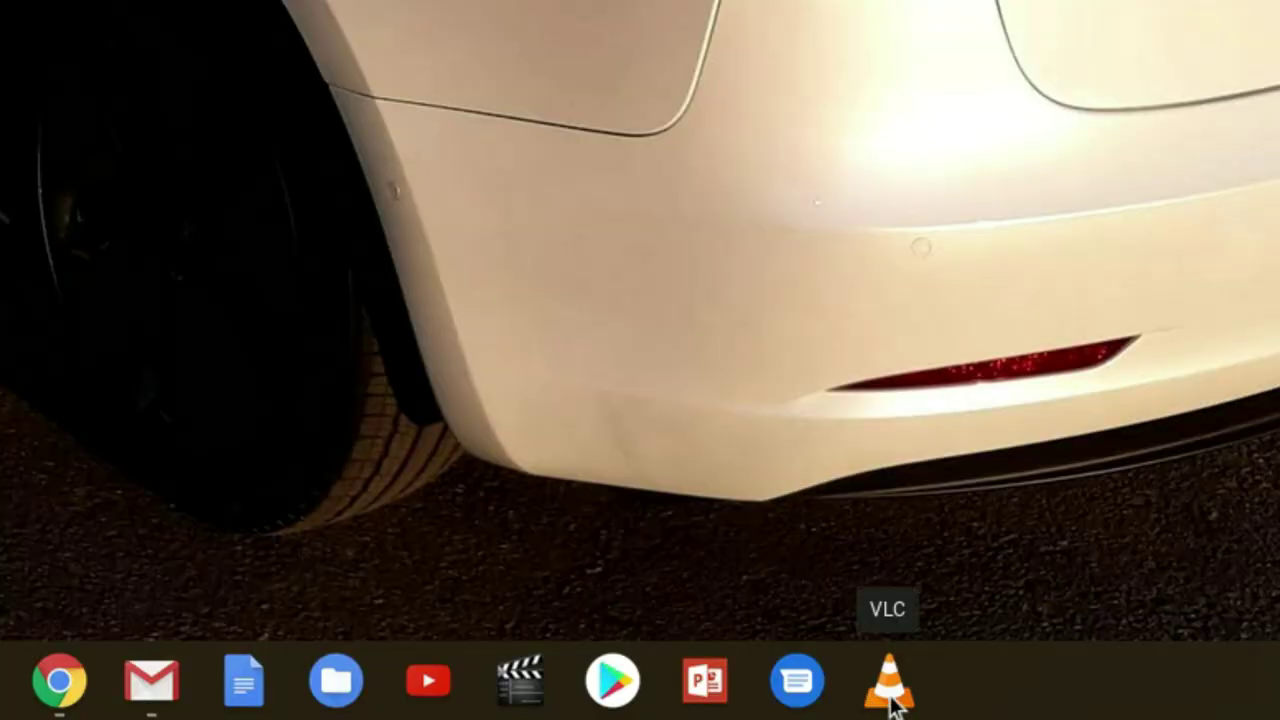
Step: View the context options, including Uninstall, for the VLC and messaging apps pinned to the shelf
{"action": "right_click", "coordinate": [809, 710]}
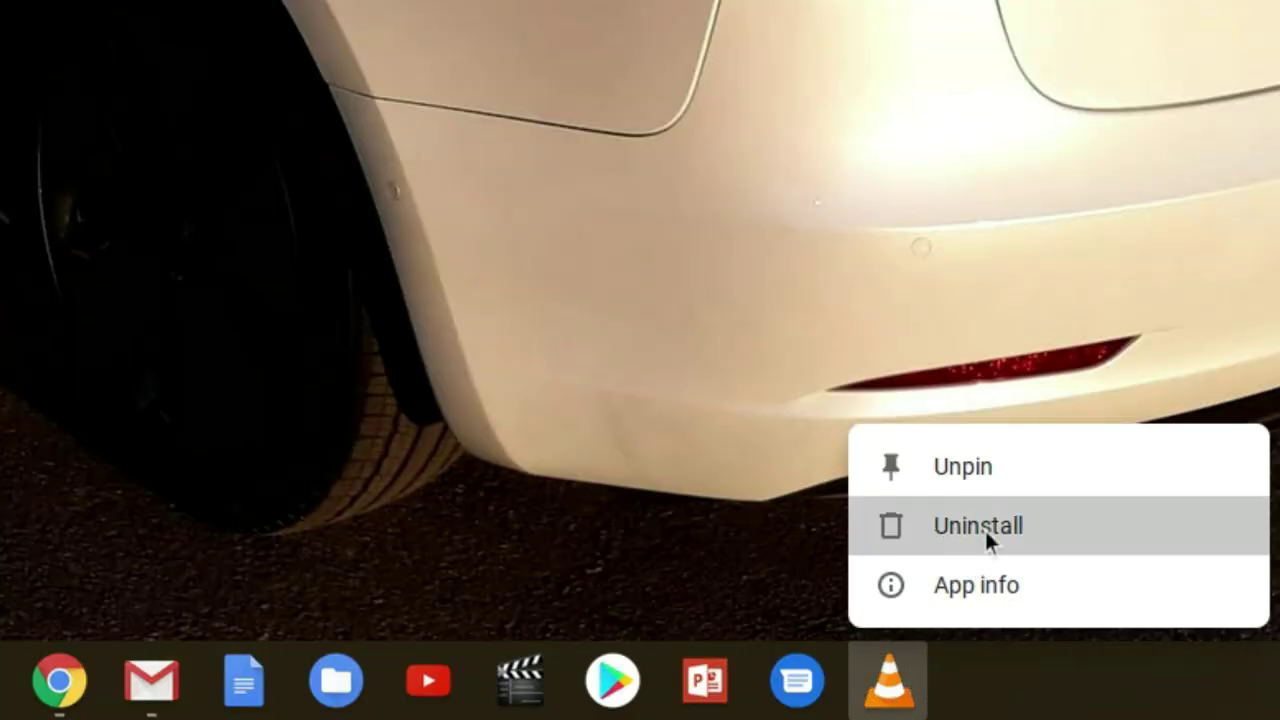
{"action": "right_click", "coordinate": [786, 690]}
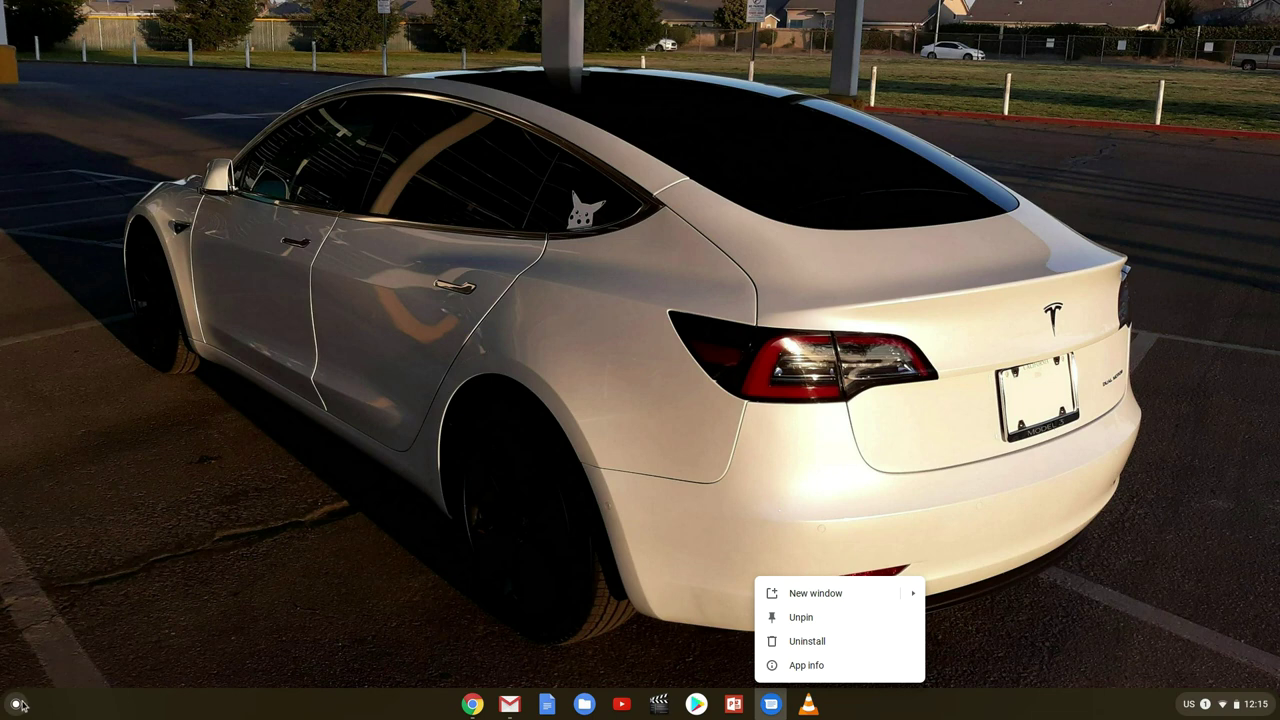
{"action": "left_click", "coordinate": [18, 704]}
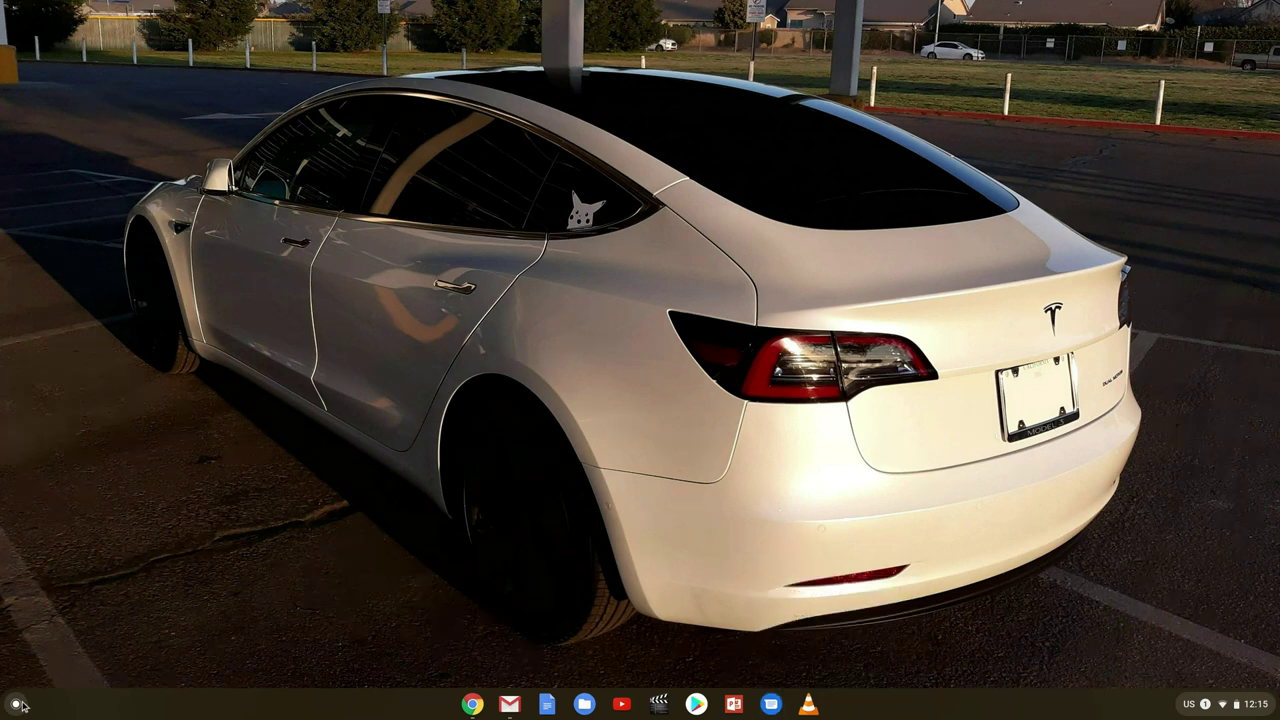
Step: Examine the Uninstall options for Cut the Rope and TikTok in the full app launcher and close it
{"action": "left_click", "coordinate": [18, 704]}
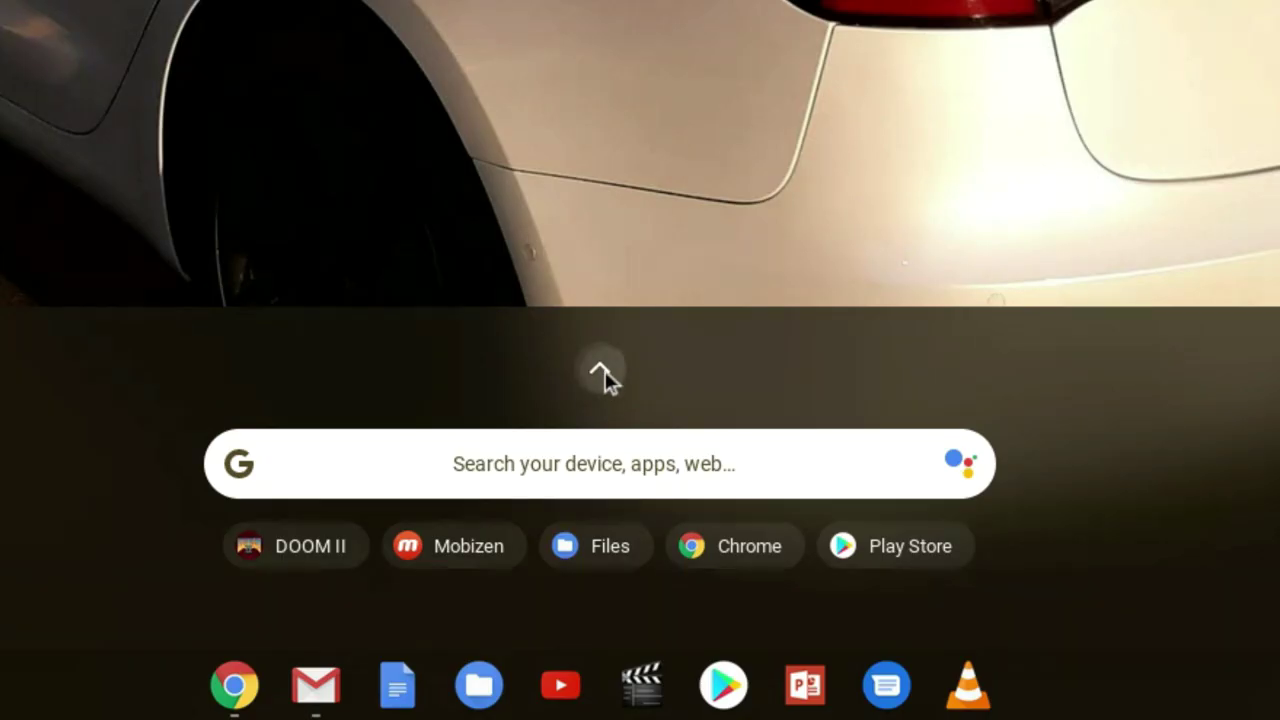
{"action": "left_click", "coordinate": [601, 374]}
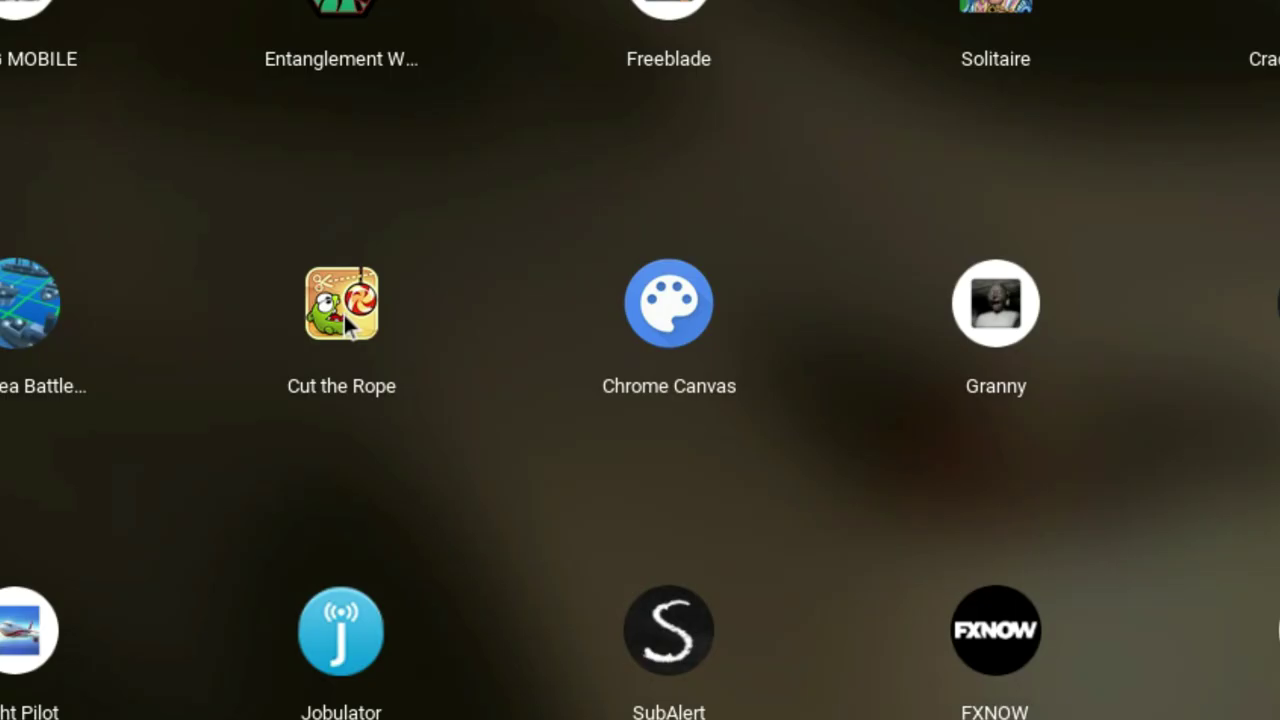
{"action": "right_click", "coordinate": [341, 303]}
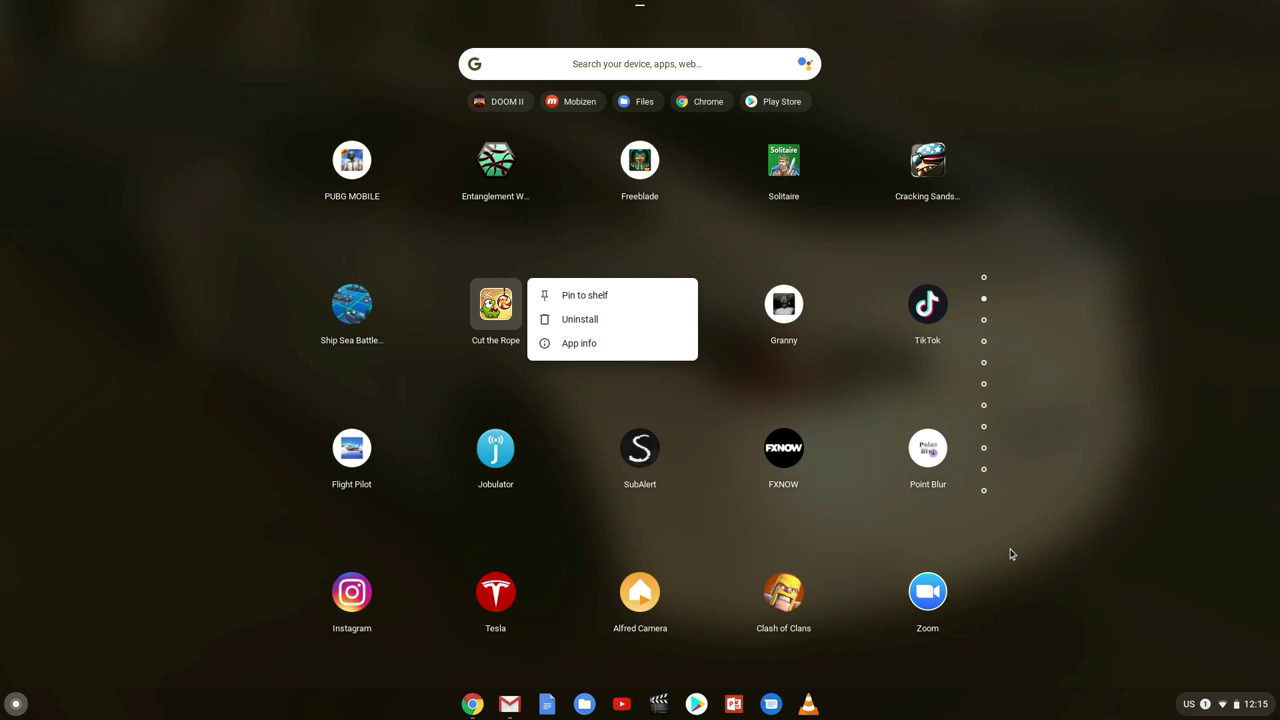
{"action": "left_click", "coordinate": [1135, 460]}
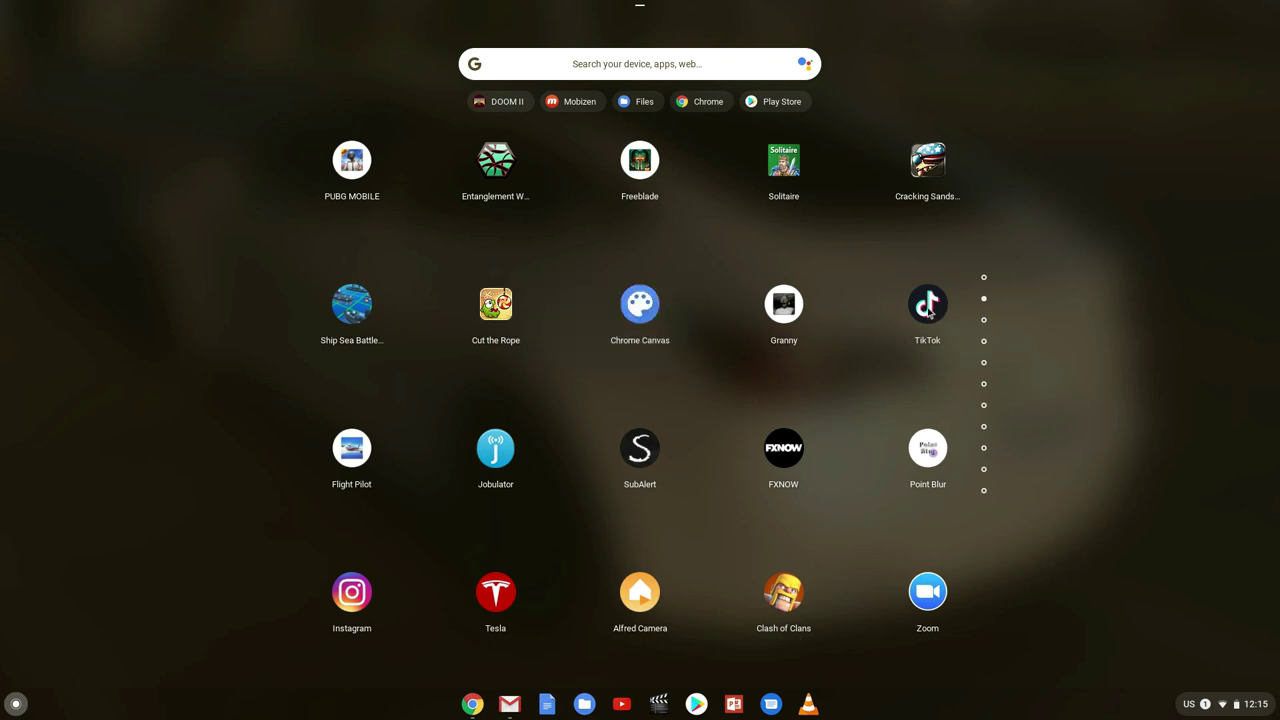
{"action": "right_click", "coordinate": [929, 310]}
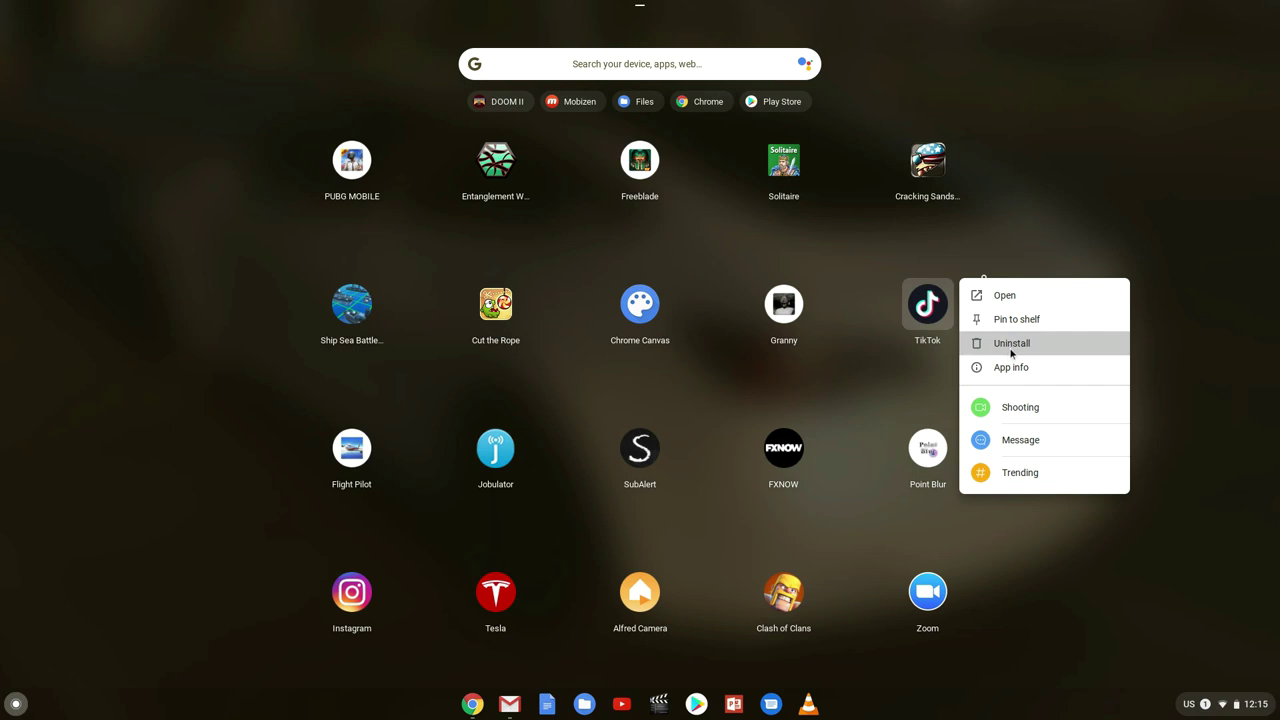
{"action": "left_click", "coordinate": [1025, 199]}
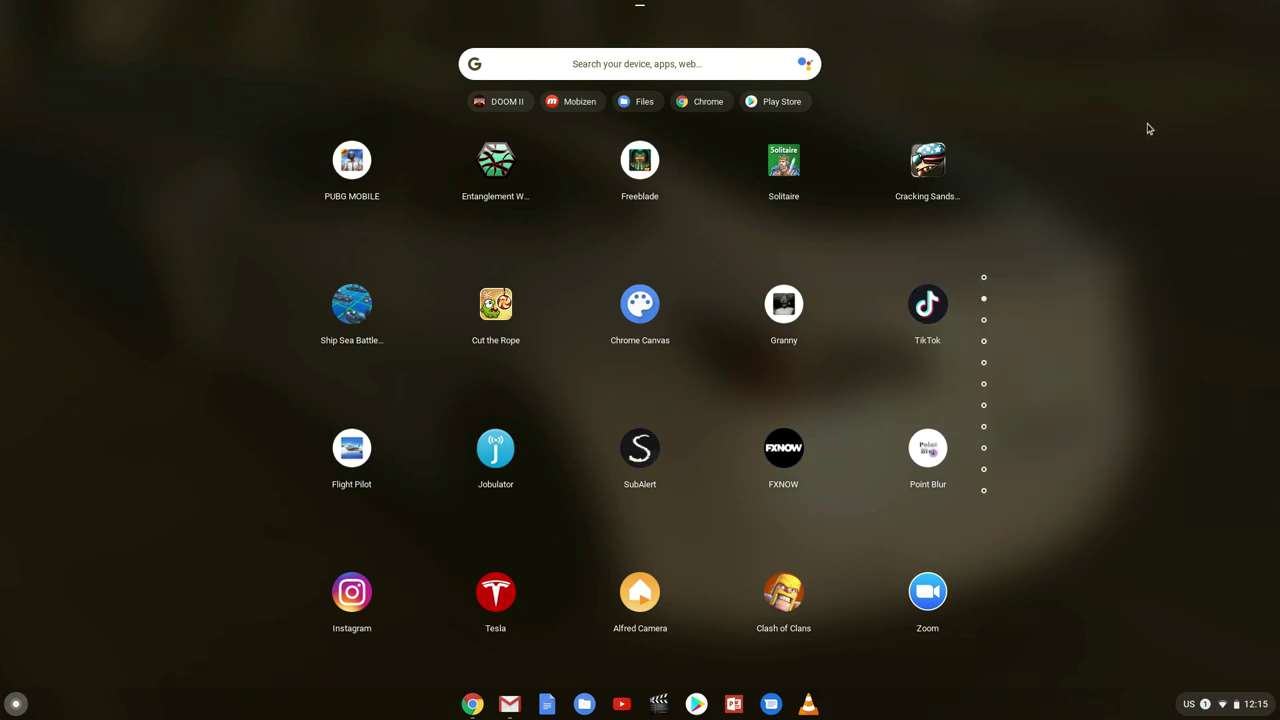
{"action": "key", "text": "Escape"}
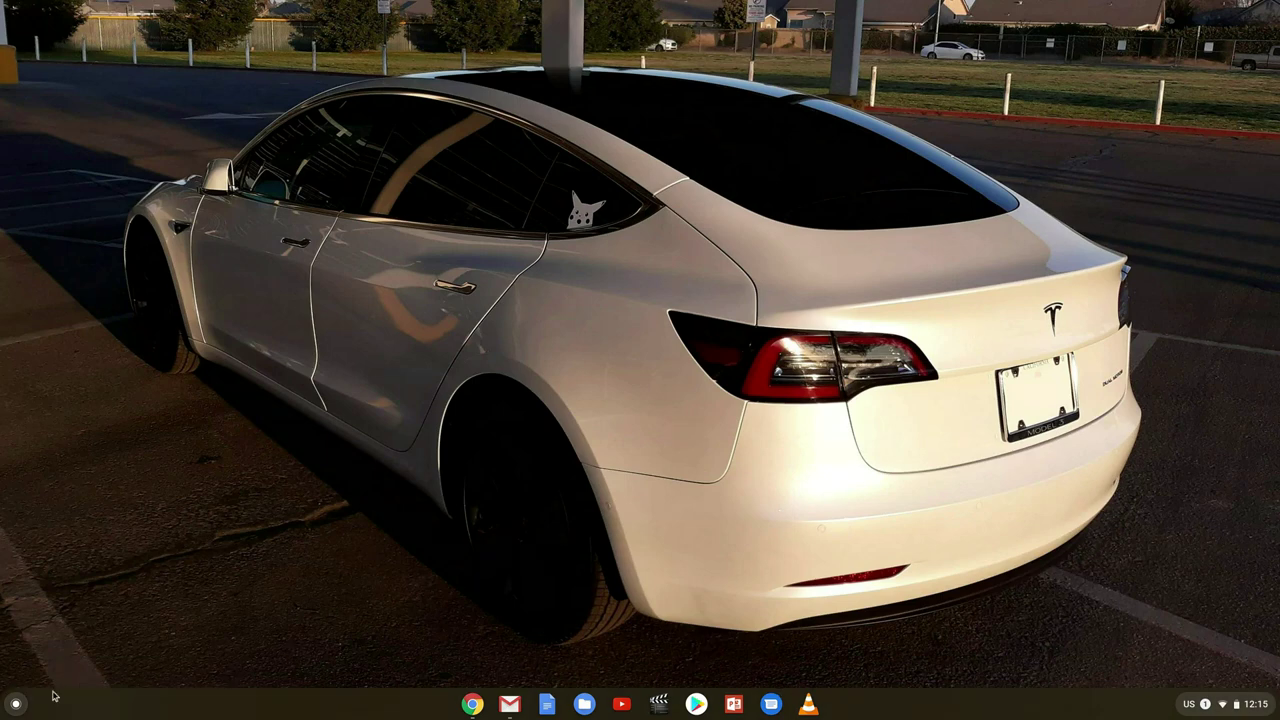
Step: Examine the Uninstall options for DOOM II, Legends and Word Online in the full app launcher and close it
{"action": "left_click", "coordinate": [17, 705]}
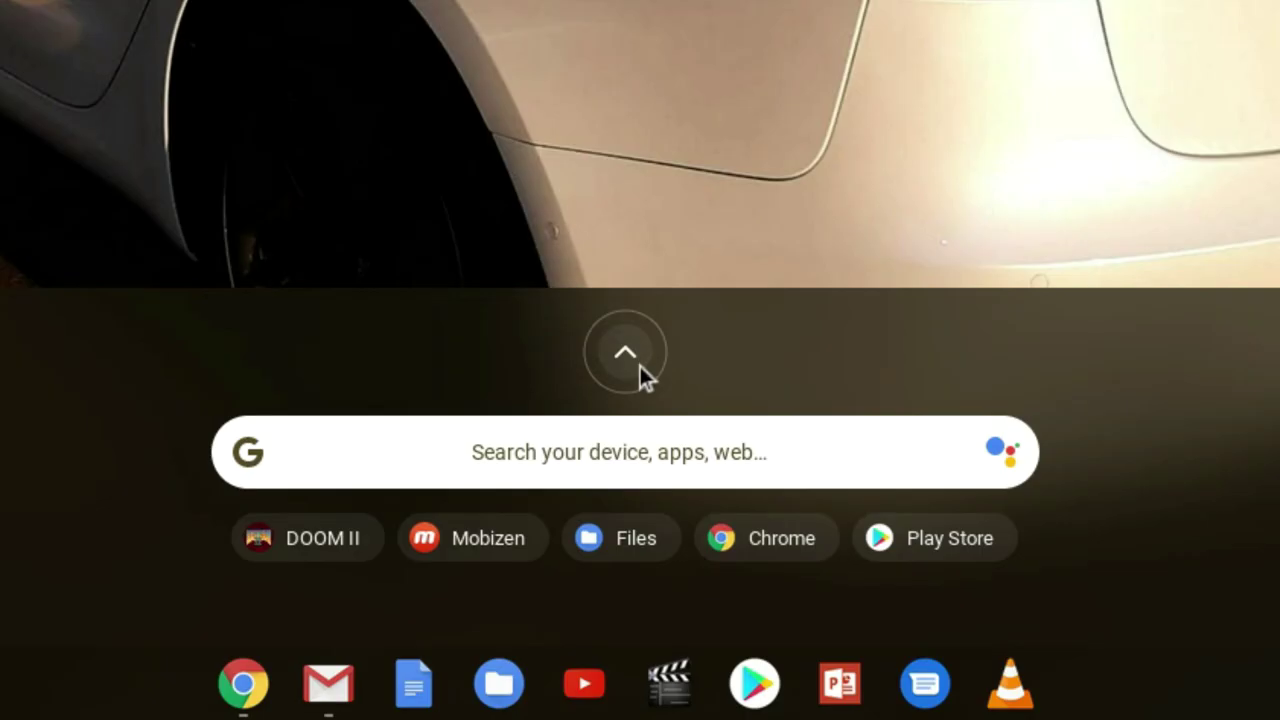
{"action": "left_click", "coordinate": [633, 363]}
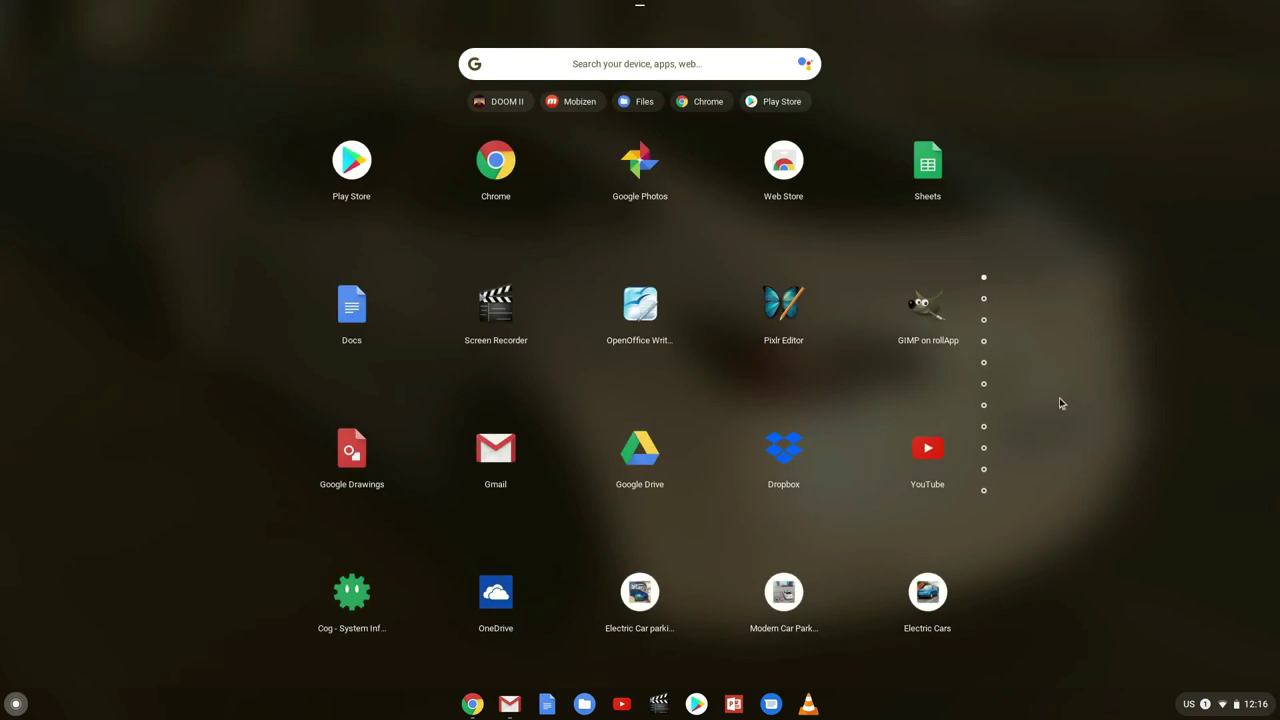
{"action": "scroll", "coordinate": [1062, 403], "scroll_direction": "down", "scroll_amount": 2}
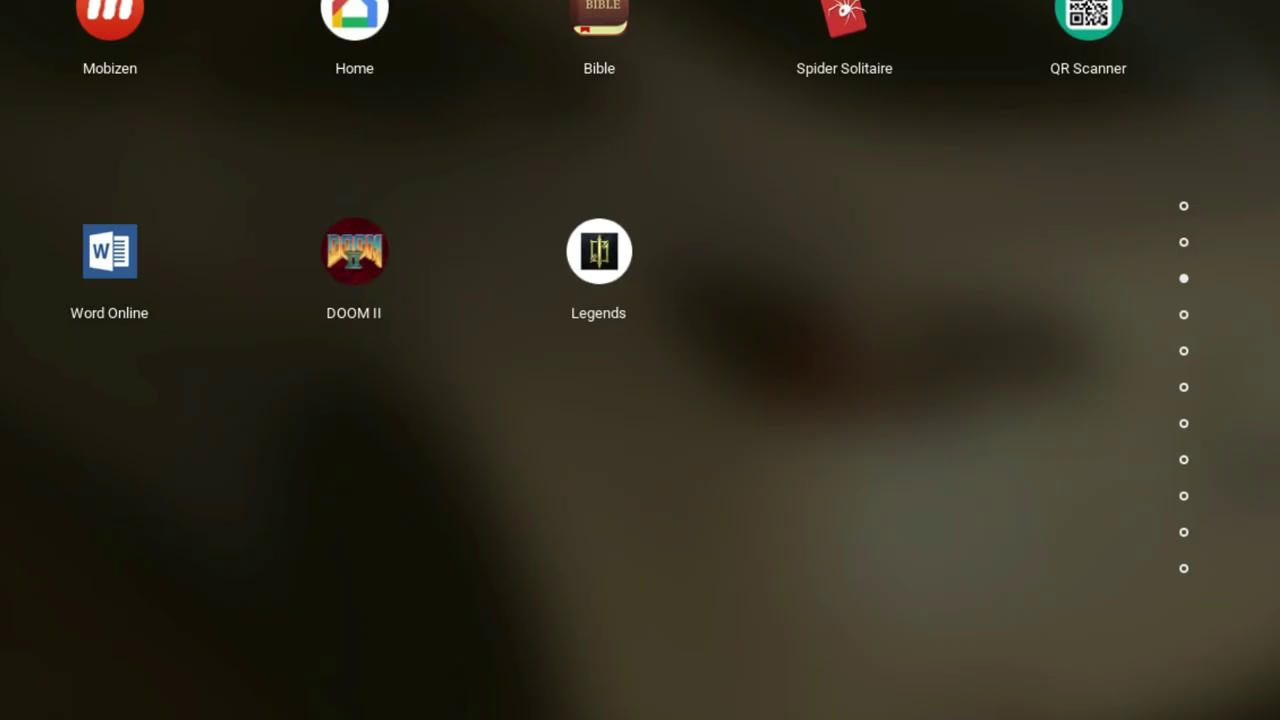
{"action": "right_click", "coordinate": [354, 276]}
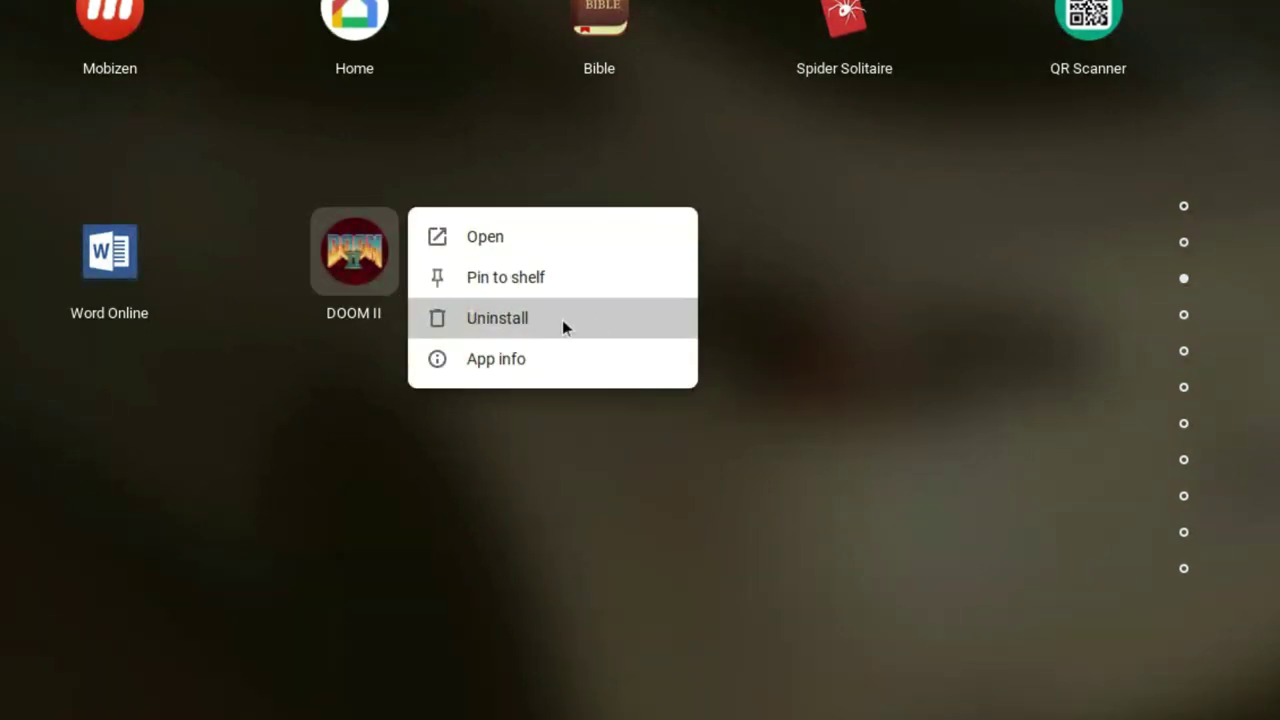
{"action": "left_click", "coordinate": [1092, 208]}
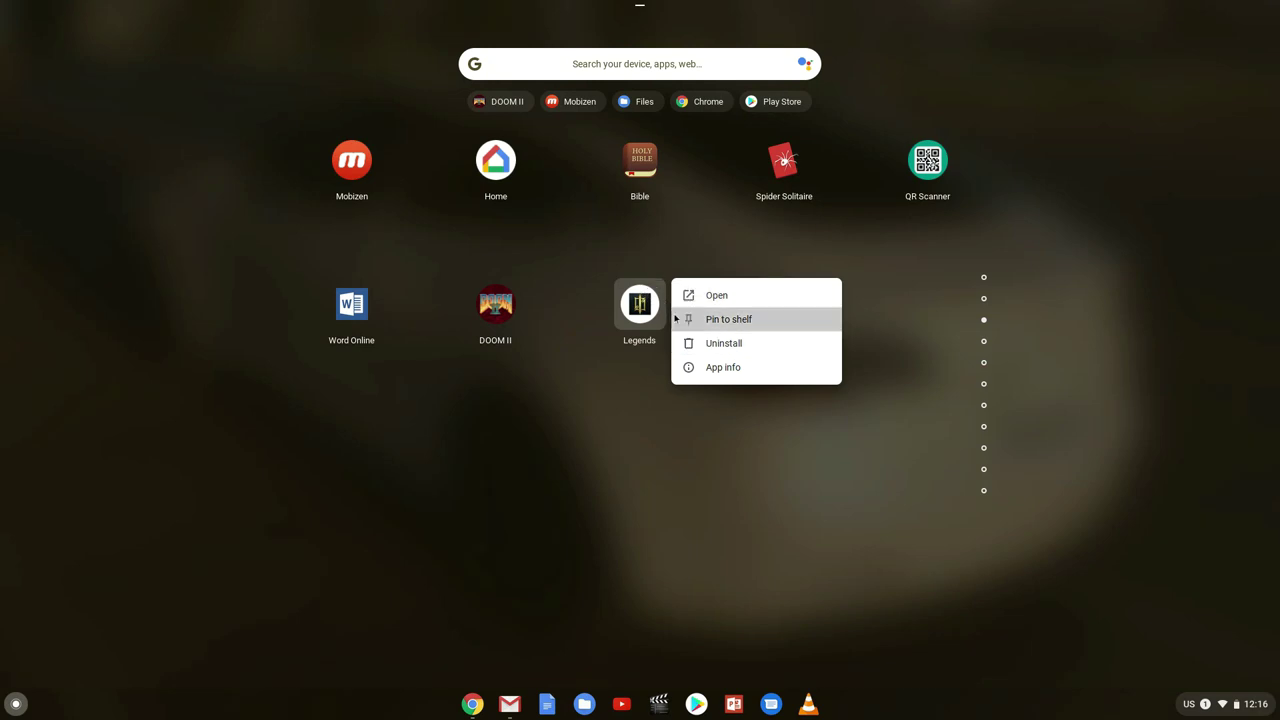
{"action": "left_click", "coordinate": [759, 484]}
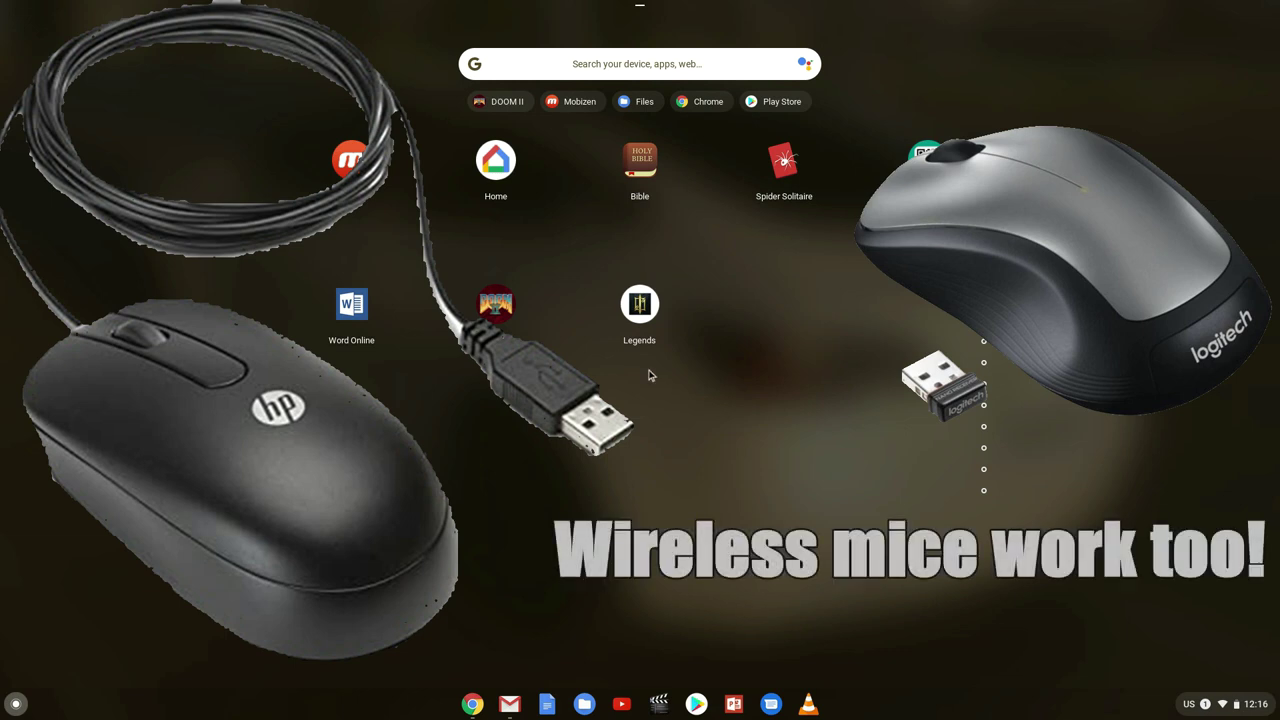
{"action": "right_click", "coordinate": [362, 318]}
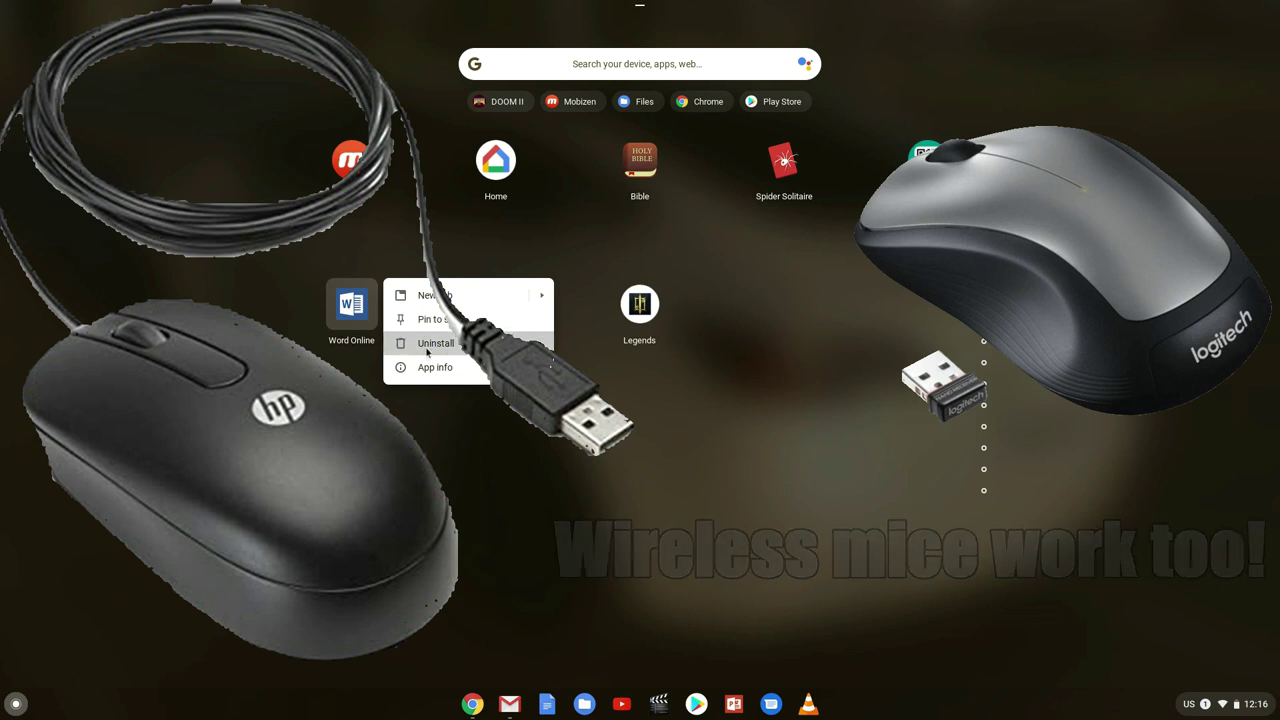
{"action": "left_click", "coordinate": [329, 391]}
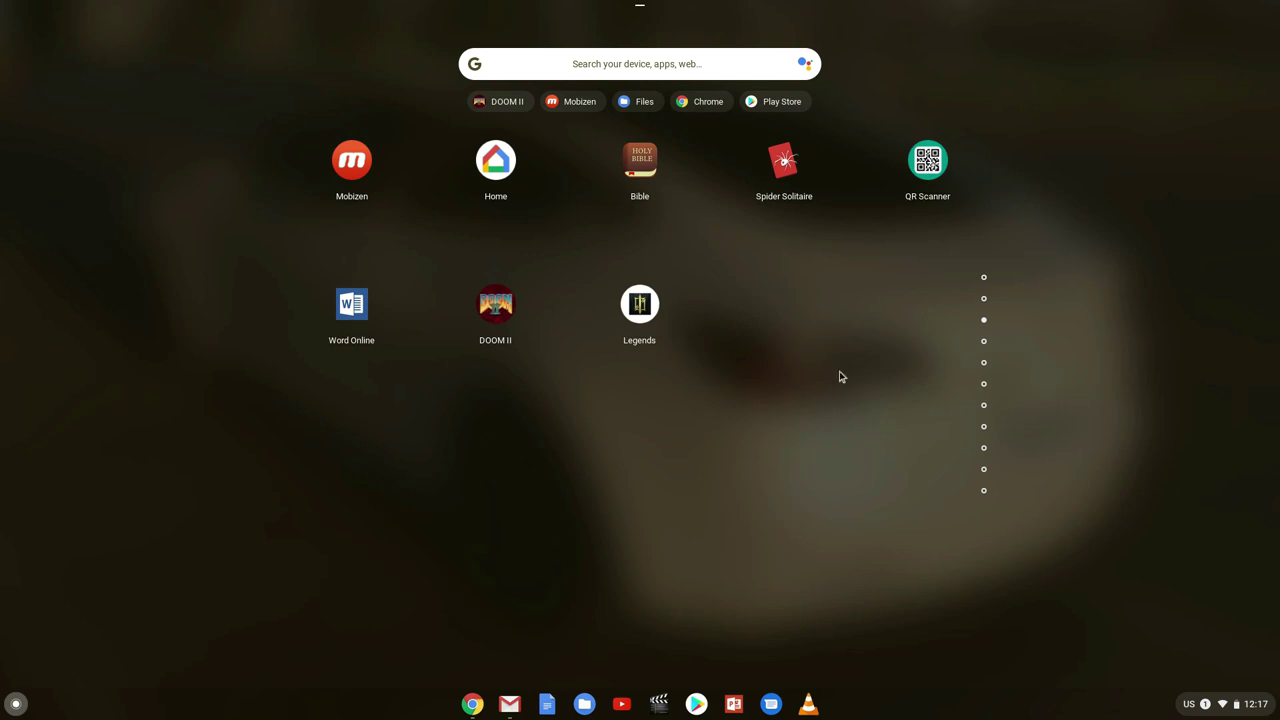
{"action": "scroll", "coordinate": [899, 402], "scroll_direction": "up", "scroll_amount": 1}
{"action": "left_click", "coordinate": [905, 408]}
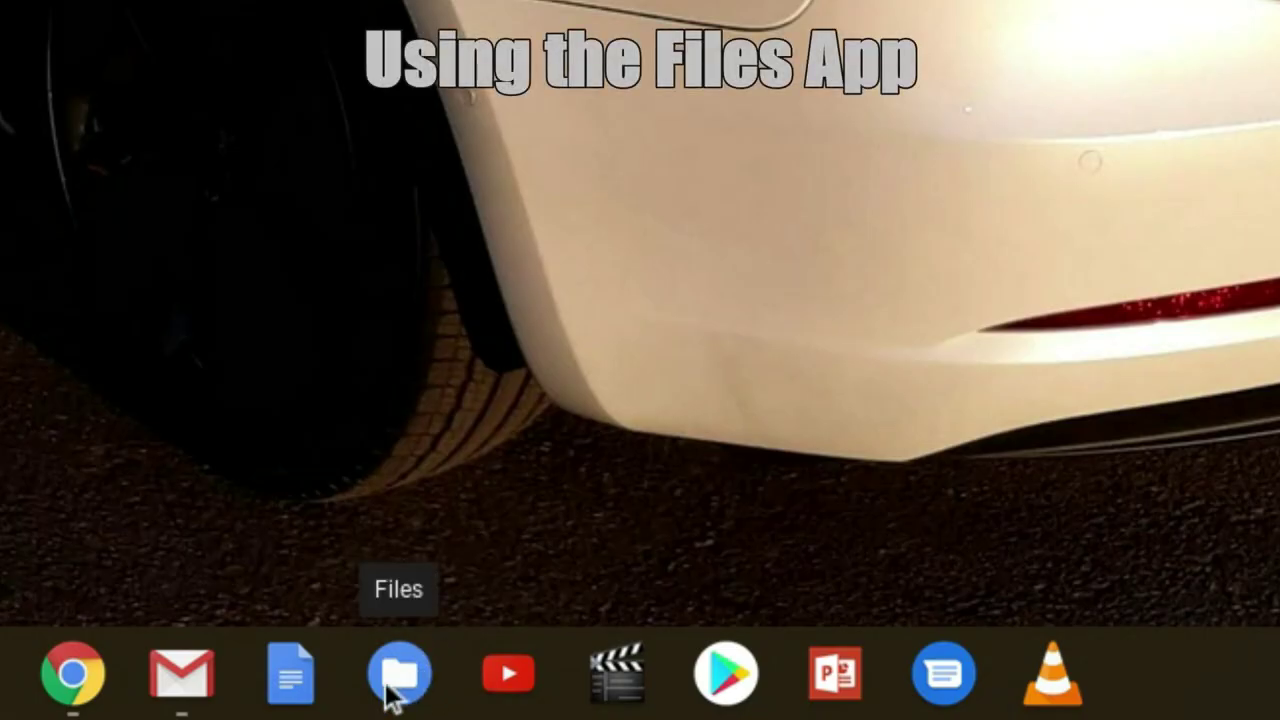
Step: Open the Files app from the shelf and close its window
{"action": "left_click", "coordinate": [390, 685]}
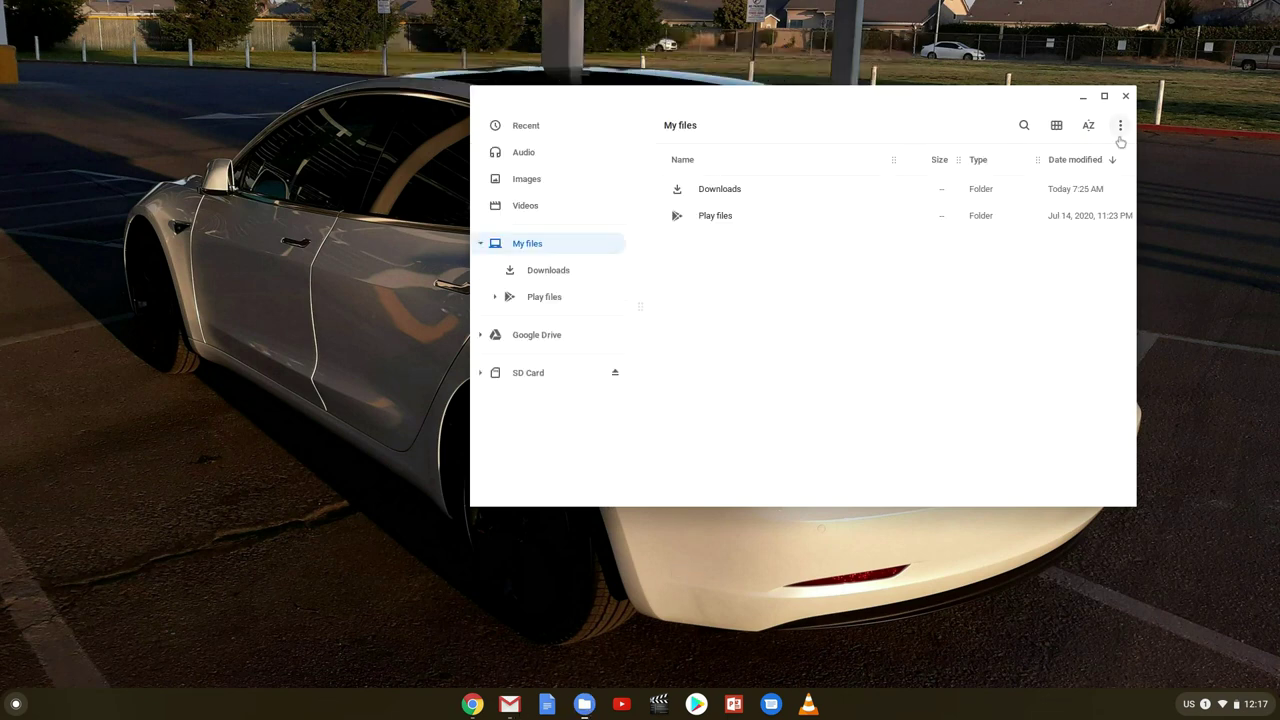
{"action": "left_click", "coordinate": [1125, 97]}
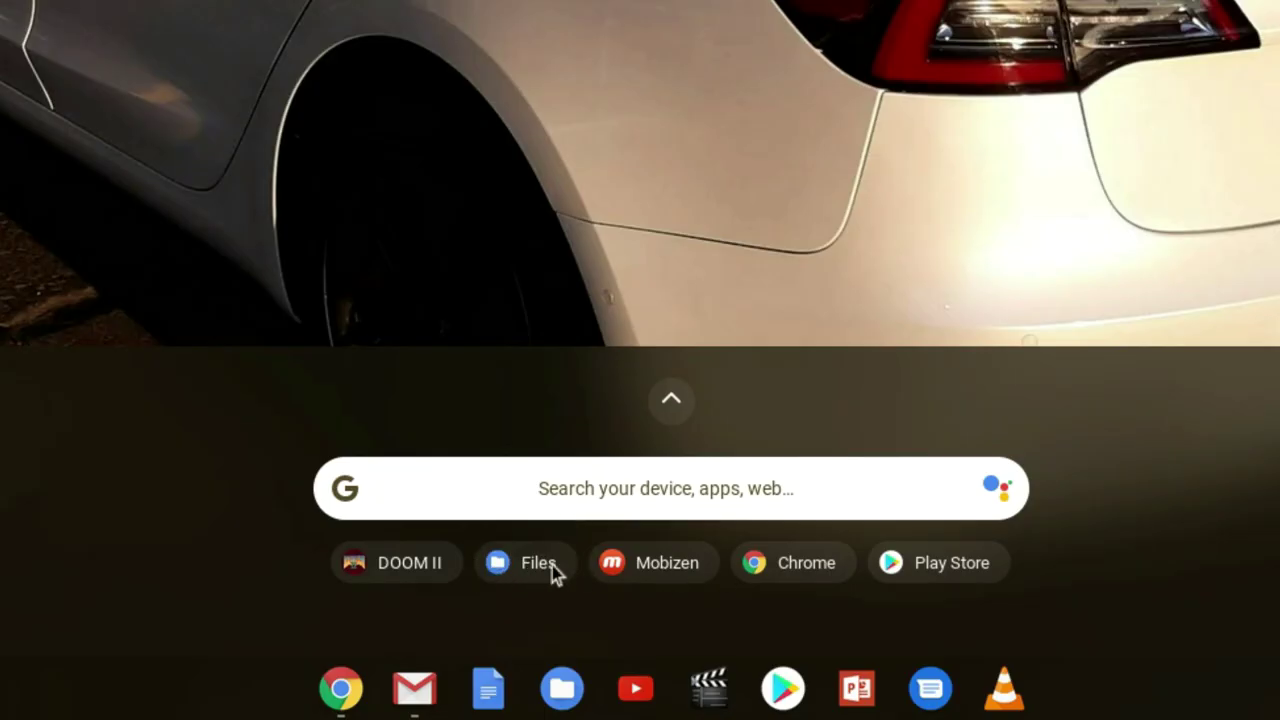
Step: Open the Files app by searching for "files" in the full app launcher
{"action": "left_click", "coordinate": [671, 410]}
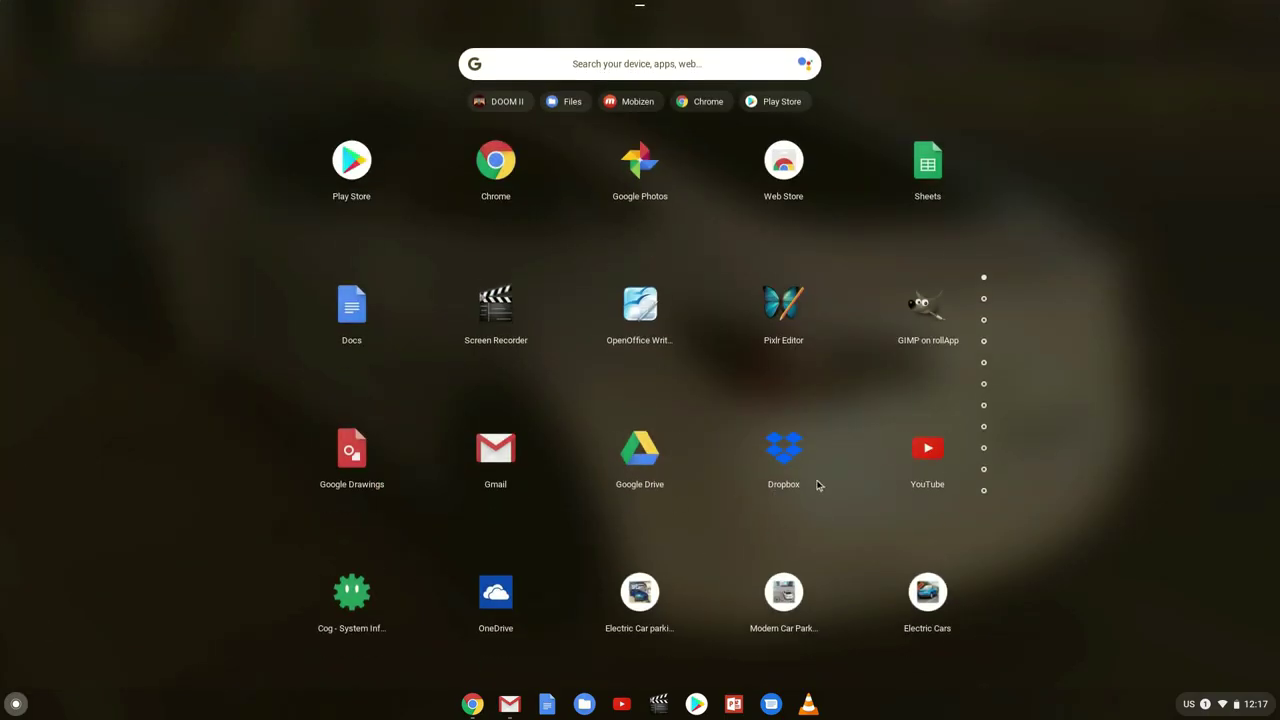
{"action": "scroll", "coordinate": [825, 495], "scroll_direction": "down", "scroll_amount": 1}
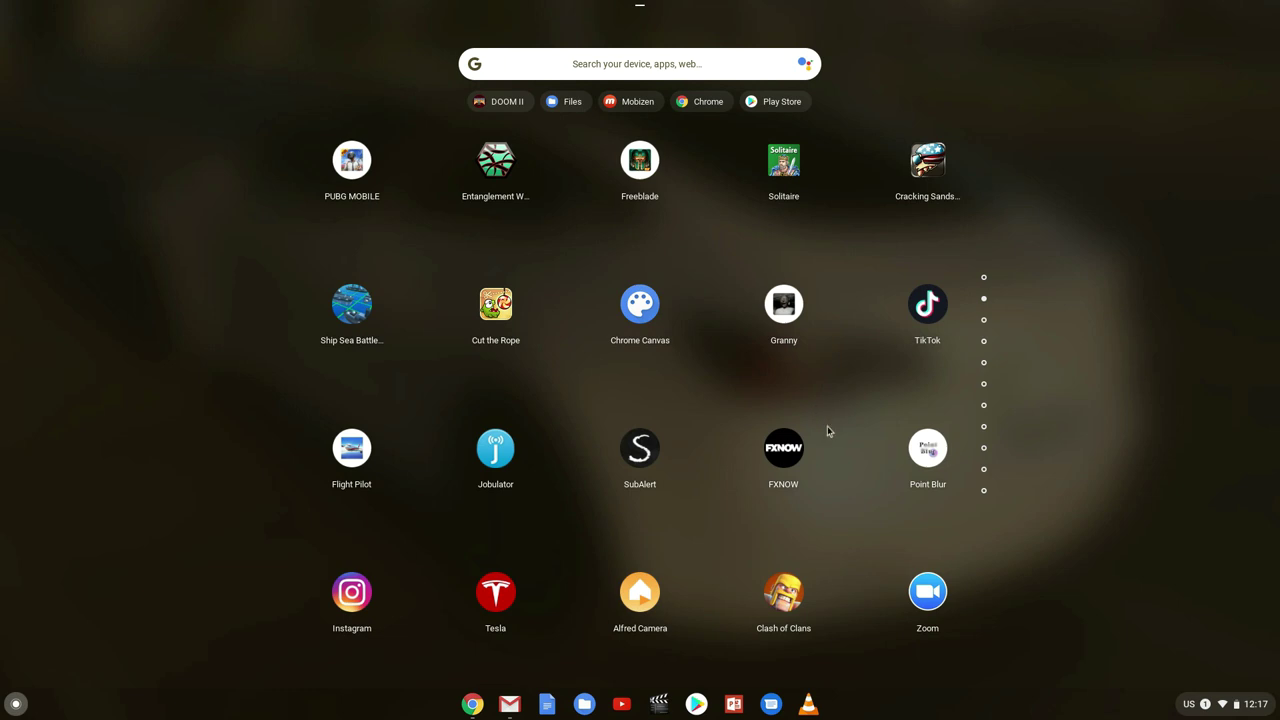
{"action": "scroll", "coordinate": [827, 431], "scroll_direction": "down", "scroll_amount": 2}
{"action": "scroll", "coordinate": [849, 423], "scroll_direction": "up", "scroll_amount": 1}
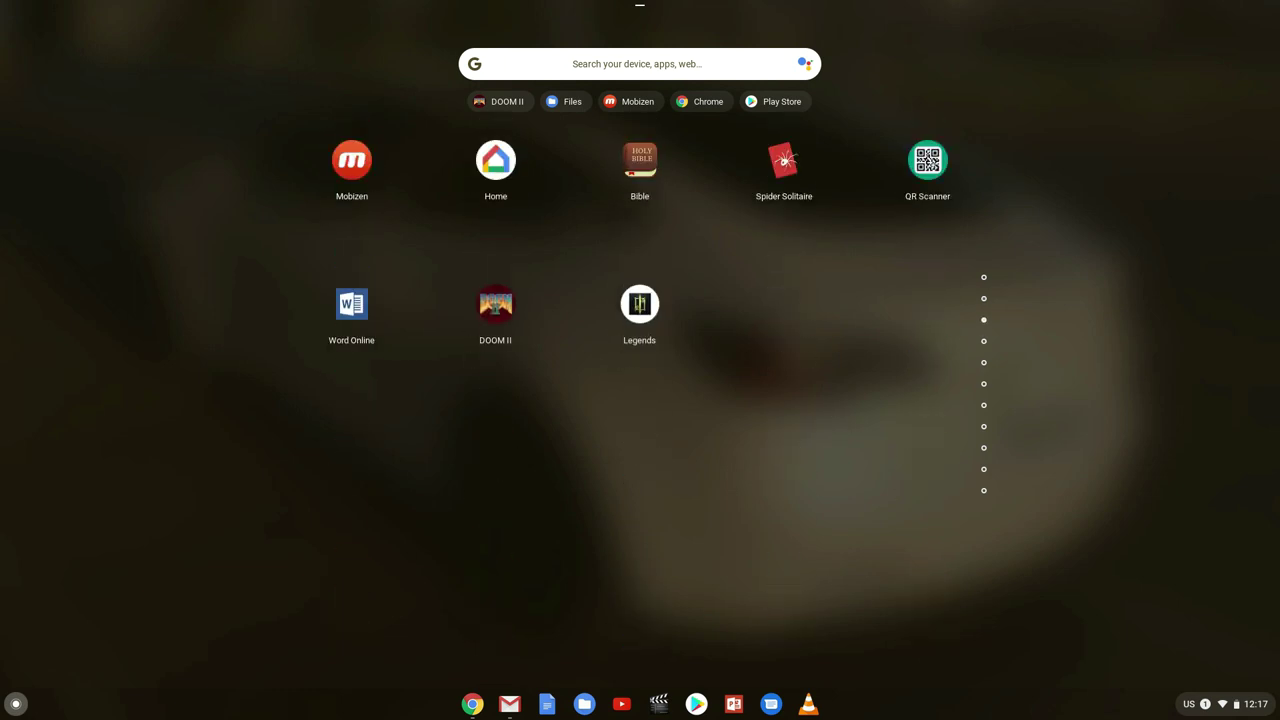
{"action": "left_click", "coordinate": [613, 63]}
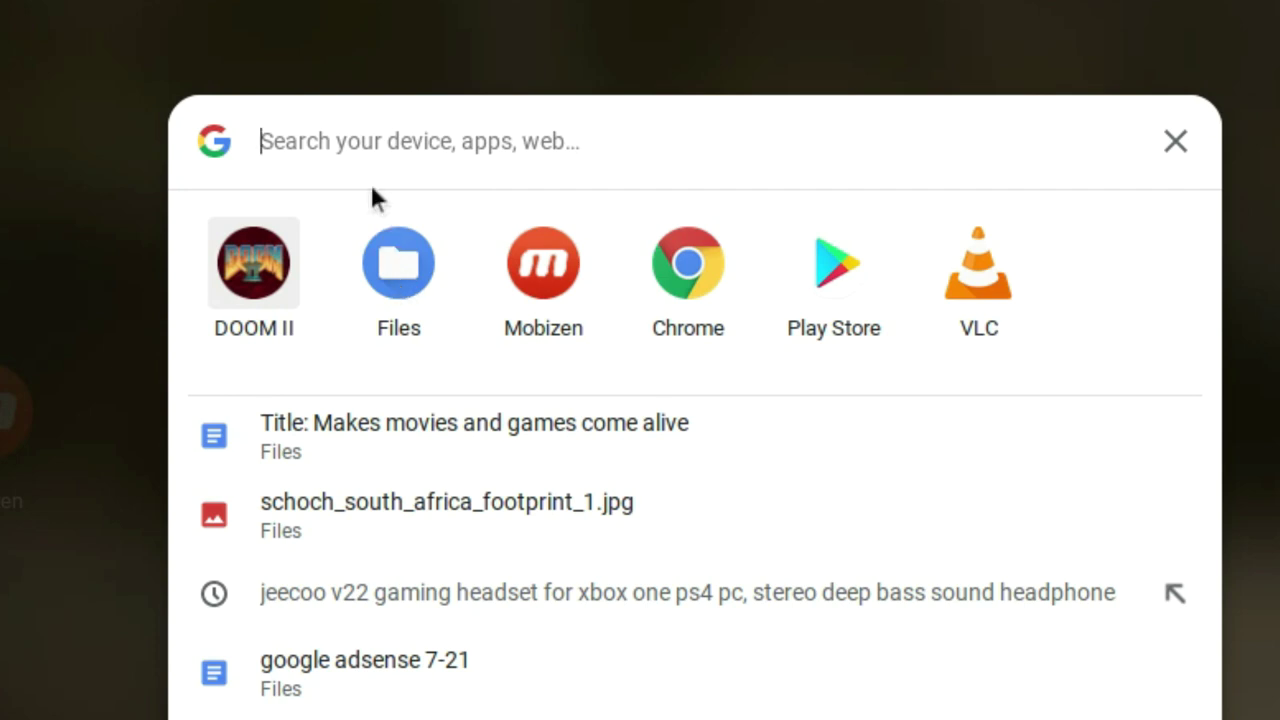
{"action": "type", "text": "file"}
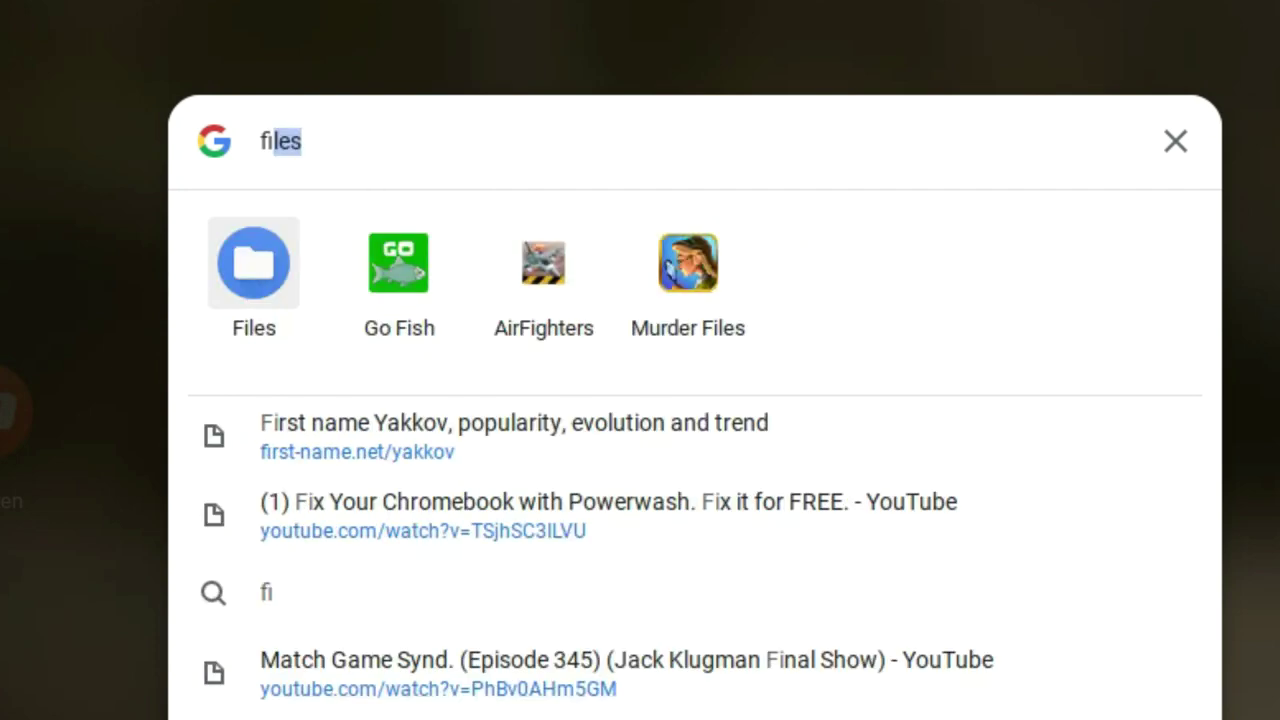
{"action": "type", "text": "s"}
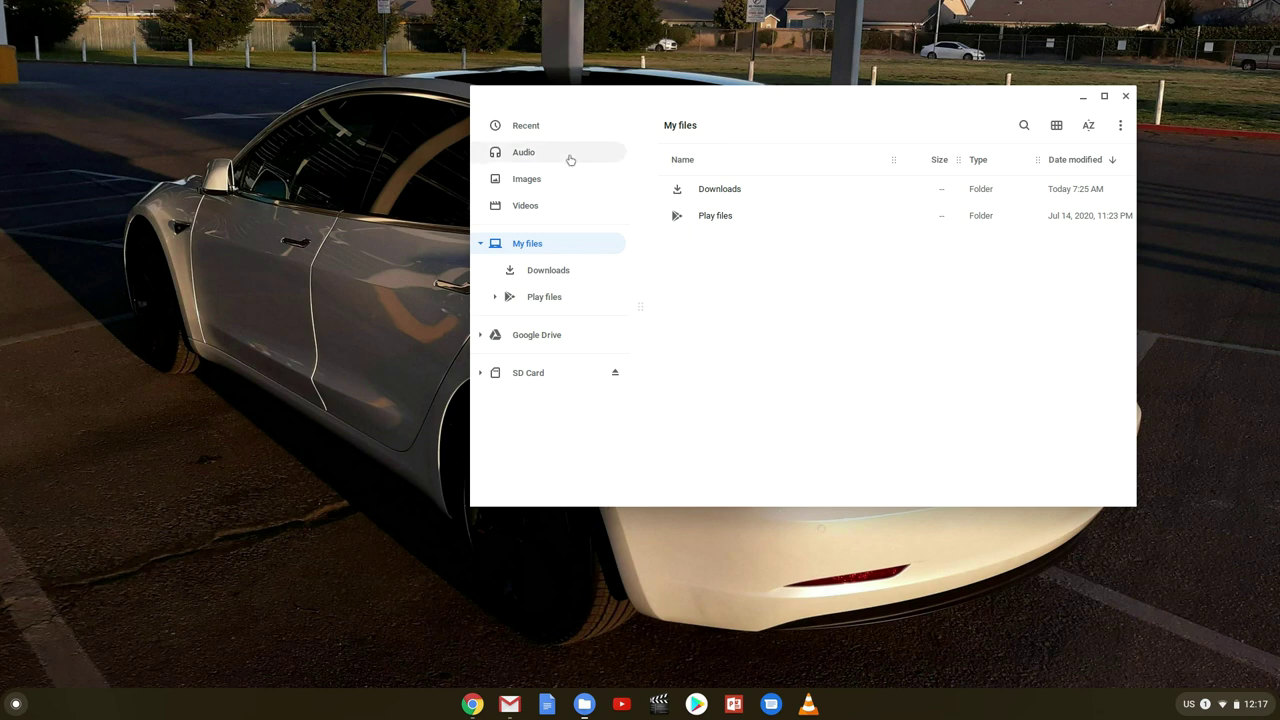
Step: Move the Files window aside and view the contents of the Downloads and Videos folders
{"action": "left_click_drag", "start_coordinate": [856, 99], "coordinate": [620, 100]}
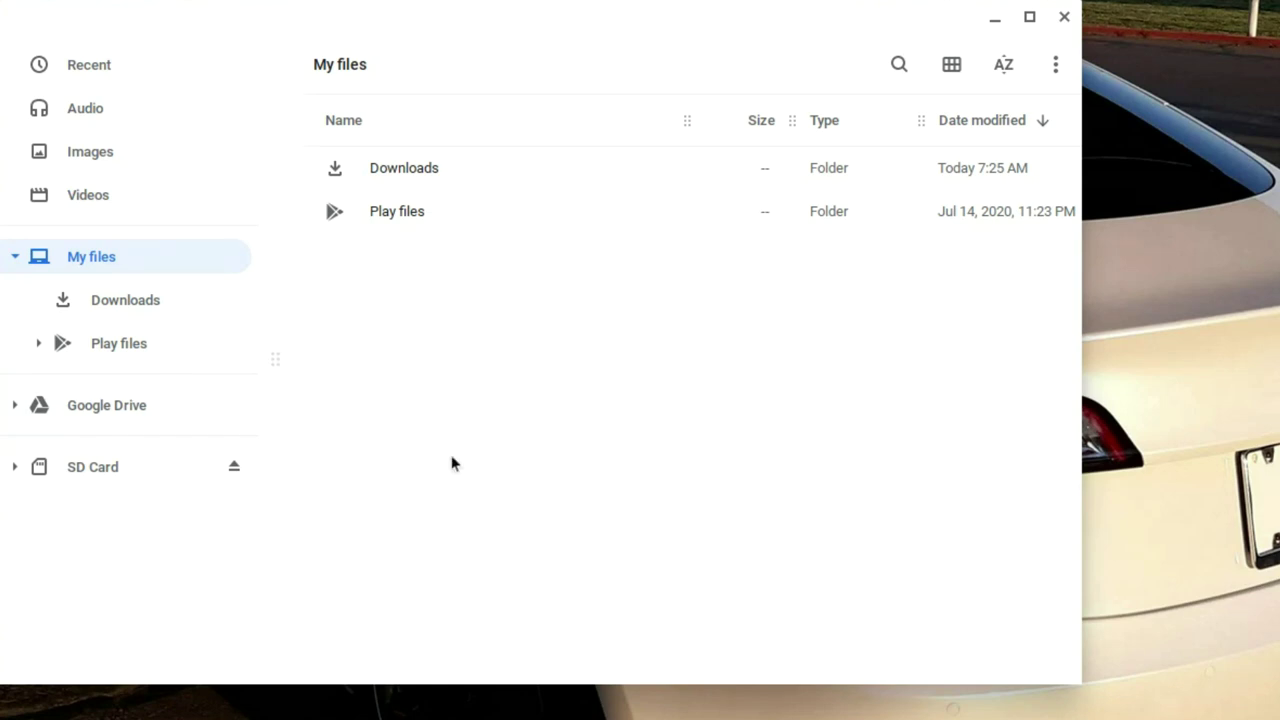
{"action": "left_click", "coordinate": [158, 306]}
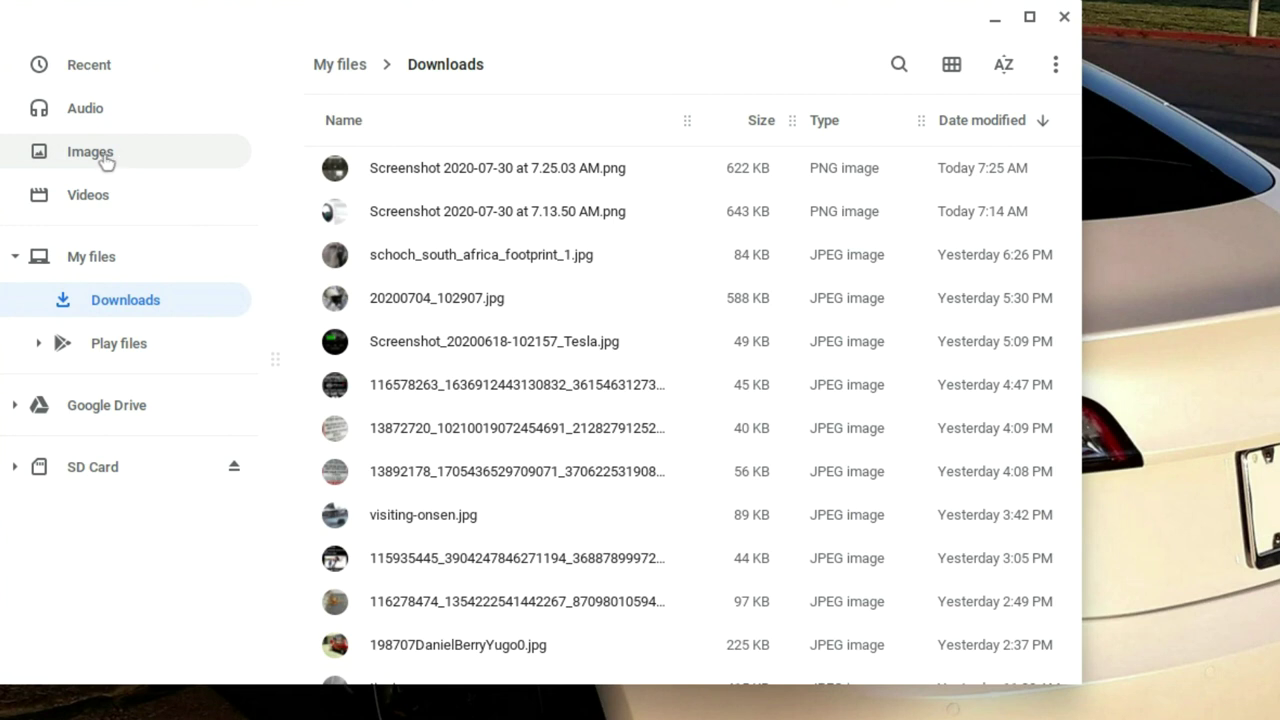
{"action": "left_click", "coordinate": [94, 195]}
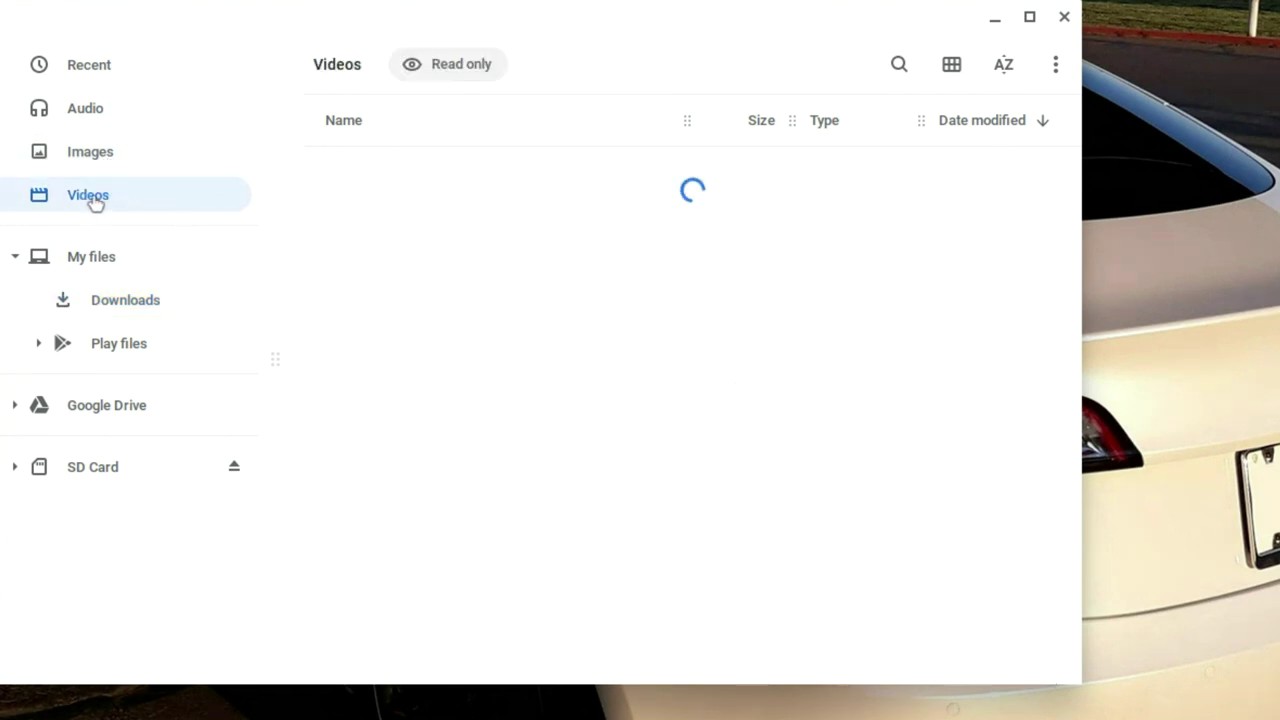
Step: View the Images folder and show the available file actions for its WebM video
{"action": "left_click", "coordinate": [129, 160]}
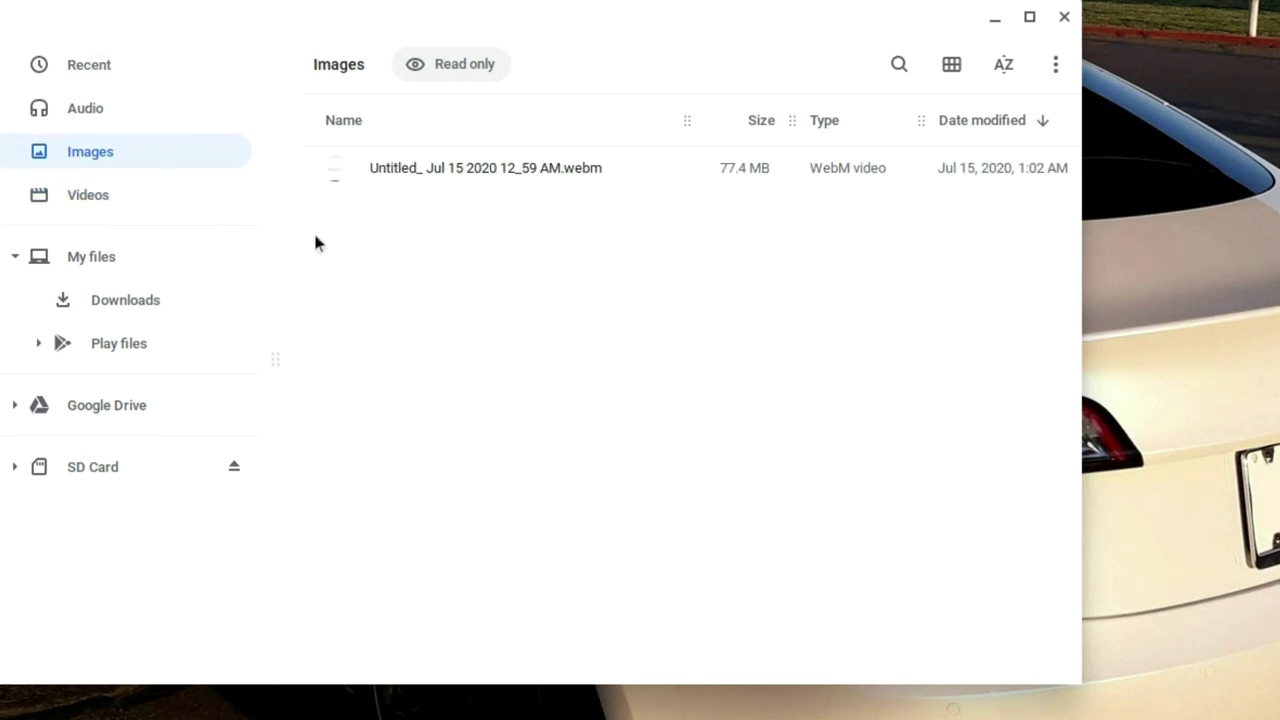
{"action": "right_click", "coordinate": [435, 180]}
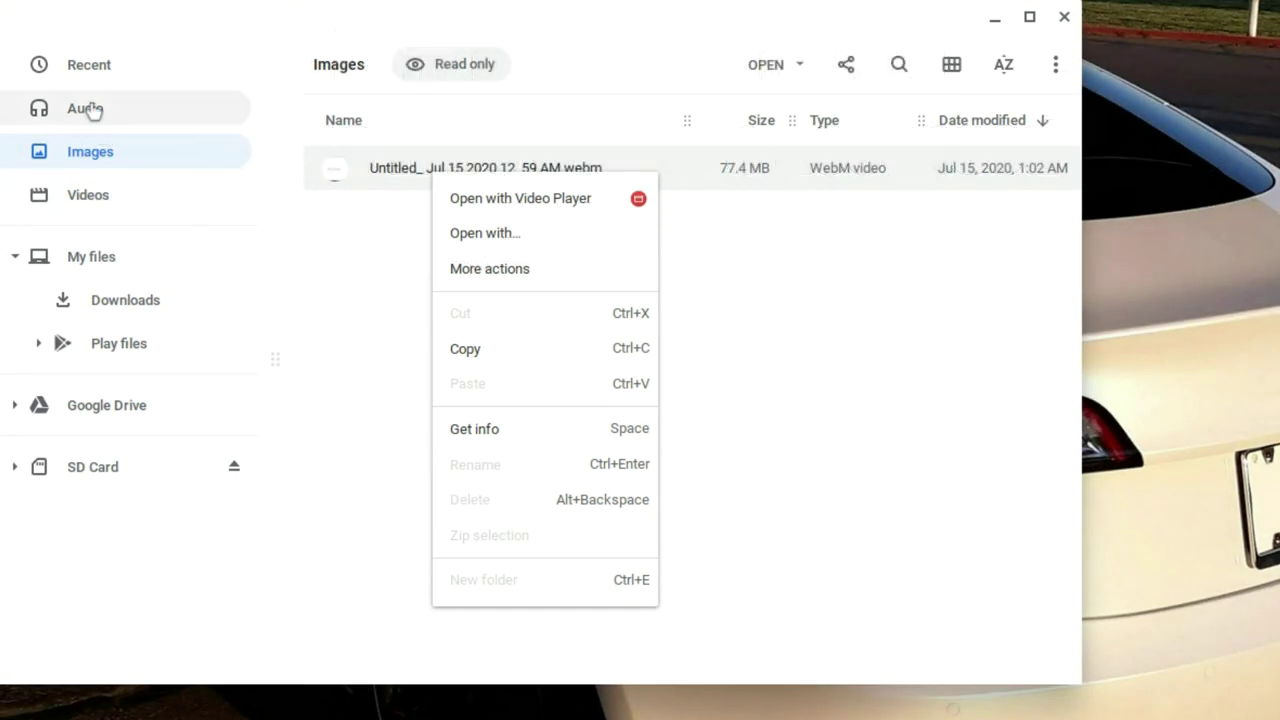
Step: View the Recent folder and show the available file actions for schoch_south_africa_footprint_1.jpg
{"action": "left_click", "coordinate": [106, 76]}
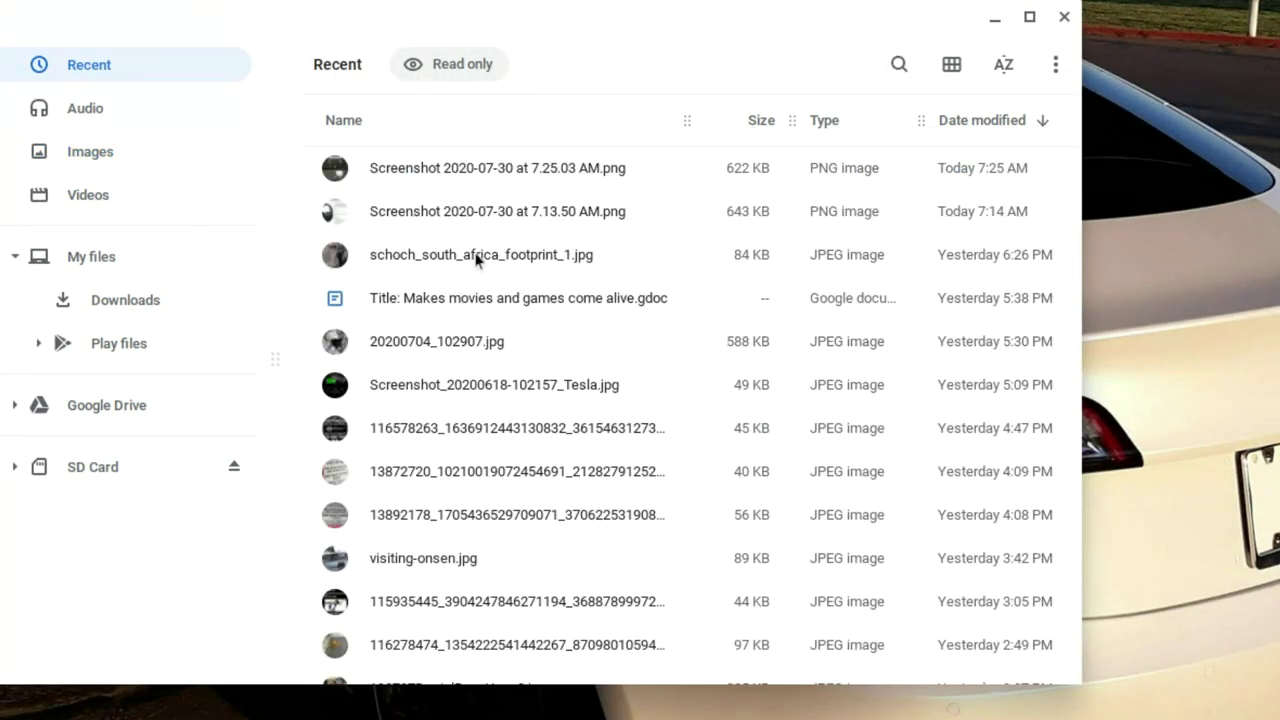
{"action": "left_click", "coordinate": [412, 262]}
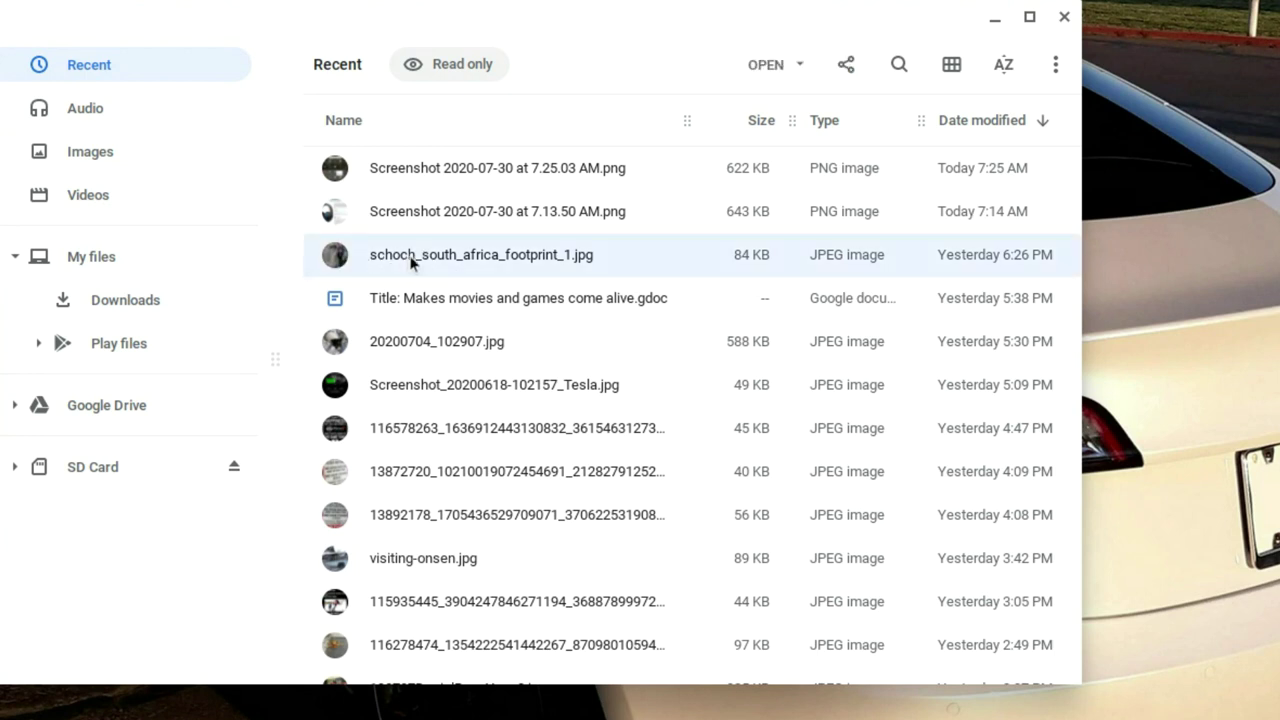
{"action": "right_click", "coordinate": [427, 255]}
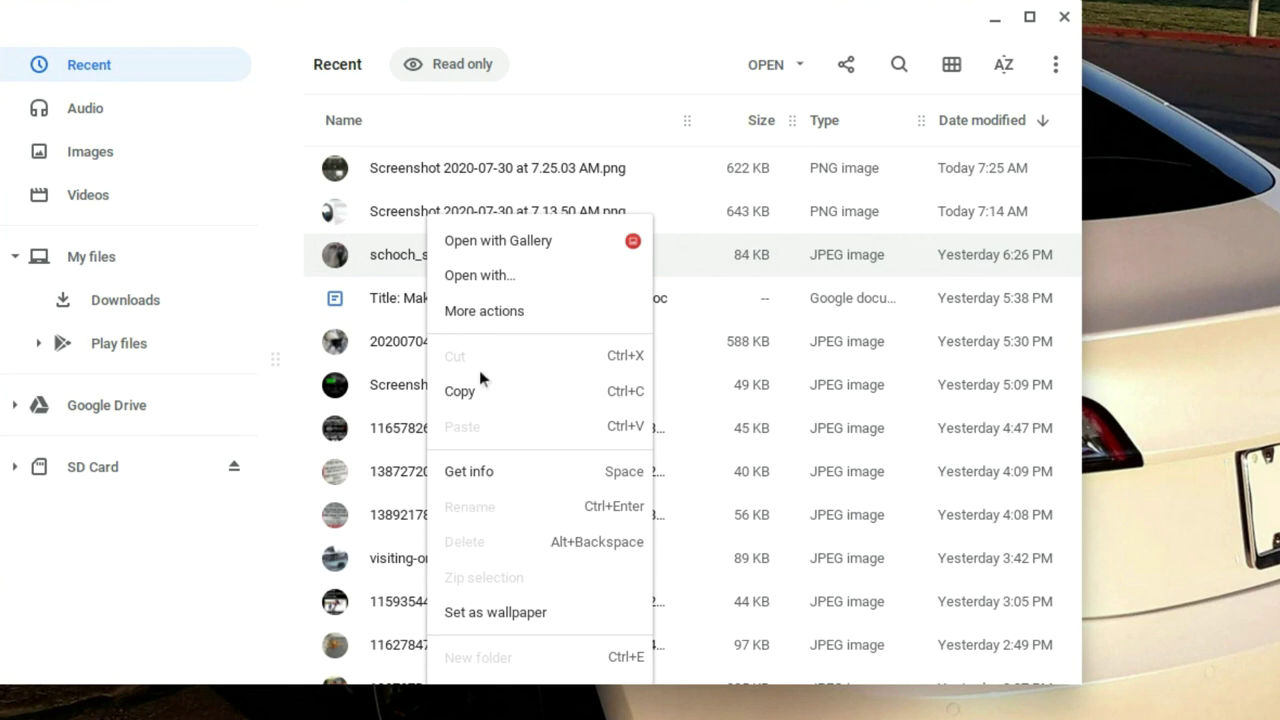
{"action": "left_click", "coordinate": [630, 54]}
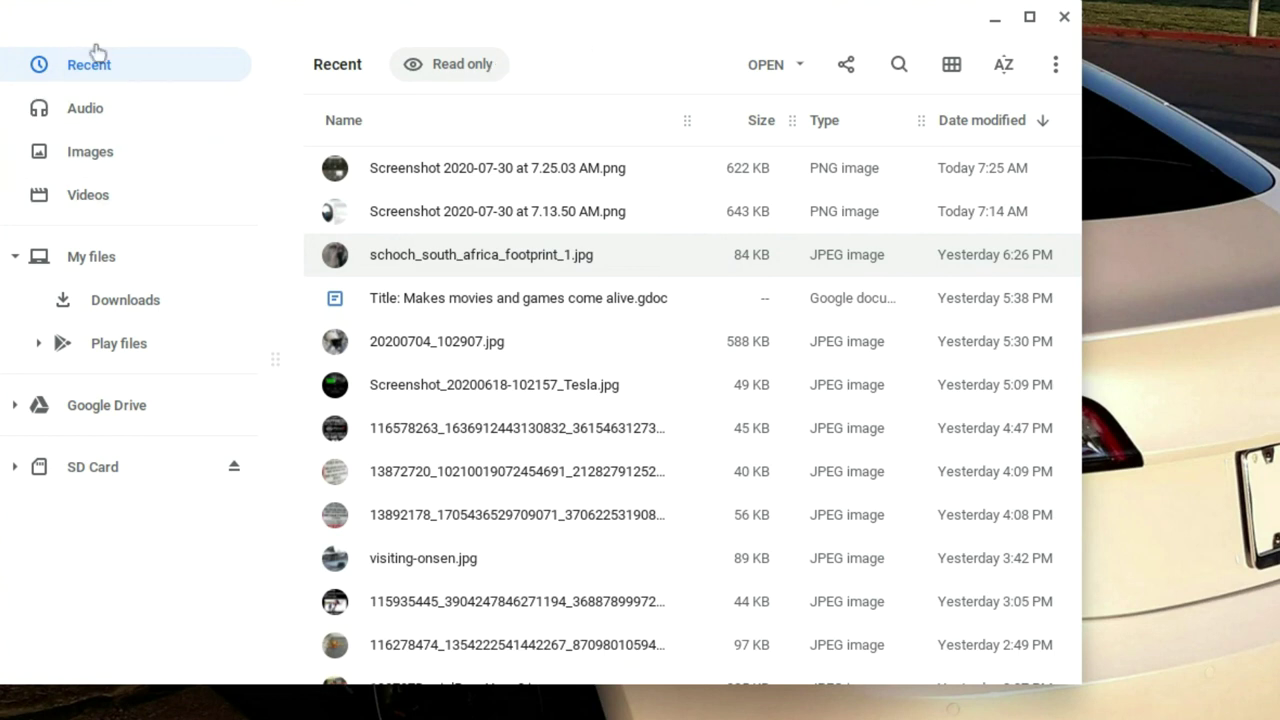
Step: View the Images and Downloads folders and show the available actions for the 7.13.50 AM screenshot in Downloads
{"action": "left_click", "coordinate": [88, 168]}
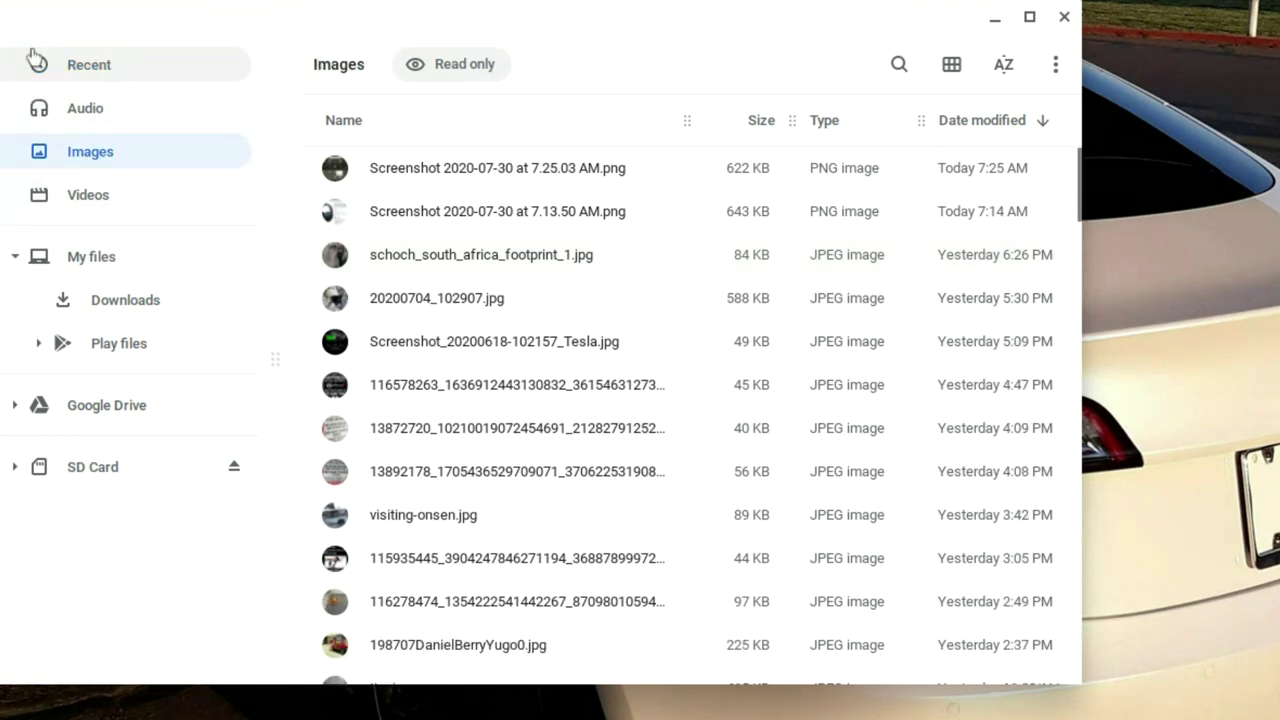
{"action": "left_click", "coordinate": [115, 311]}
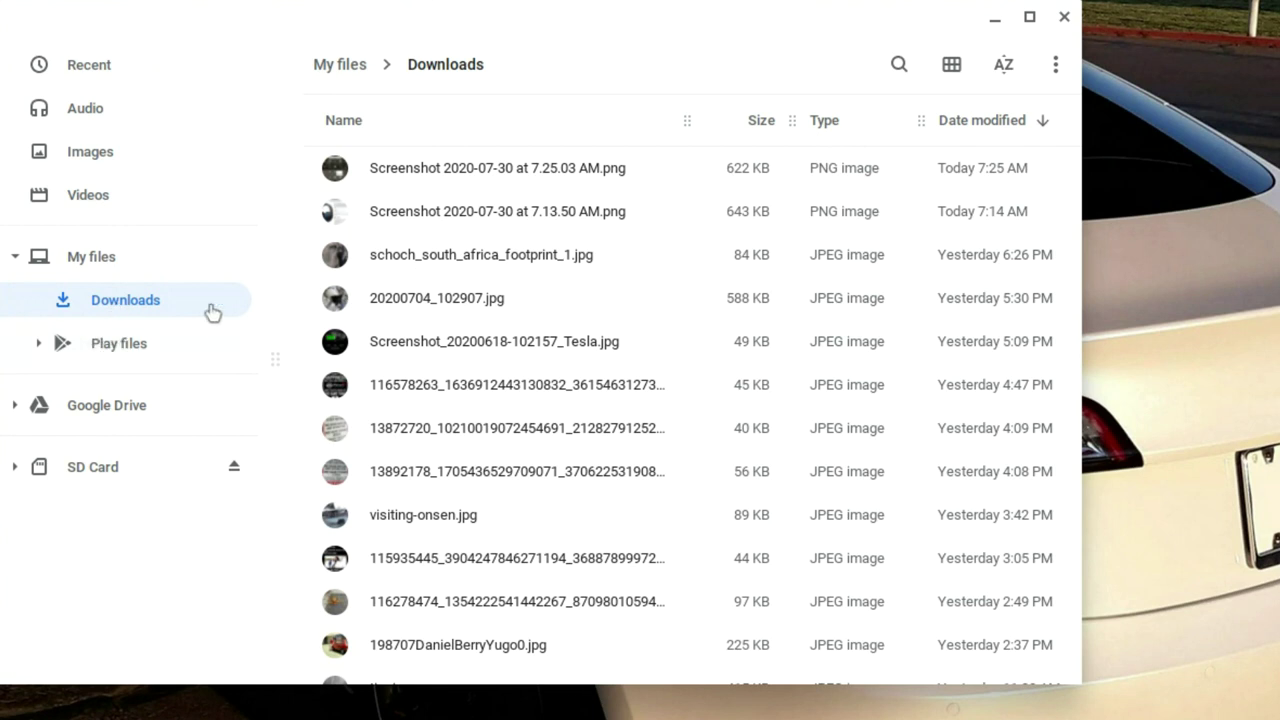
{"action": "right_click", "coordinate": [450, 210]}
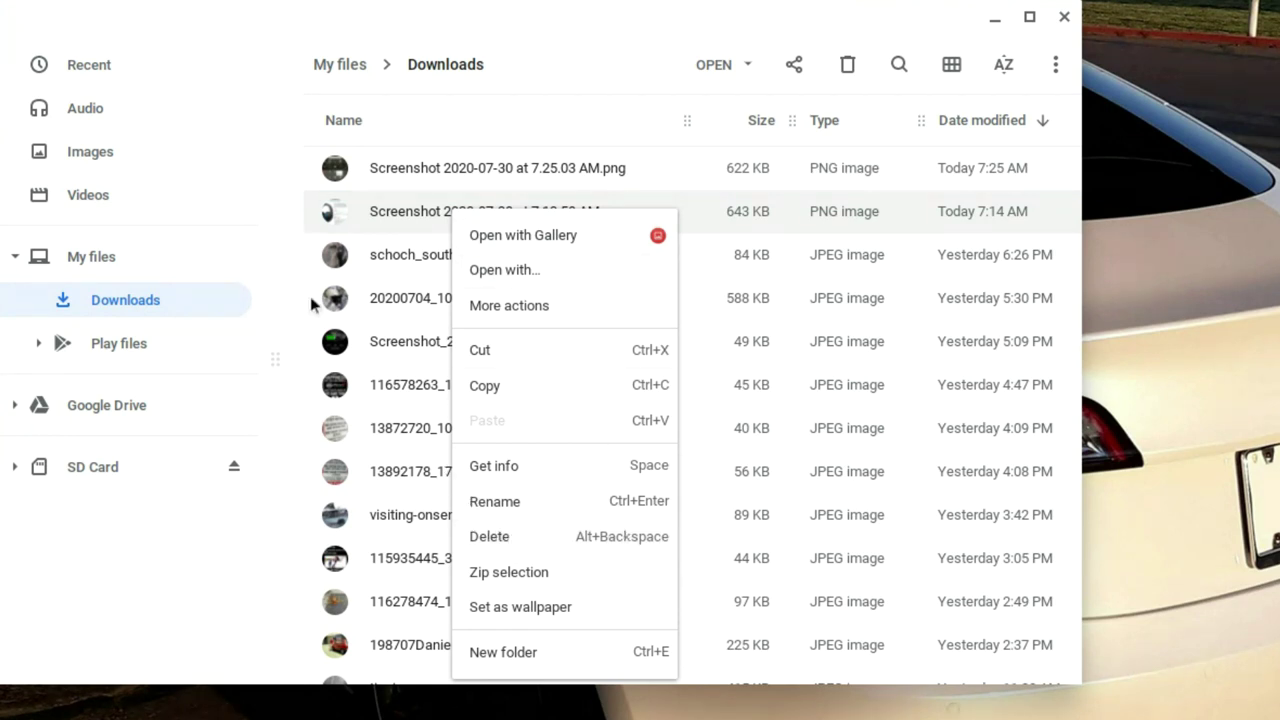
{"action": "left_click", "coordinate": [94, 491]}
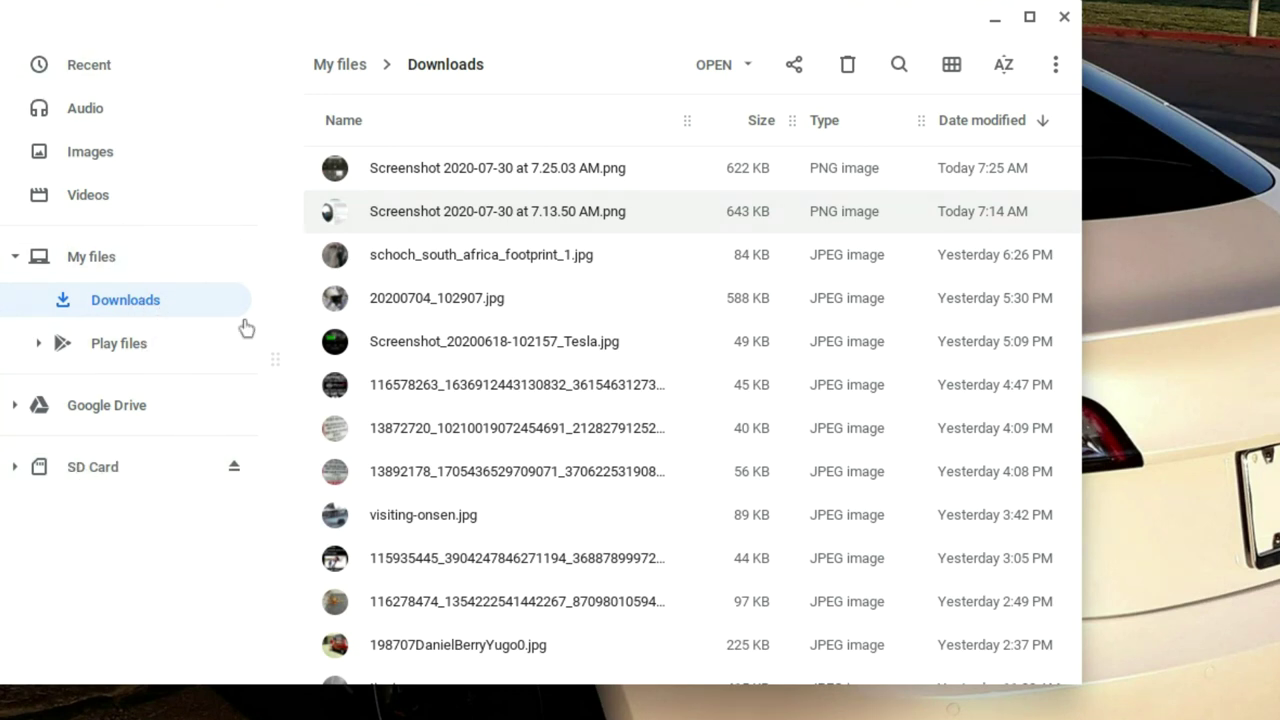
Step: View the SD Card contents and show the available actions for its Android folder
{"action": "left_click", "coordinate": [100, 474]}
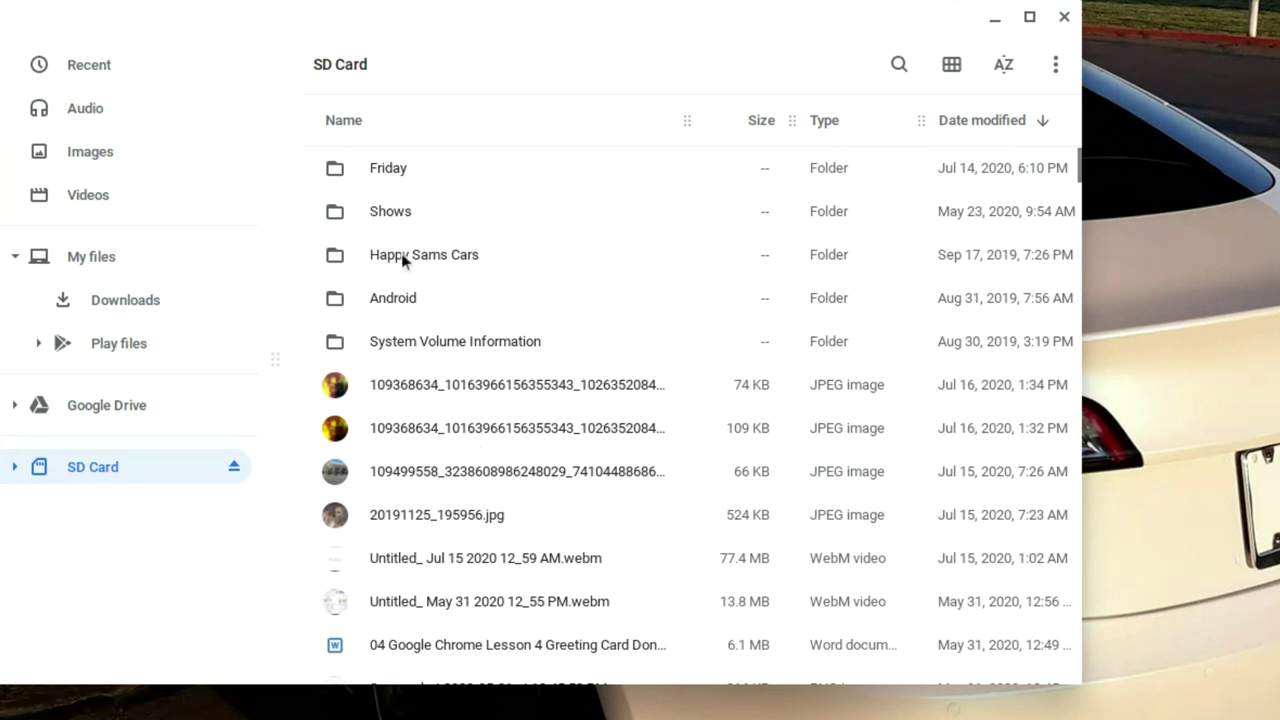
{"action": "left_click", "coordinate": [438, 315]}
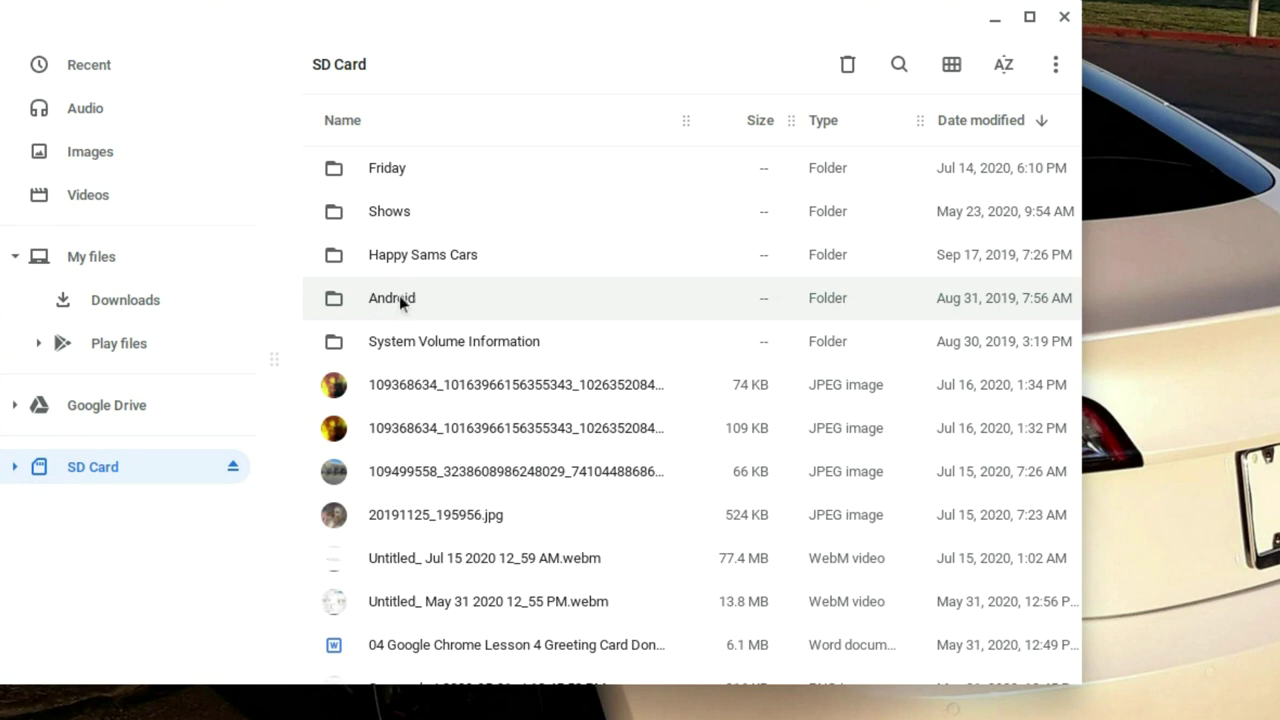
{"action": "right_click", "coordinate": [399, 298]}
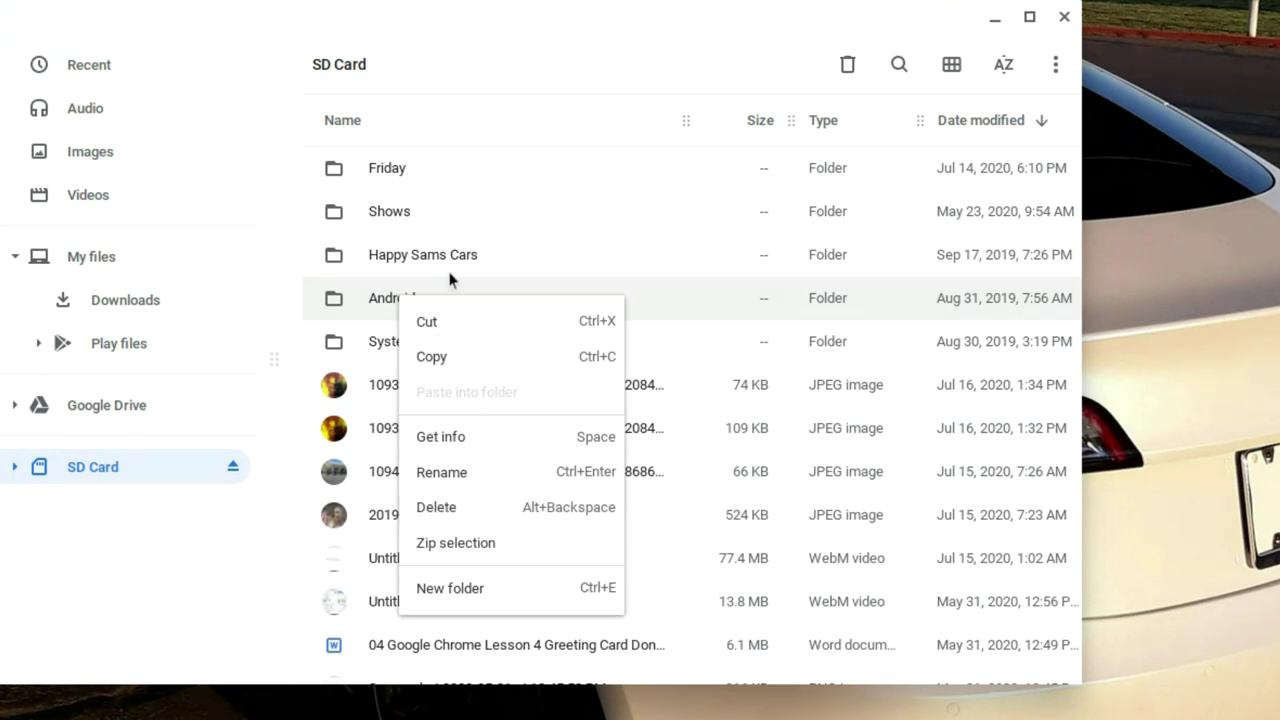
{"action": "left_click", "coordinate": [144, 527]}
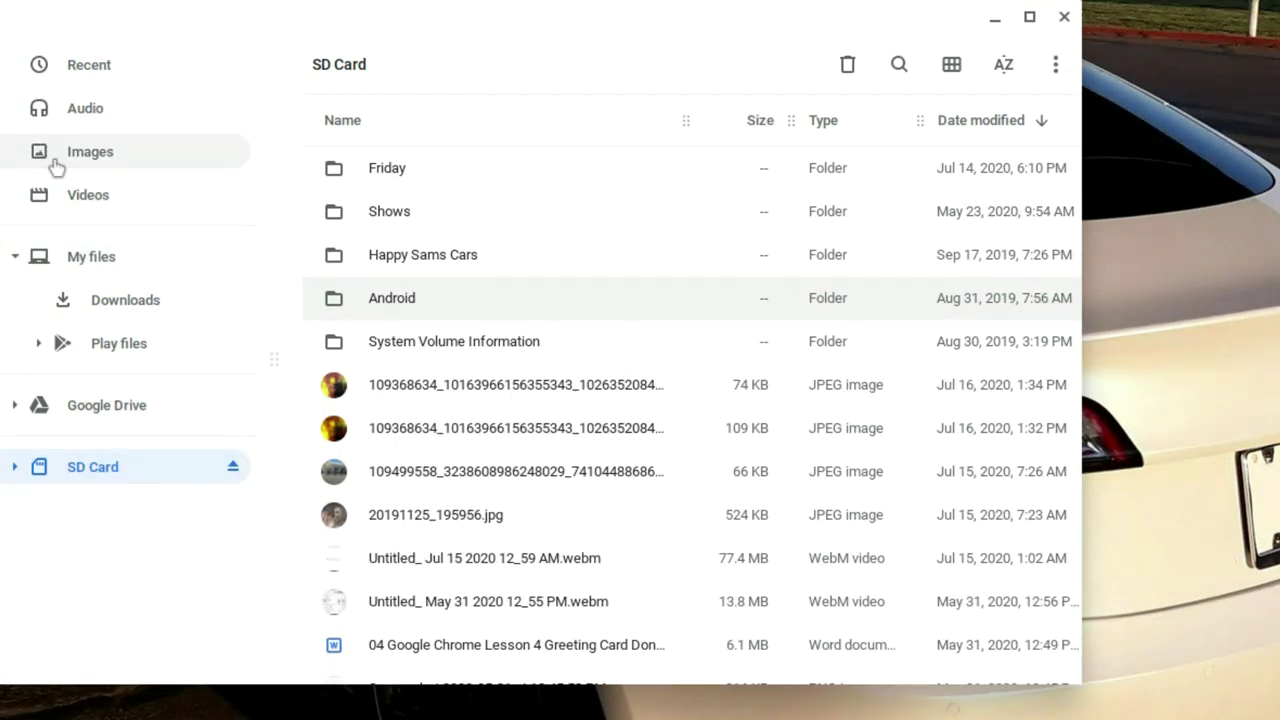
Step: View the Audio folder and a JPEG's available actions in Images, and return to the Downloads and SD Card locations
{"action": "left_click", "coordinate": [86, 112]}
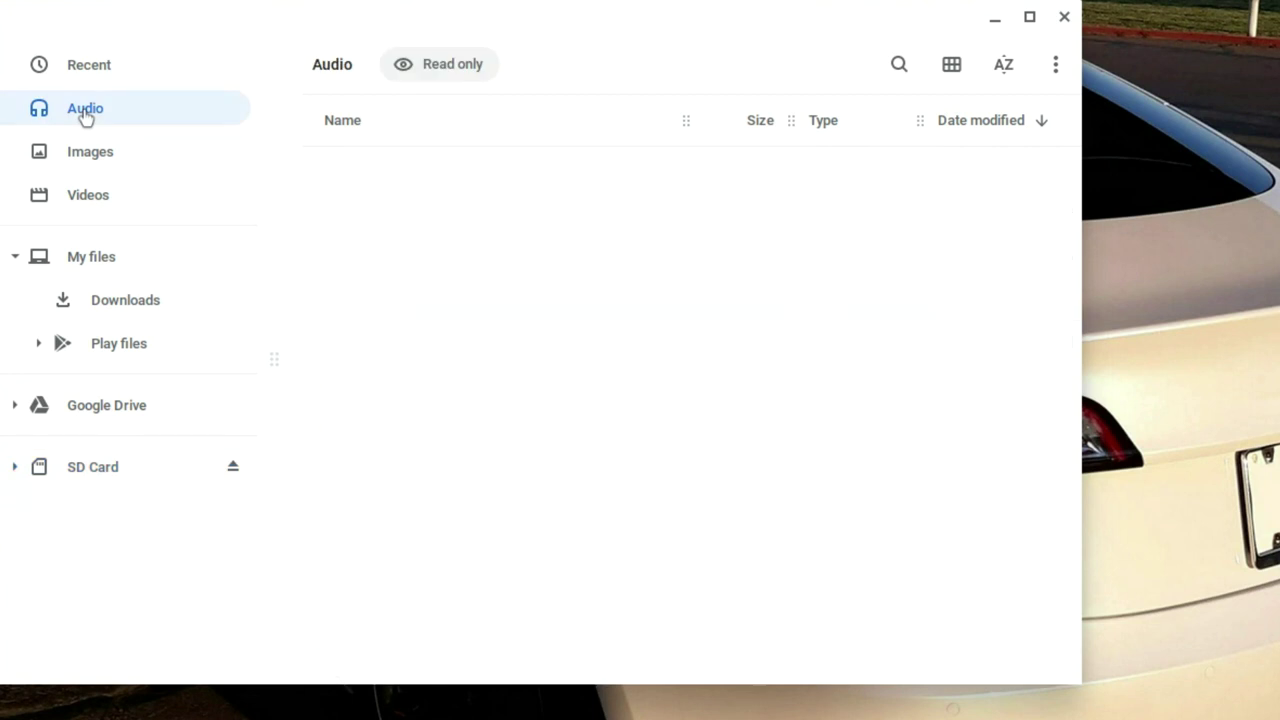
{"action": "left_click", "coordinate": [112, 165]}
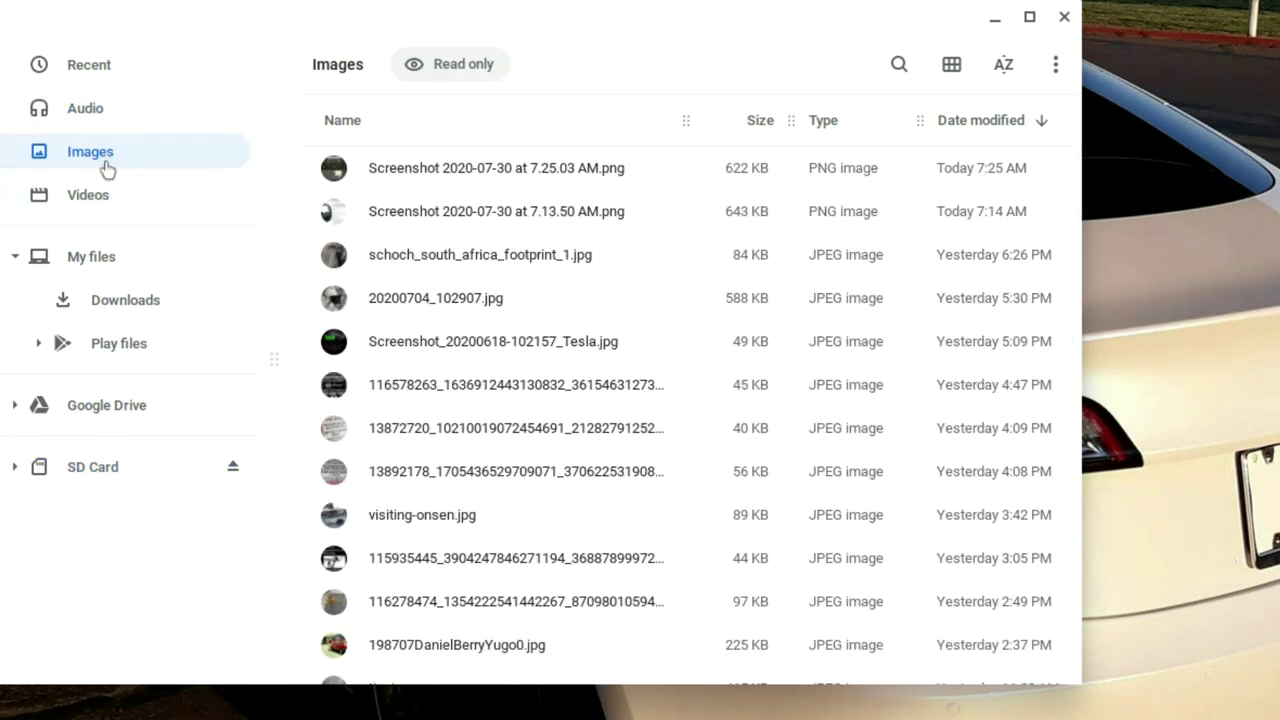
{"action": "right_click", "coordinate": [473, 430]}
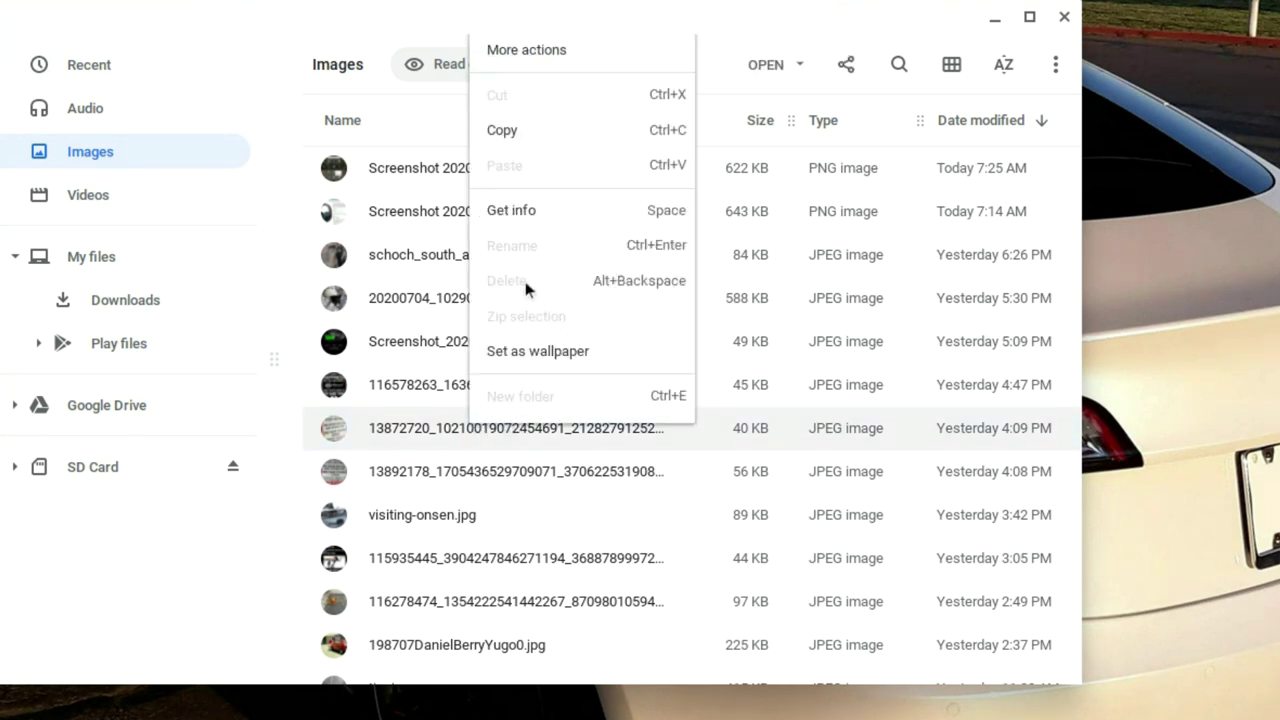
{"action": "left_click", "coordinate": [146, 582]}
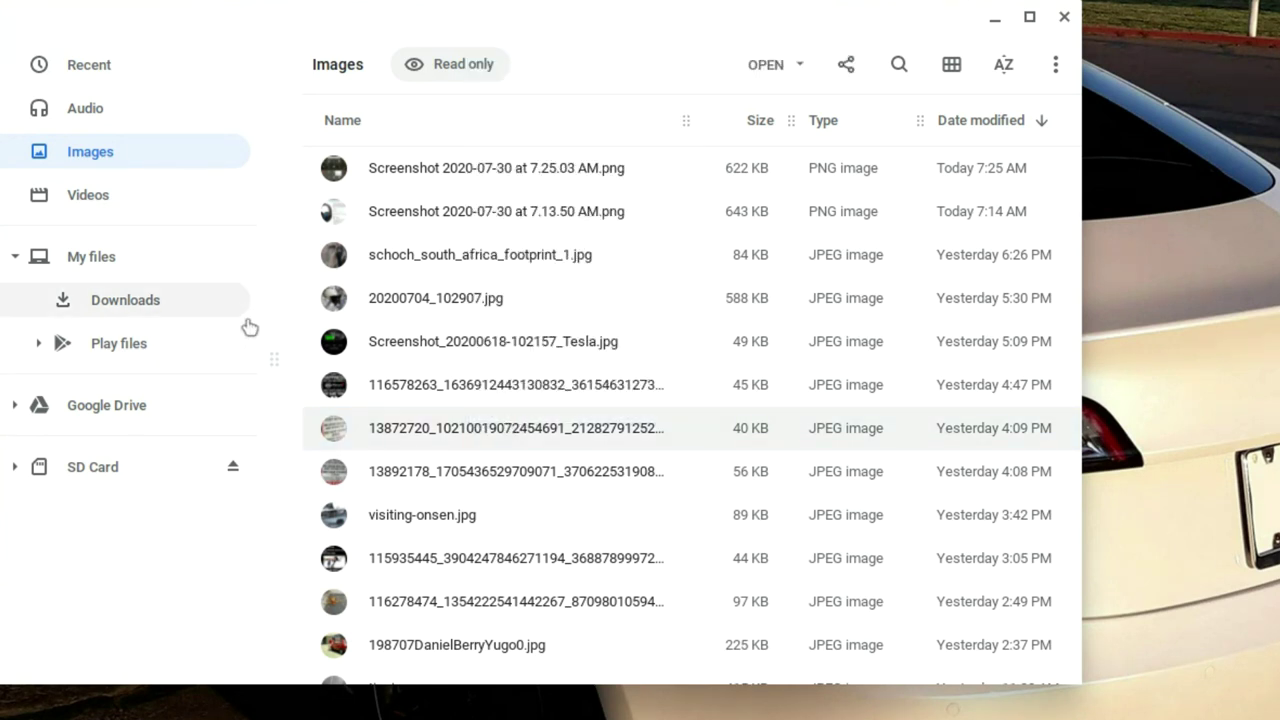
{"action": "left_click", "coordinate": [128, 303]}
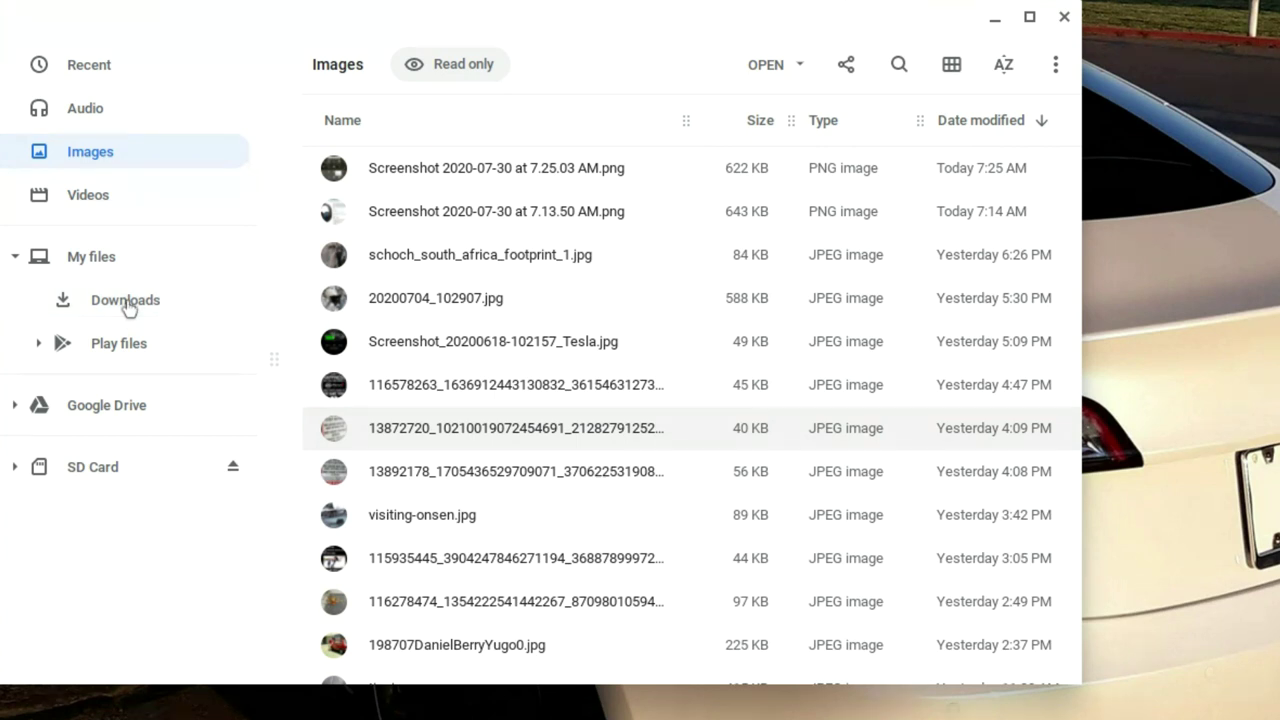
{"action": "left_click", "coordinate": [106, 470]}
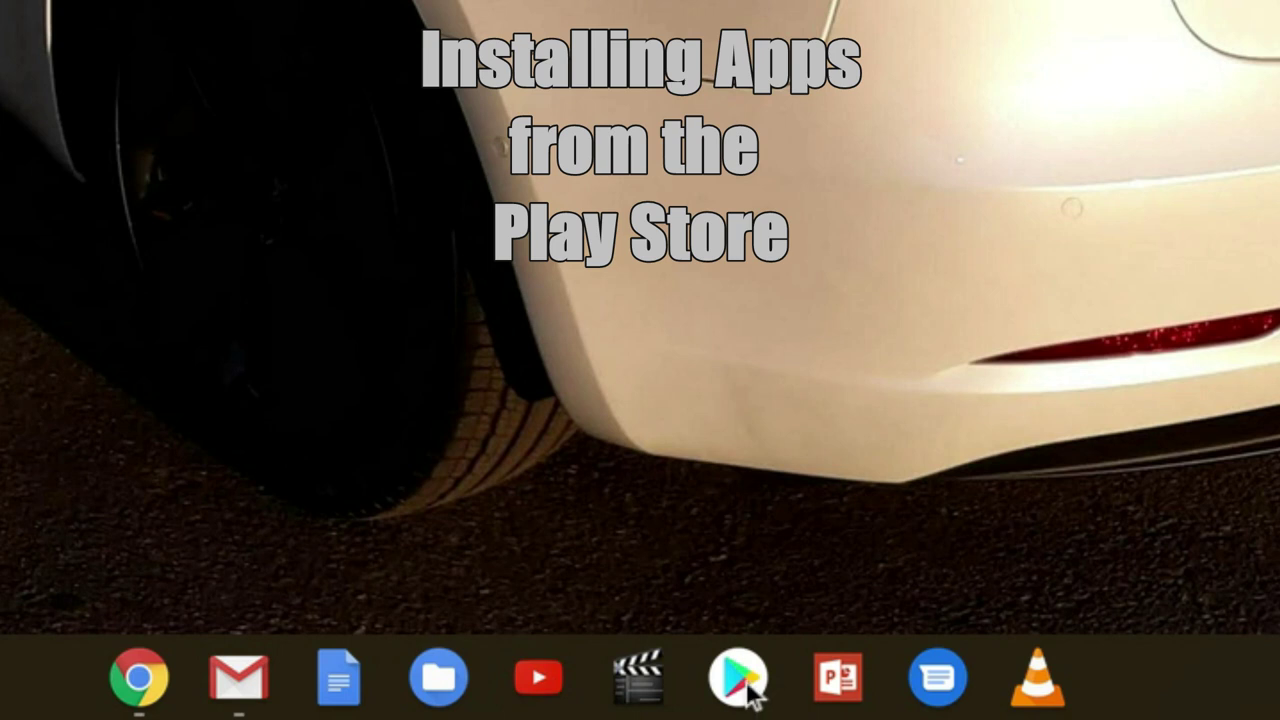
Step: Open the Play Store from the shelf and search it for "doom"
{"action": "left_click", "coordinate": [753, 688]}
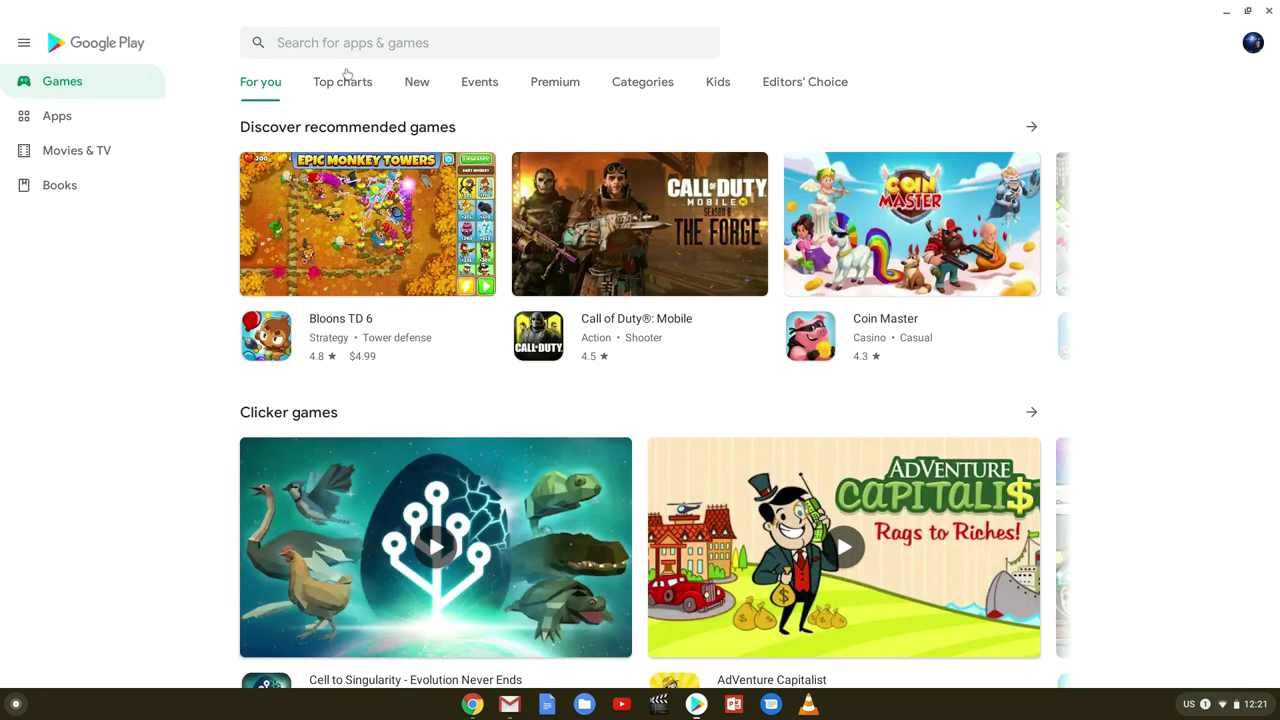
{"action": "left_click", "coordinate": [338, 40]}
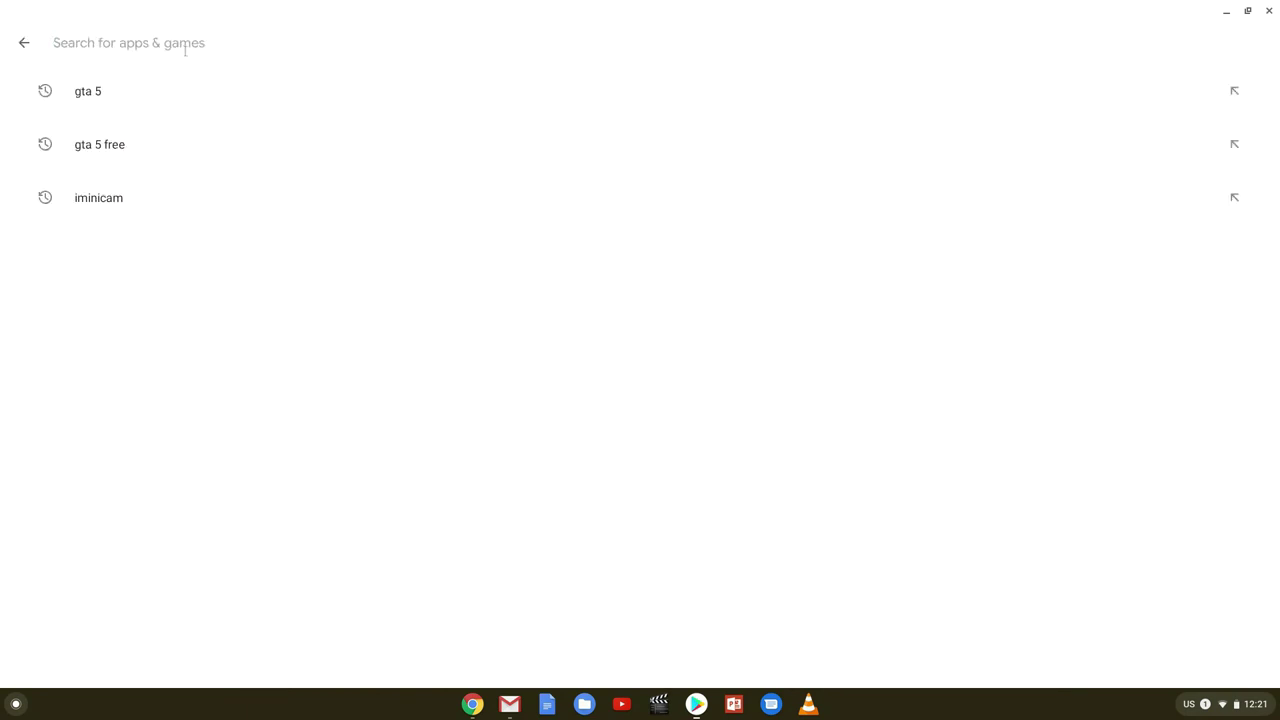
{"action": "type", "text": "doom"}
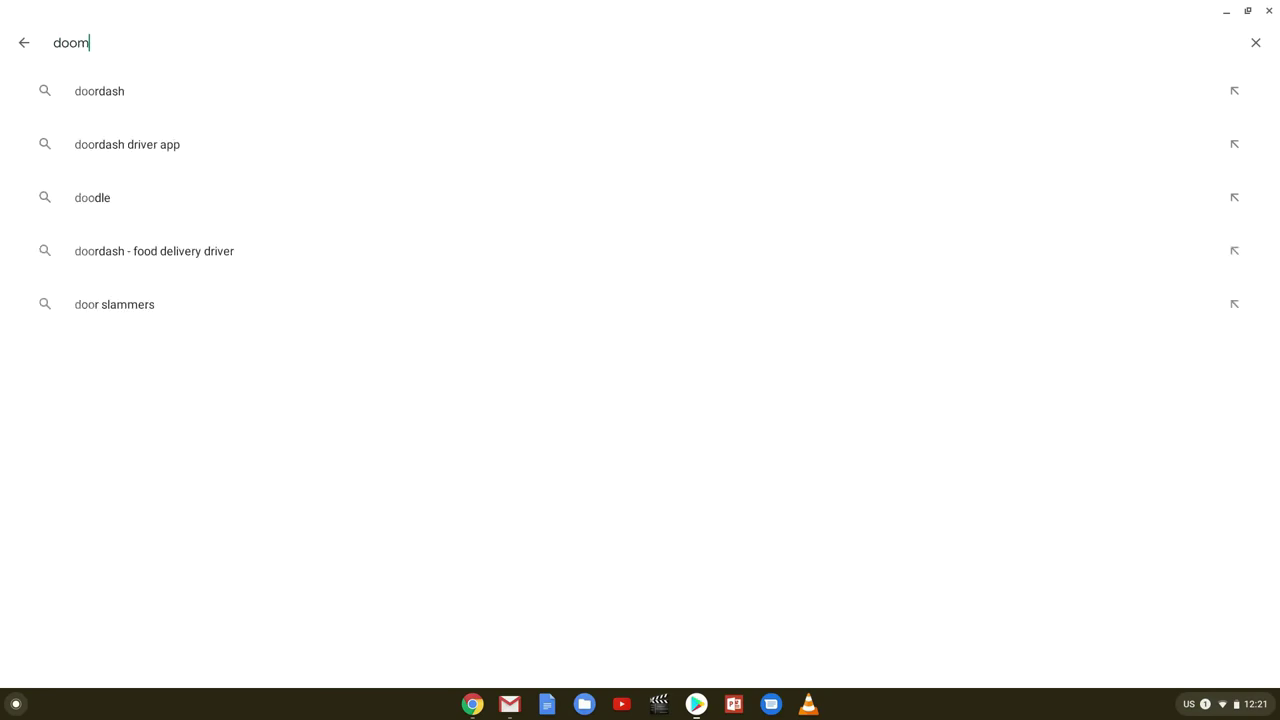
{"action": "key", "text": "Return"}
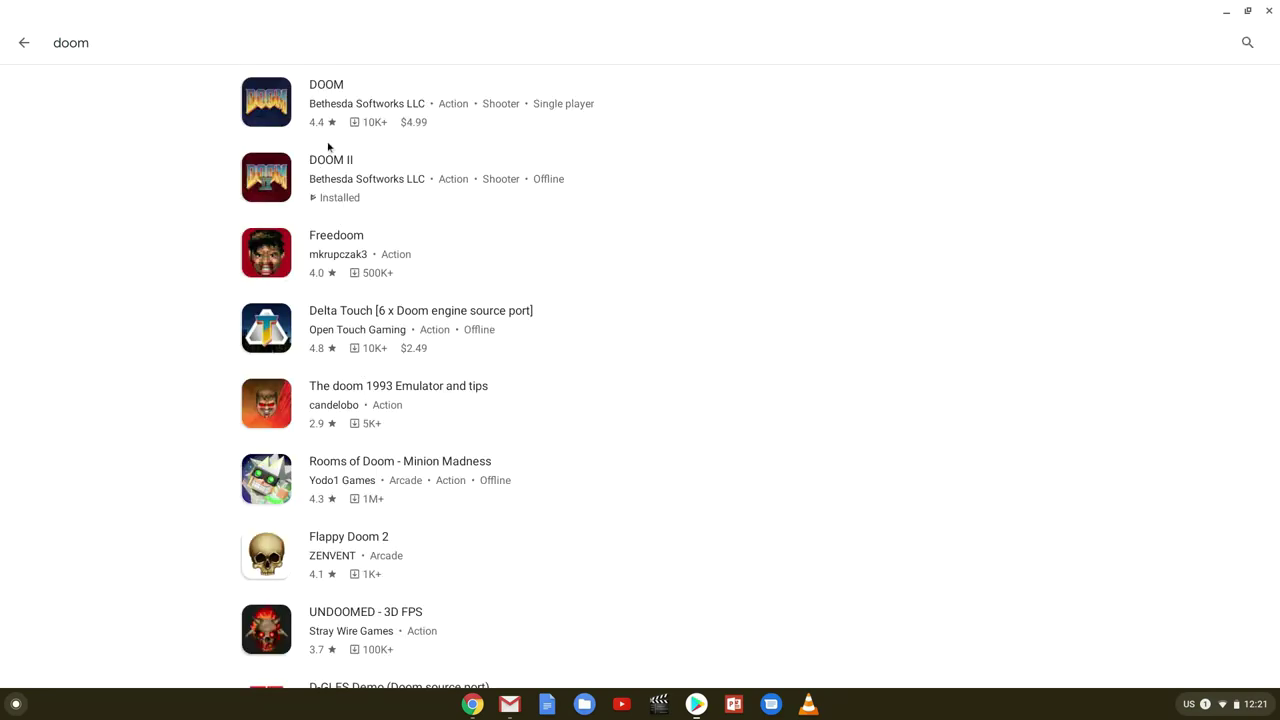
Step: View the store page of Bethesda's DOOM game and go back to the Play Store home page
{"action": "left_click", "coordinate": [333, 106]}
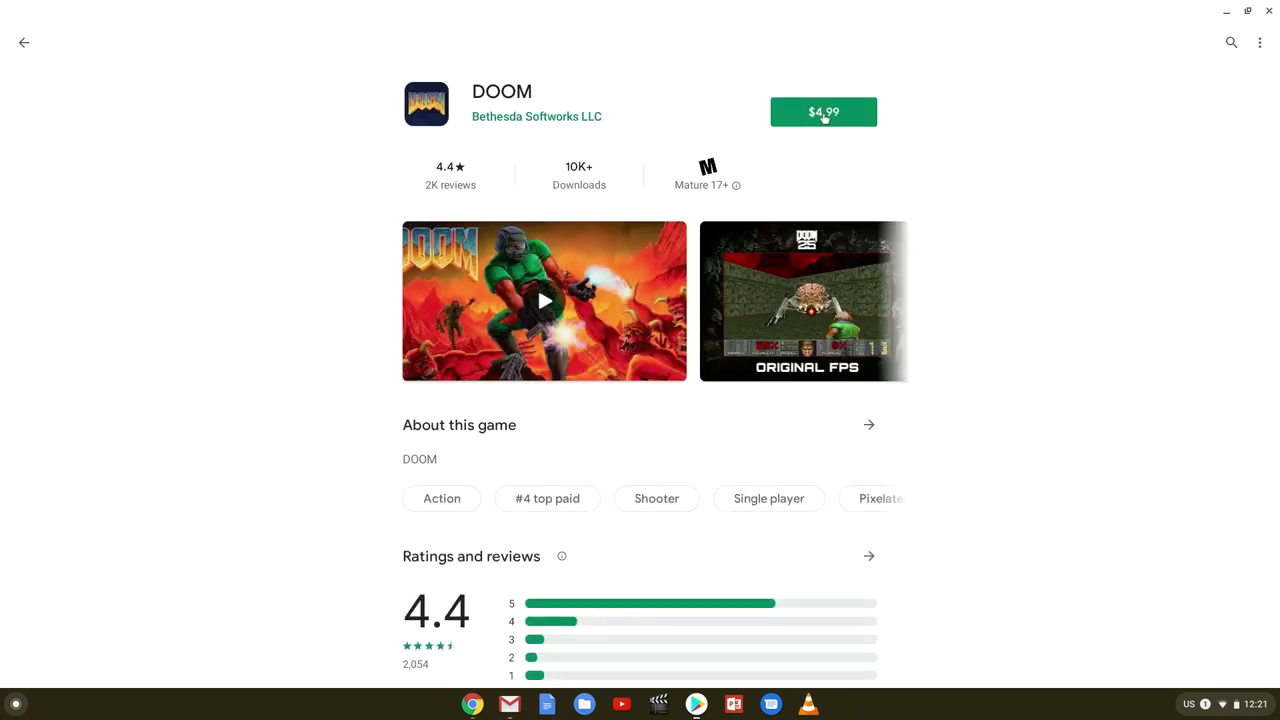
{"action": "left_click", "coordinate": [28, 45]}
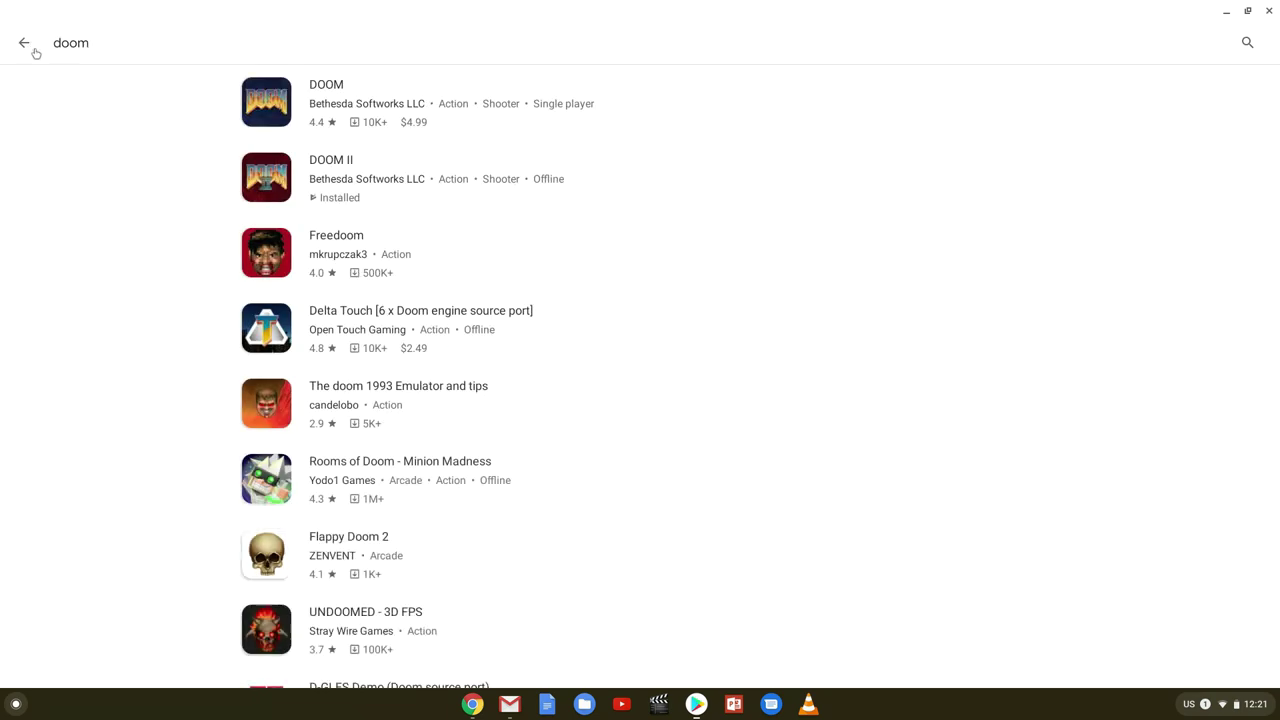
{"action": "left_click", "coordinate": [24, 43]}
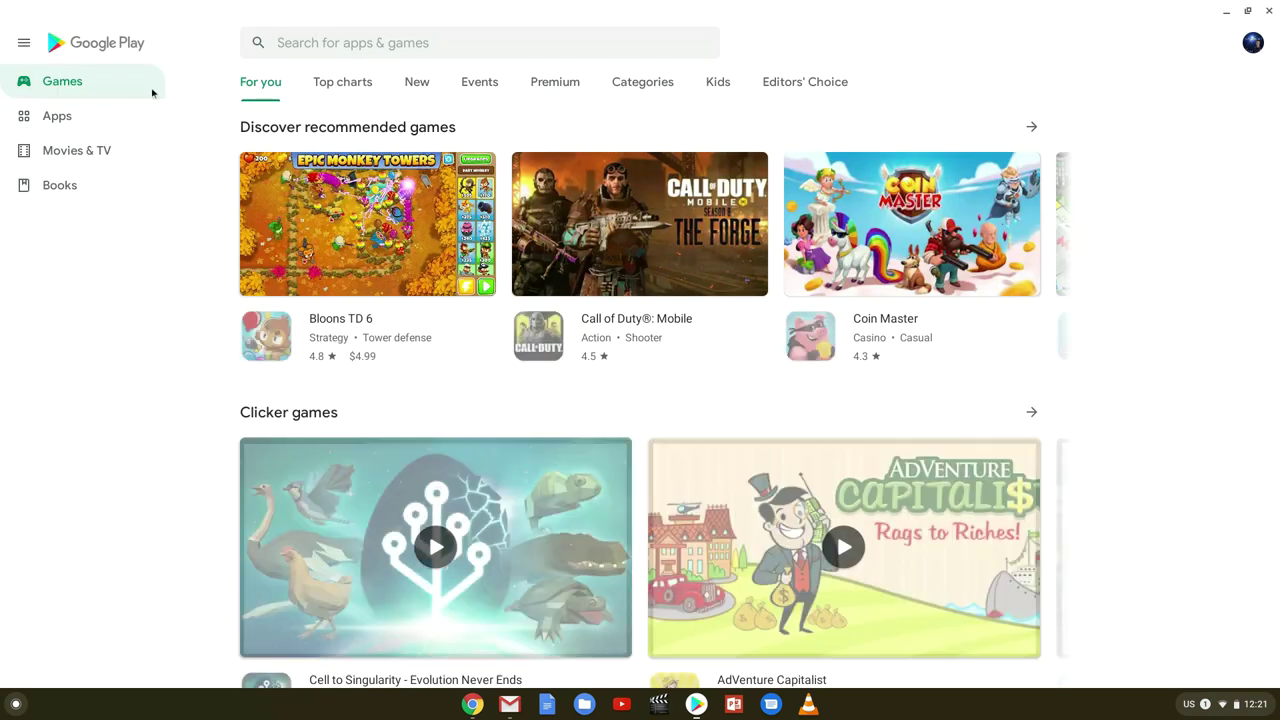
Step: Search the Play Store for "clash of clans" using the suggestion offered for "clash"
{"action": "left_click", "coordinate": [330, 45]}
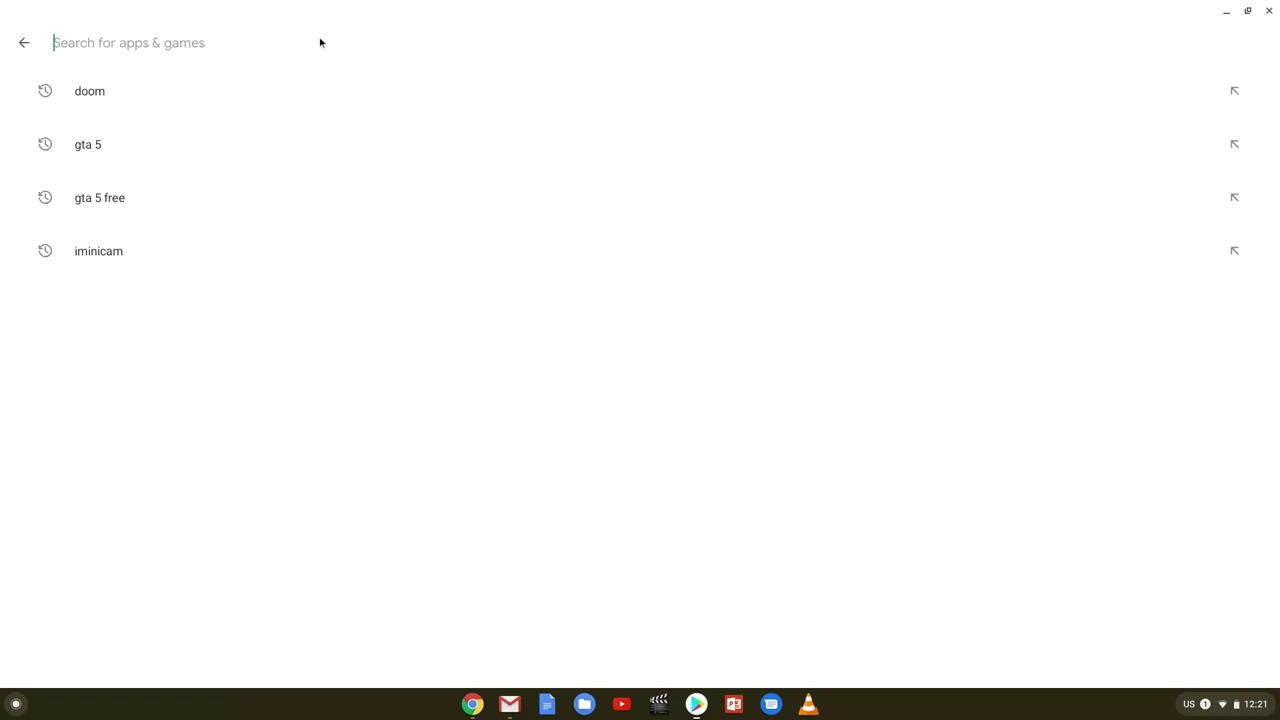
{"action": "type", "text": "clash"}
{"action": "left_click", "coordinate": [304, 95]}
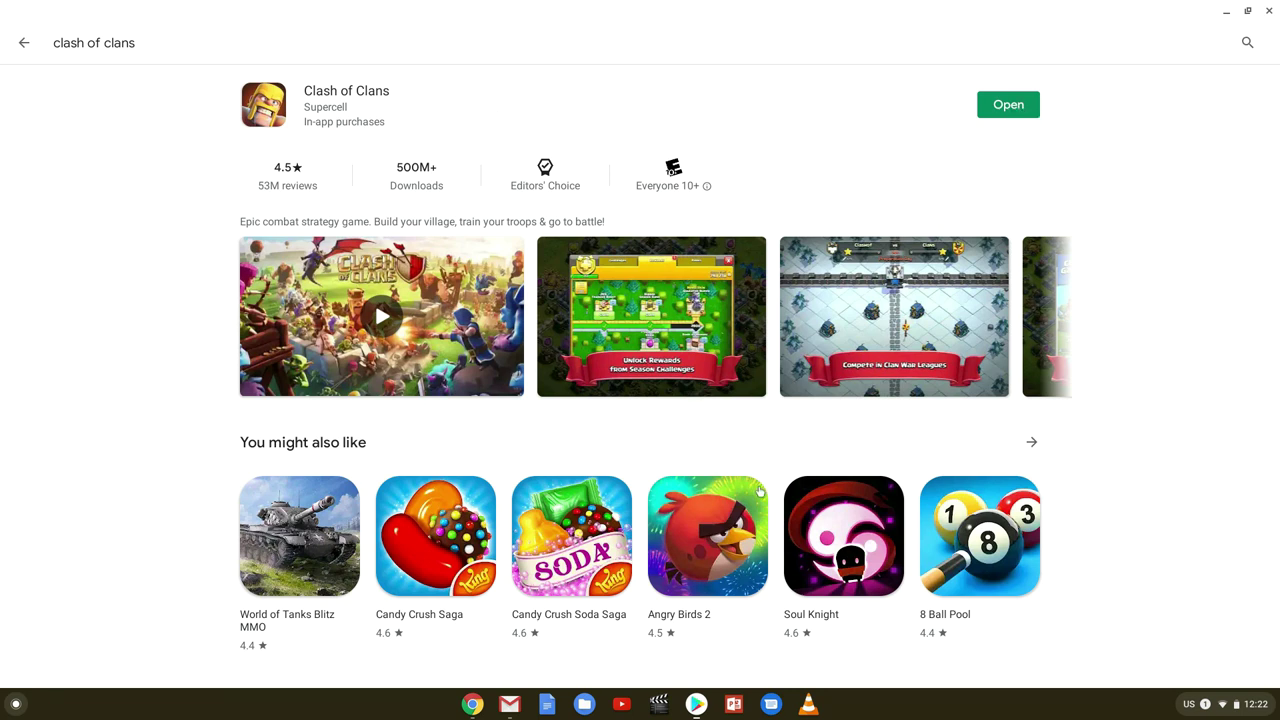
Step: Install World of Tanks Blitz MMO from the recommended games and close the Play Store window
{"action": "left_click", "coordinate": [310, 557]}
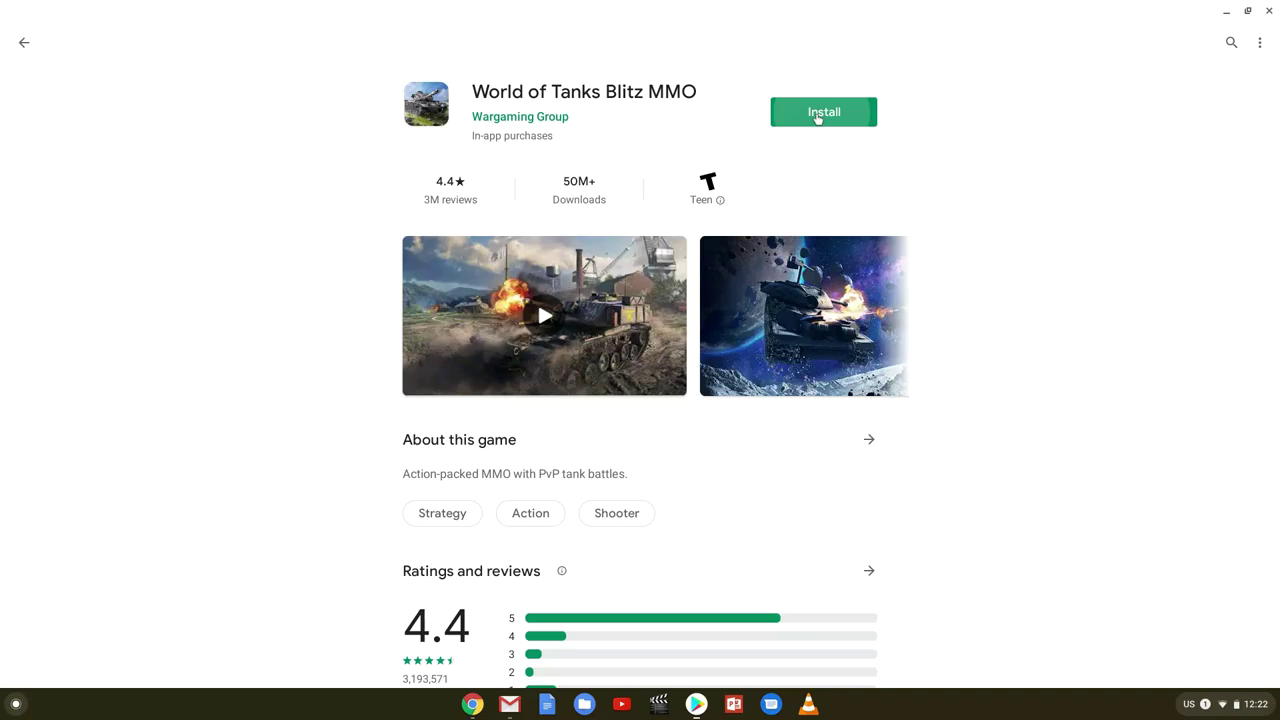
{"action": "left_click", "coordinate": [551, 133]}
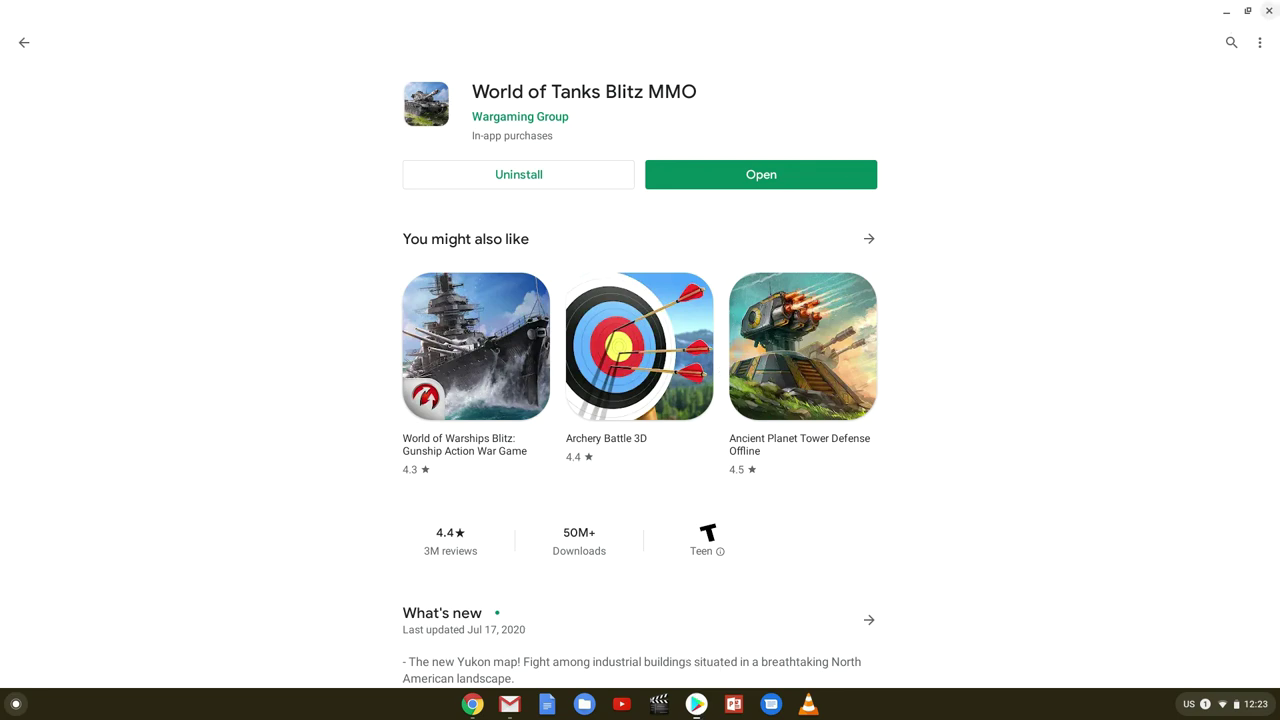
{"action": "left_click", "coordinate": [1269, 11]}
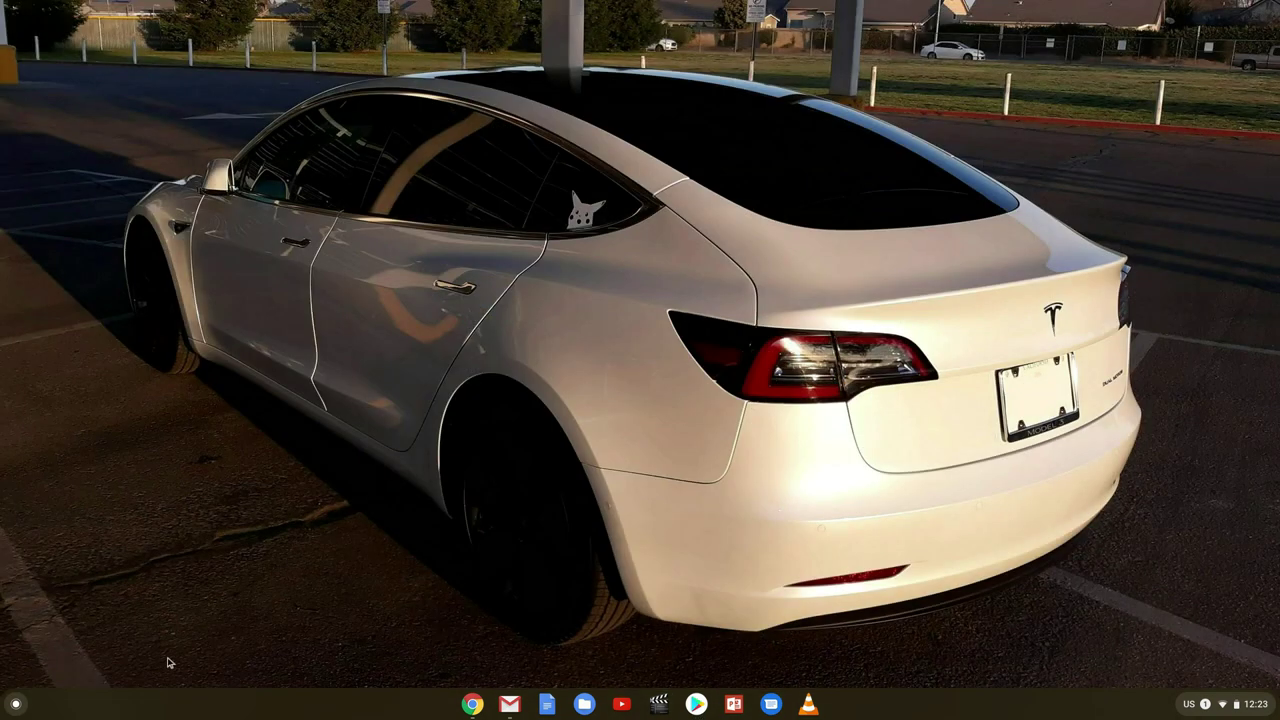
Step: Open the full app launcher and search it for "tanks" to locate the World of Tanks app
{"action": "left_click", "coordinate": [16, 706]}
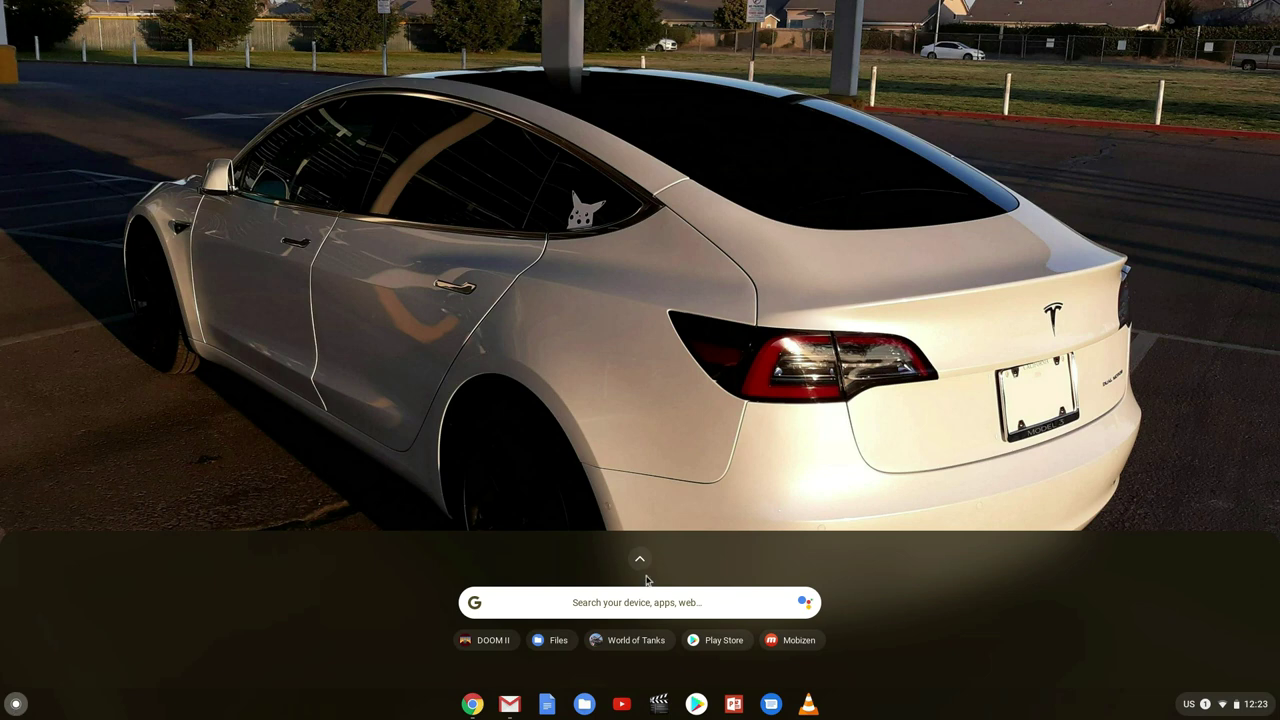
{"action": "left_click", "coordinate": [641, 562]}
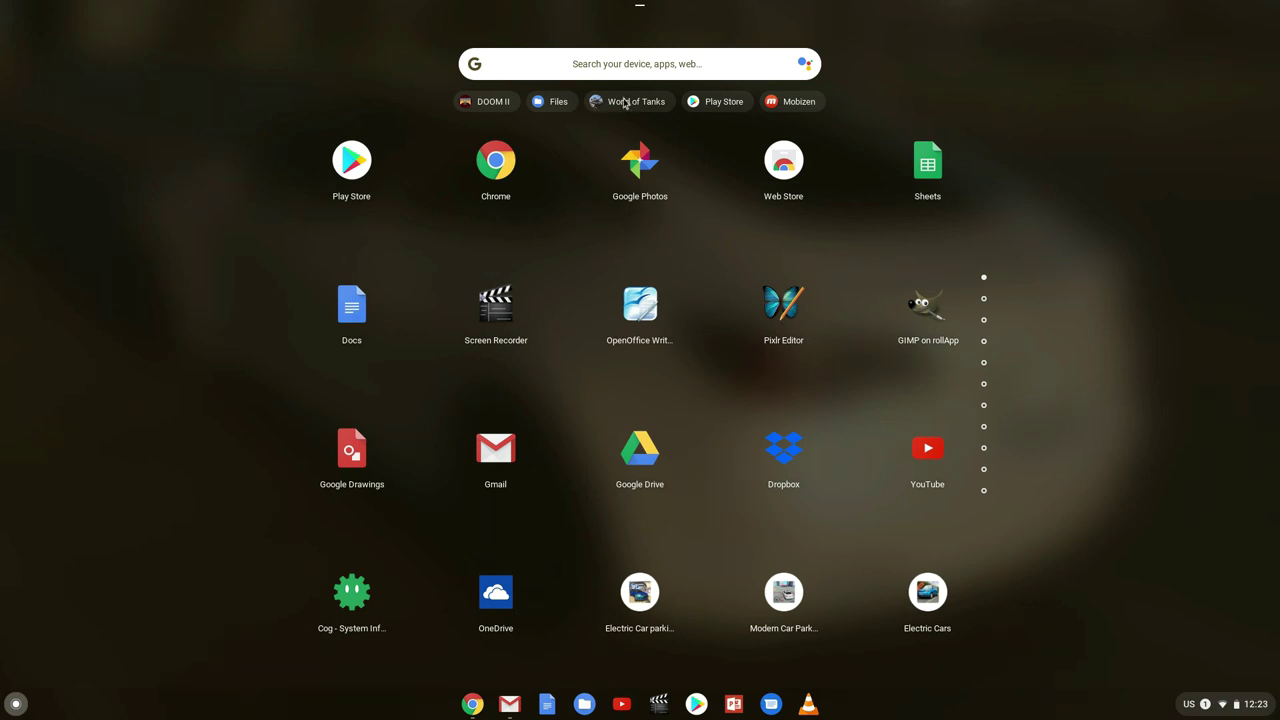
{"action": "scroll", "coordinate": [873, 314], "scroll_direction": "down", "scroll_amount": 1}
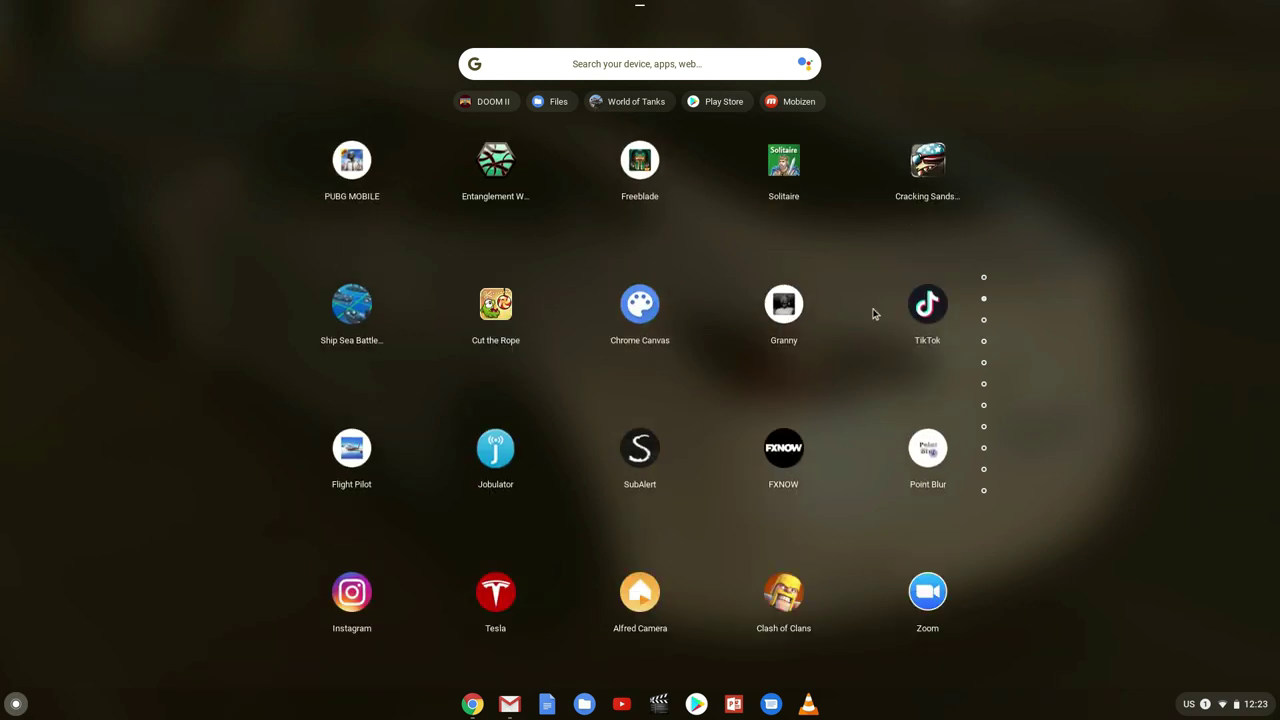
{"action": "left_click", "coordinate": [627, 74]}
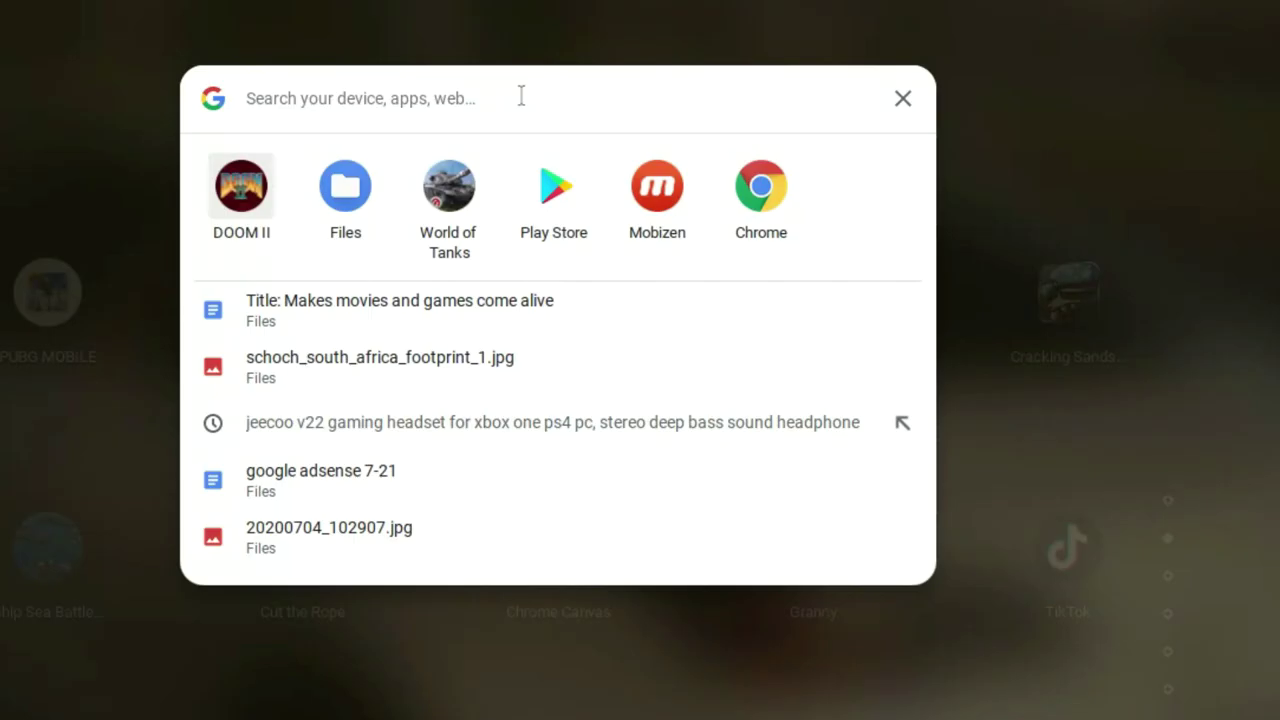
{"action": "type", "text": "tanks"}
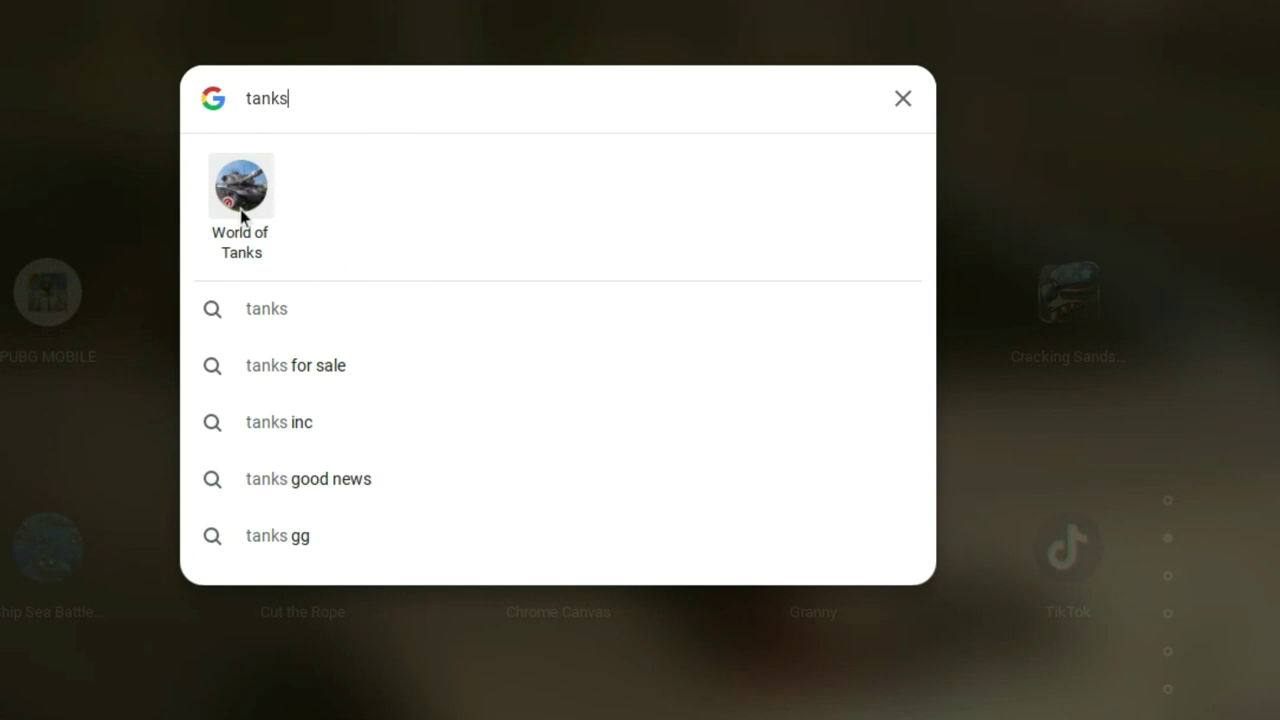
Step: Open the Chrome Web Store and search it for "office"
{"action": "left_click", "coordinate": [977, 197]}
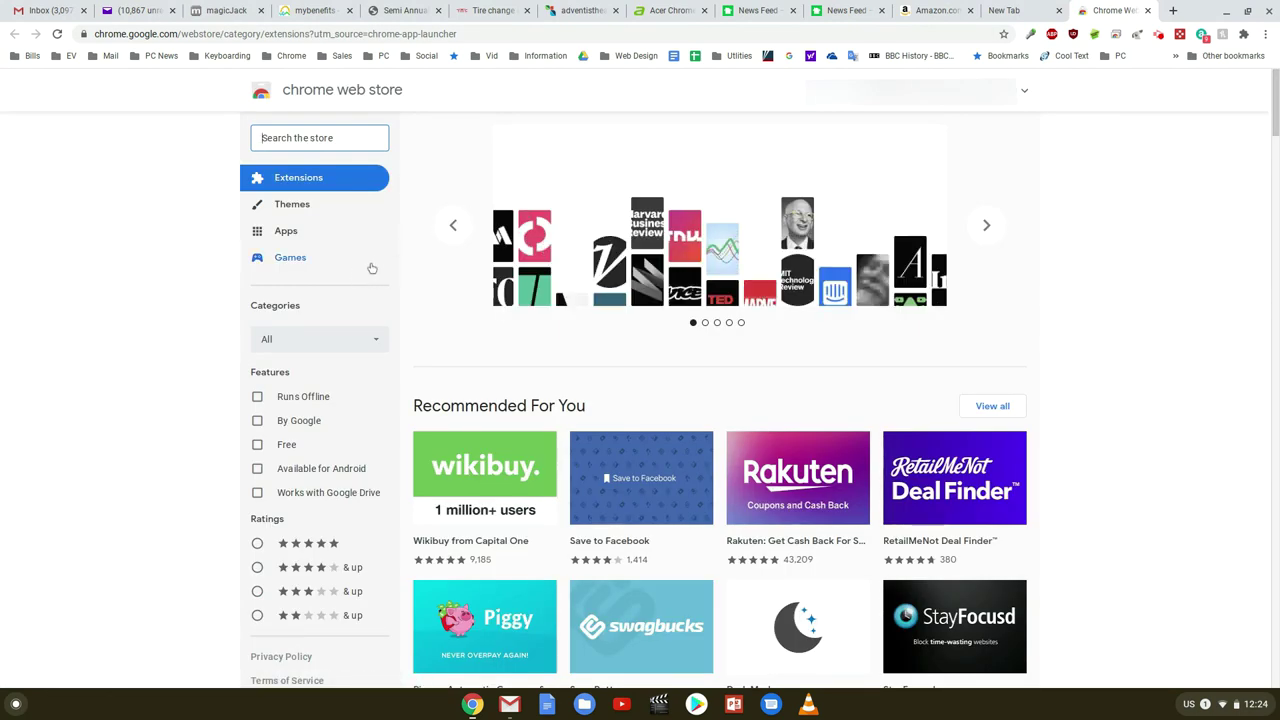
{"action": "scroll", "coordinate": [369, 260], "scroll_direction": "down", "scroll_amount": 1}
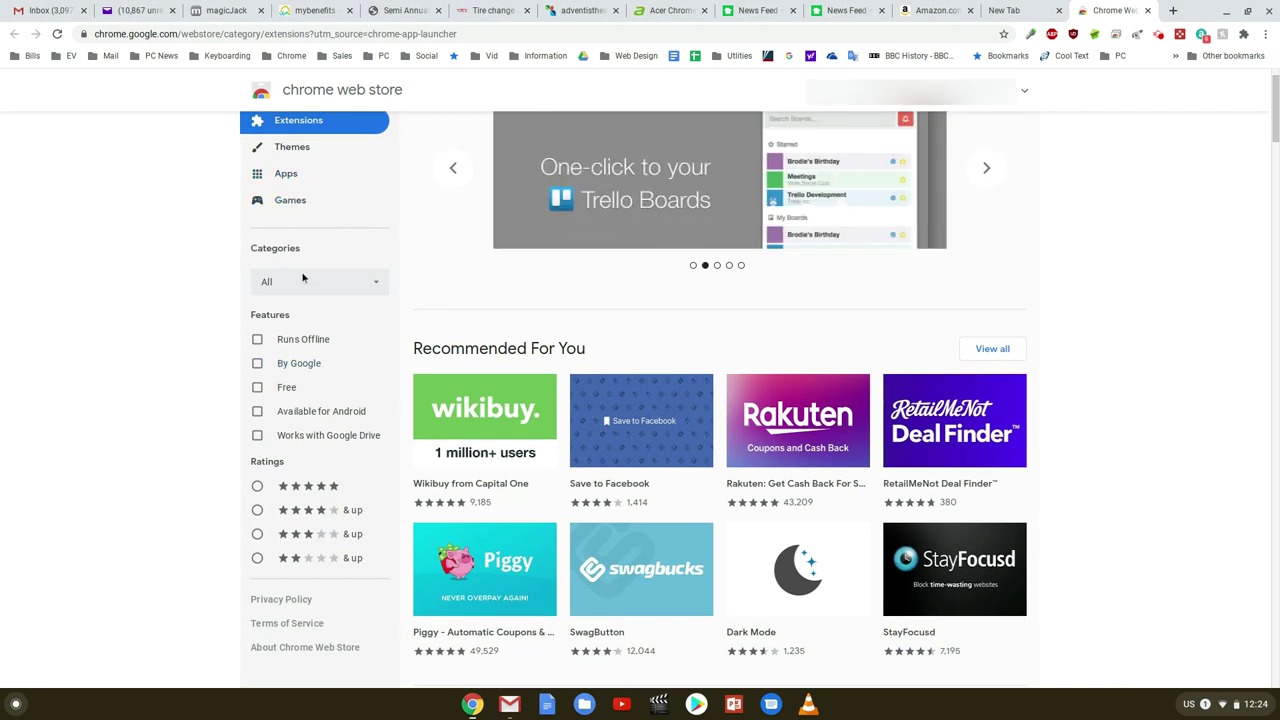
{"action": "scroll", "coordinate": [489, 333], "scroll_direction": "up", "scroll_amount": 1}
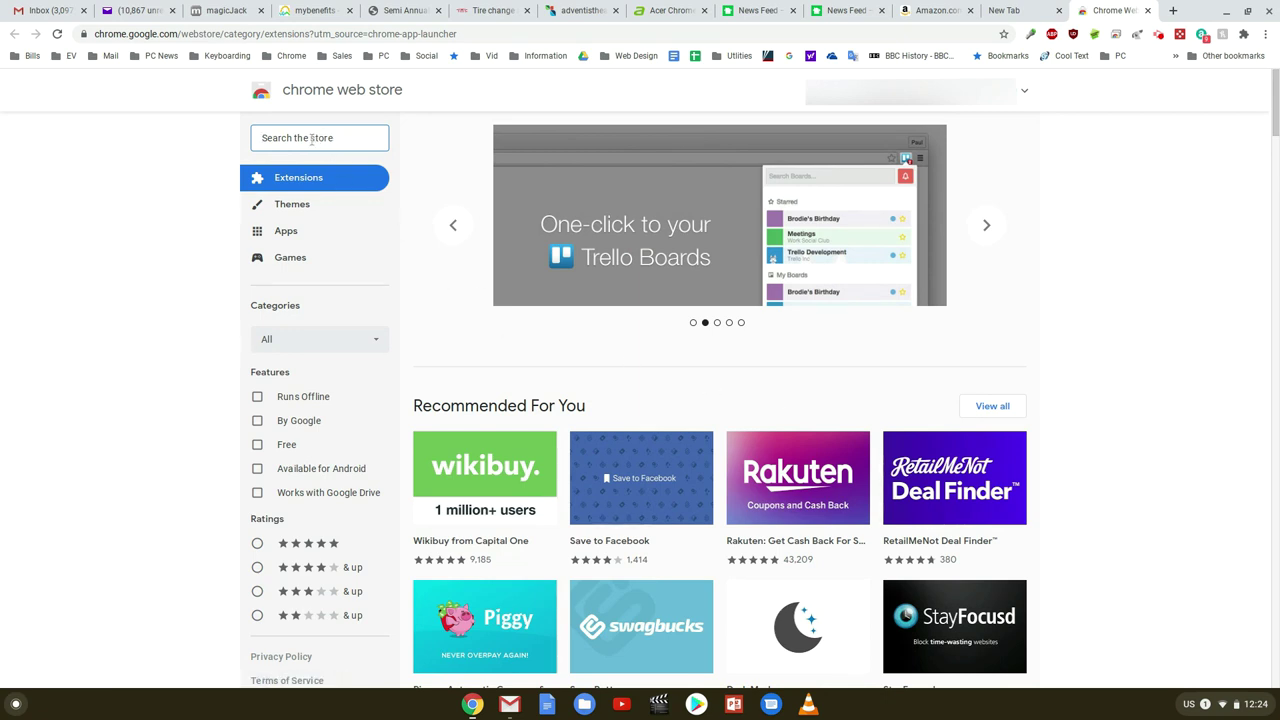
{"action": "type", "text": "o"}
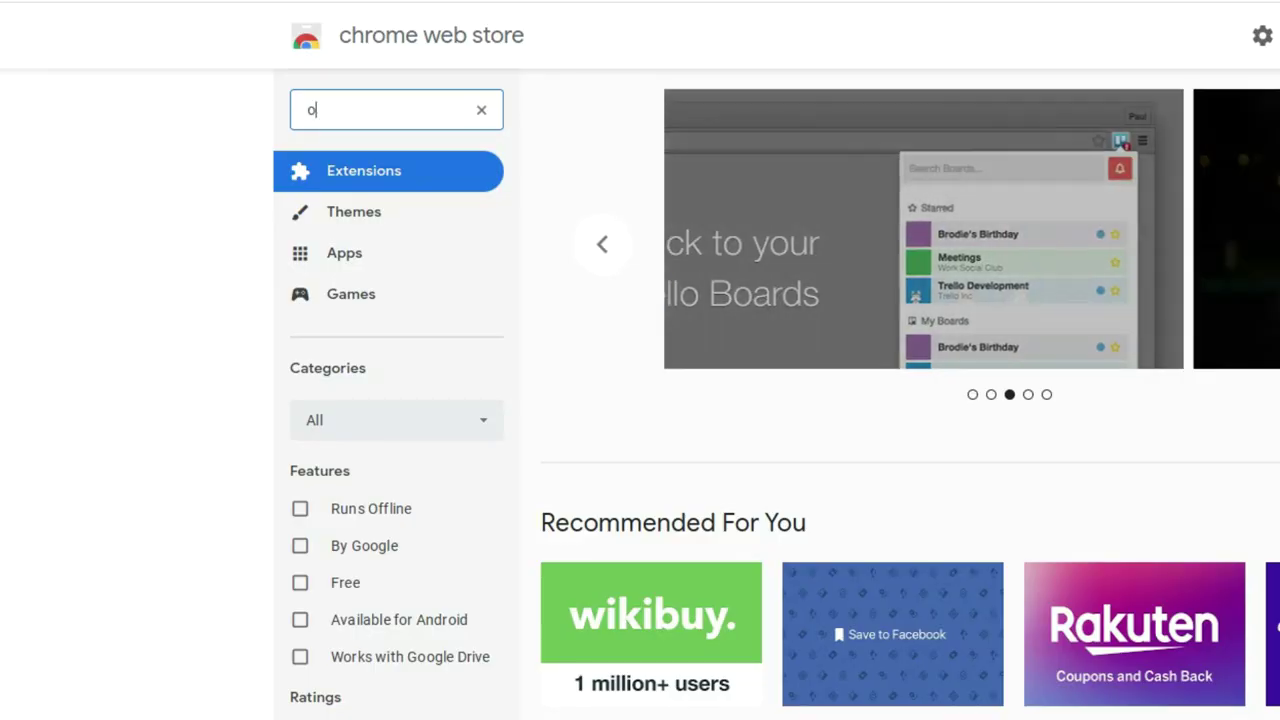
{"action": "type", "text": "ffice"}
{"action": "key", "text": "Return"}
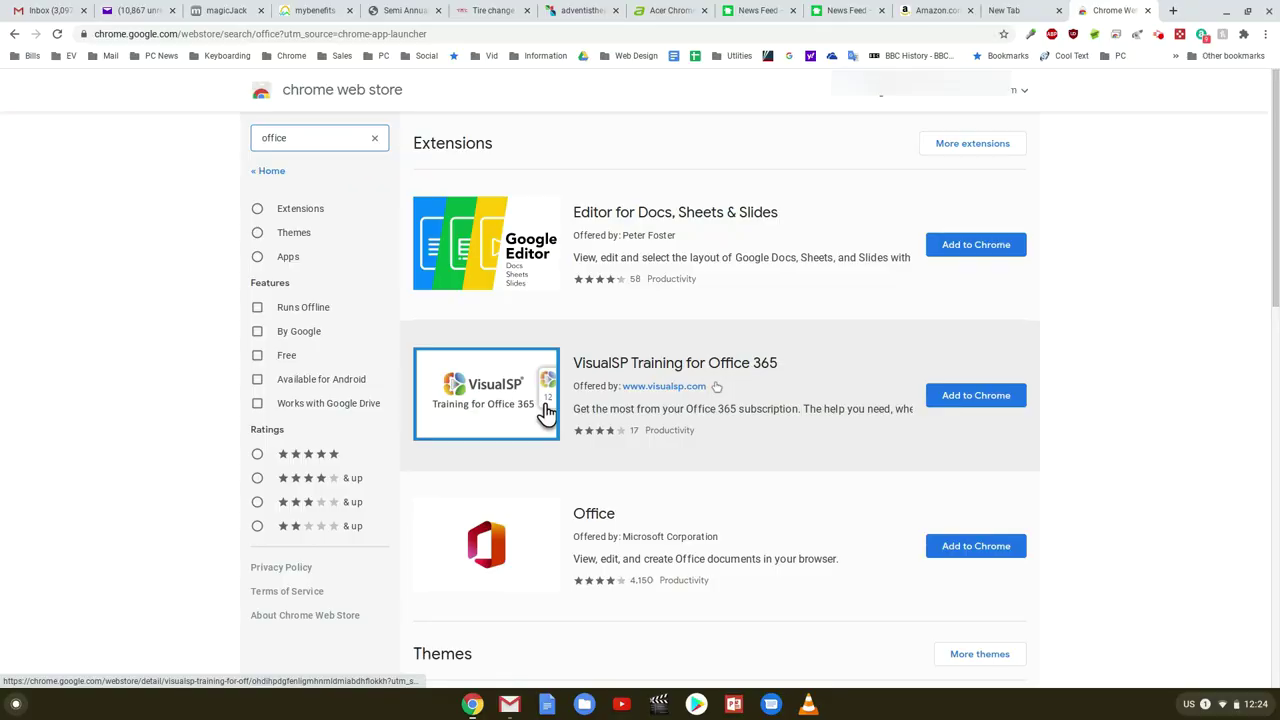
Step: Examine the extensions, themes and apps offered for the office search, including Office, Word Online and Excel Online
{"action": "scroll", "coordinate": [716, 386], "scroll_direction": "down", "scroll_amount": 1}
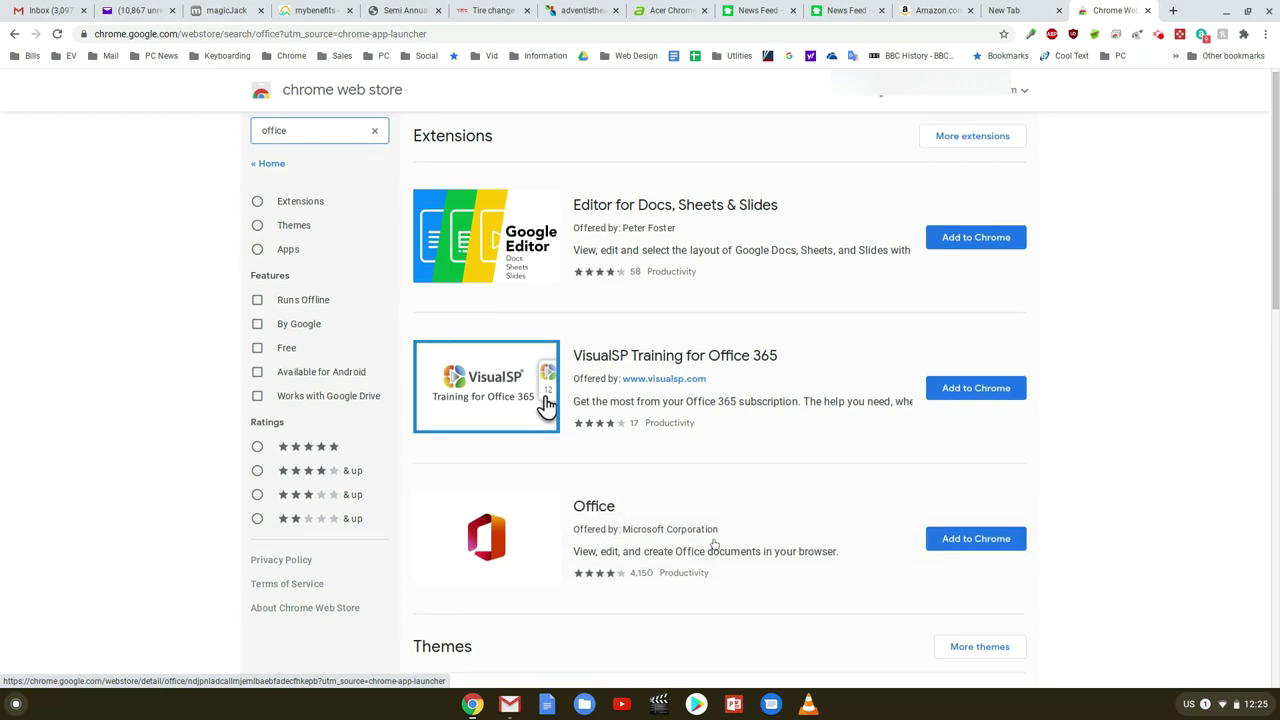
{"action": "scroll", "coordinate": [620, 528], "scroll_direction": "down", "scroll_amount": 5}
{"action": "scroll", "coordinate": [751, 566], "scroll_direction": "down", "scroll_amount": 4}
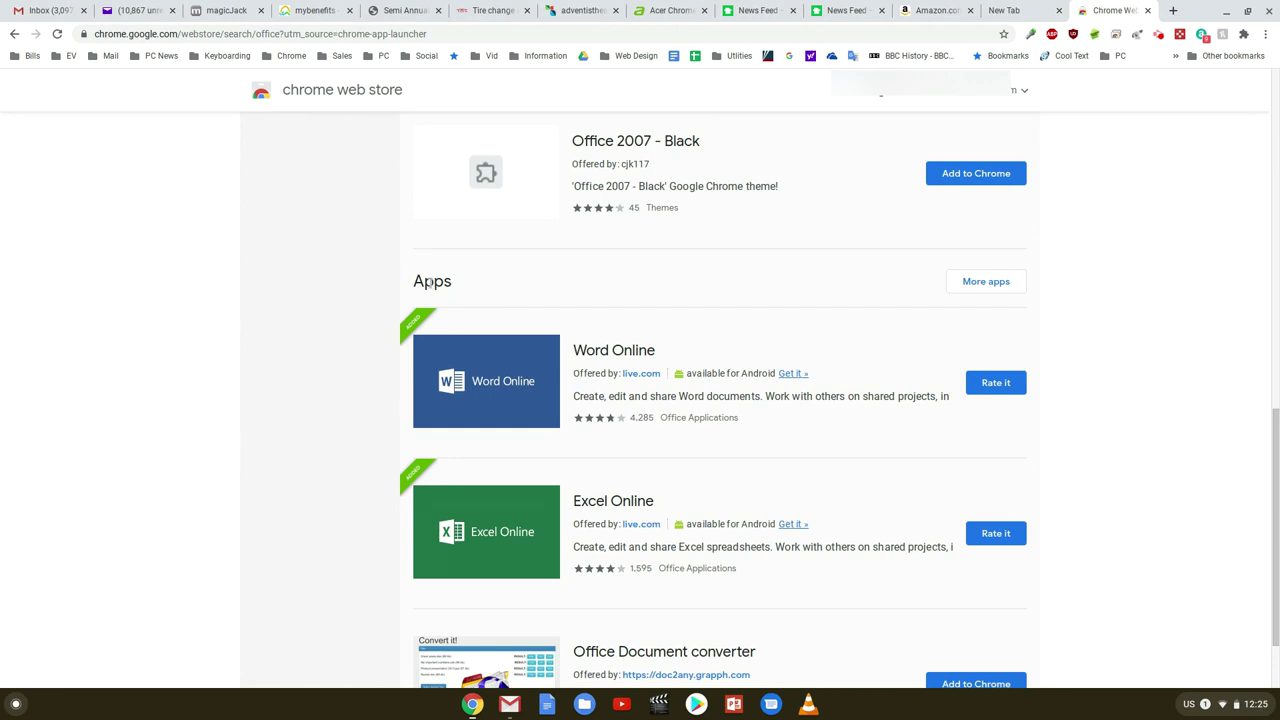
{"action": "scroll", "coordinate": [706, 297], "scroll_direction": "up", "scroll_amount": 12}
{"action": "scroll", "coordinate": [806, 343], "scroll_direction": "down", "scroll_amount": 13}
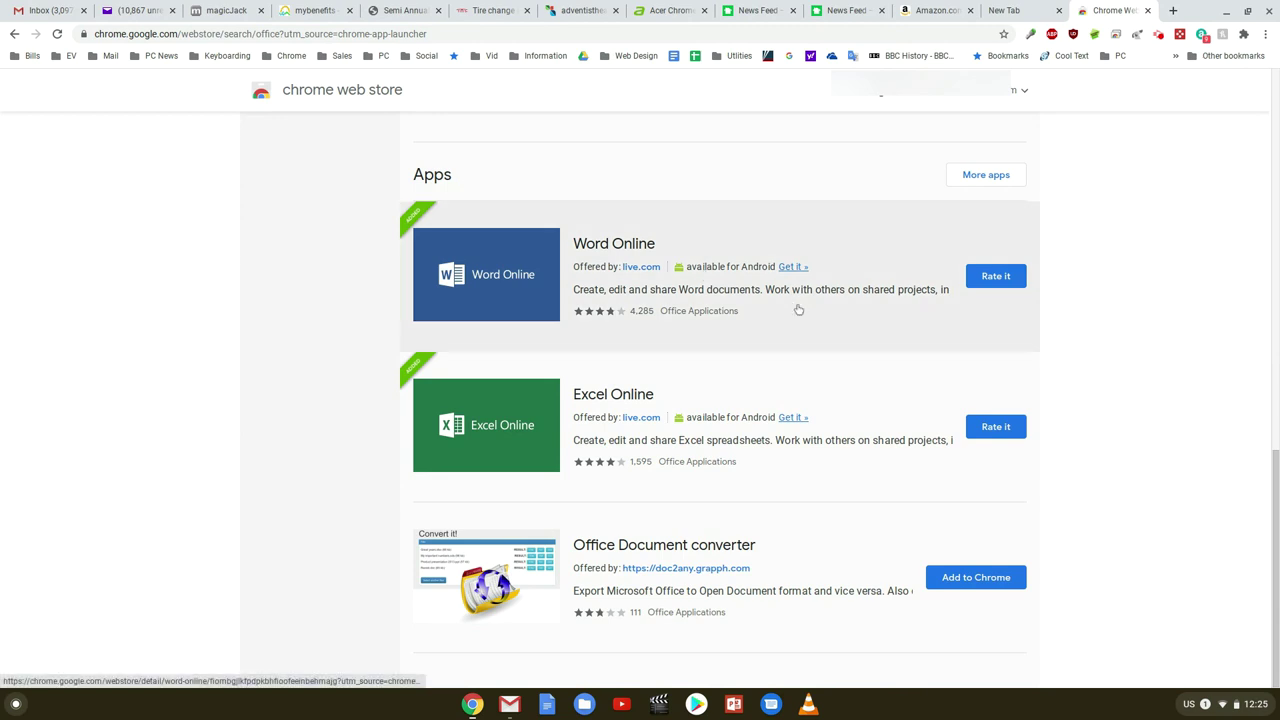
{"action": "scroll", "coordinate": [799, 310], "scroll_direction": "up", "scroll_amount": 13}
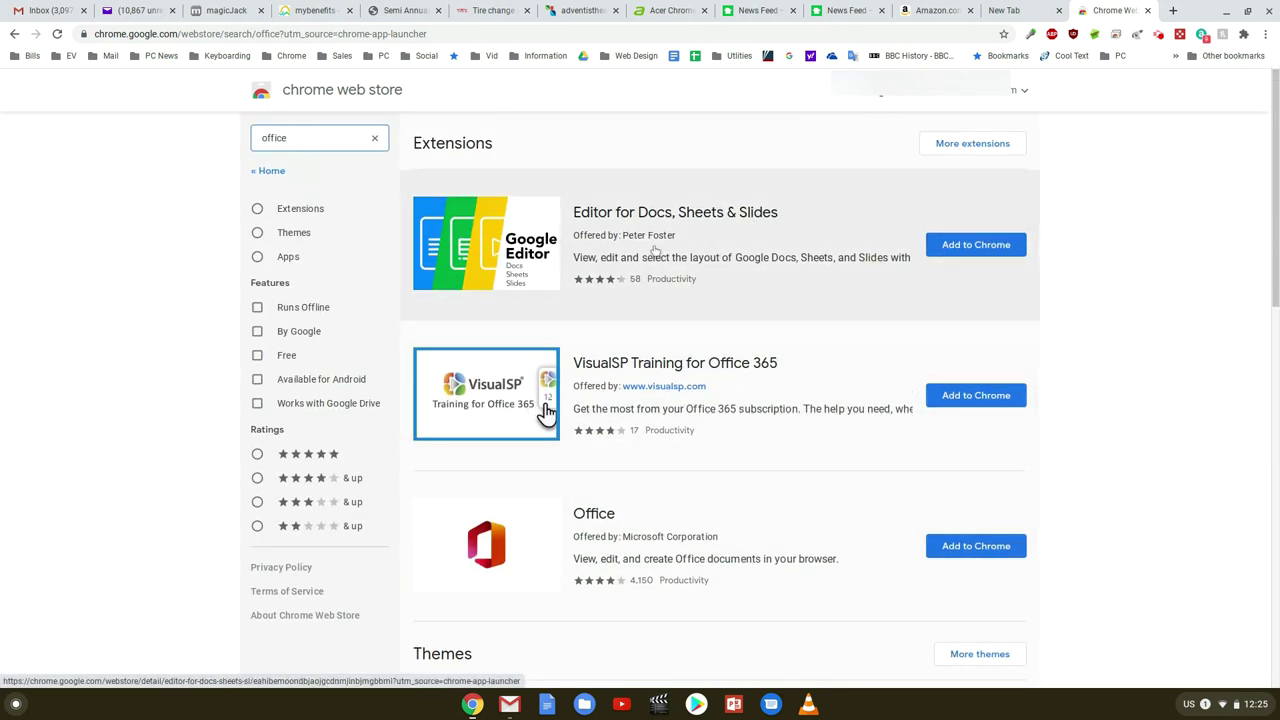
{"action": "scroll", "coordinate": [774, 450], "scroll_direction": "down", "scroll_amount": 3}
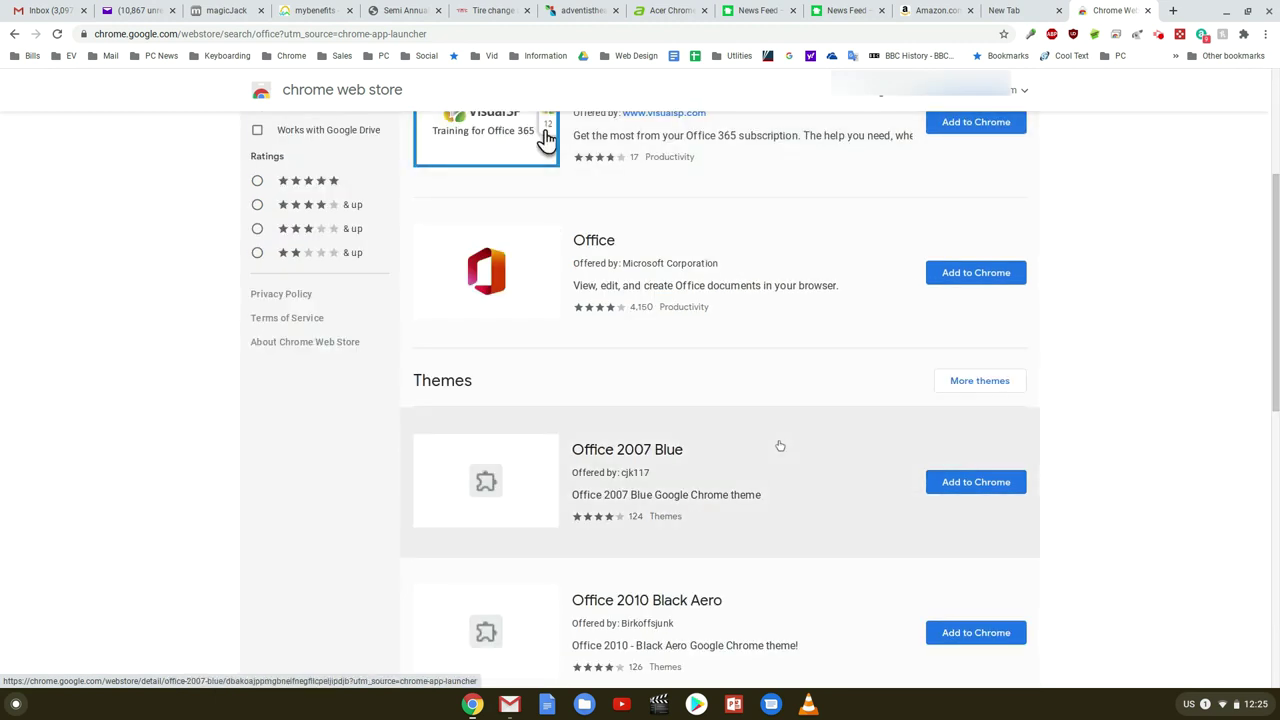
{"action": "scroll", "coordinate": [780, 445], "scroll_direction": "down", "scroll_amount": 8}
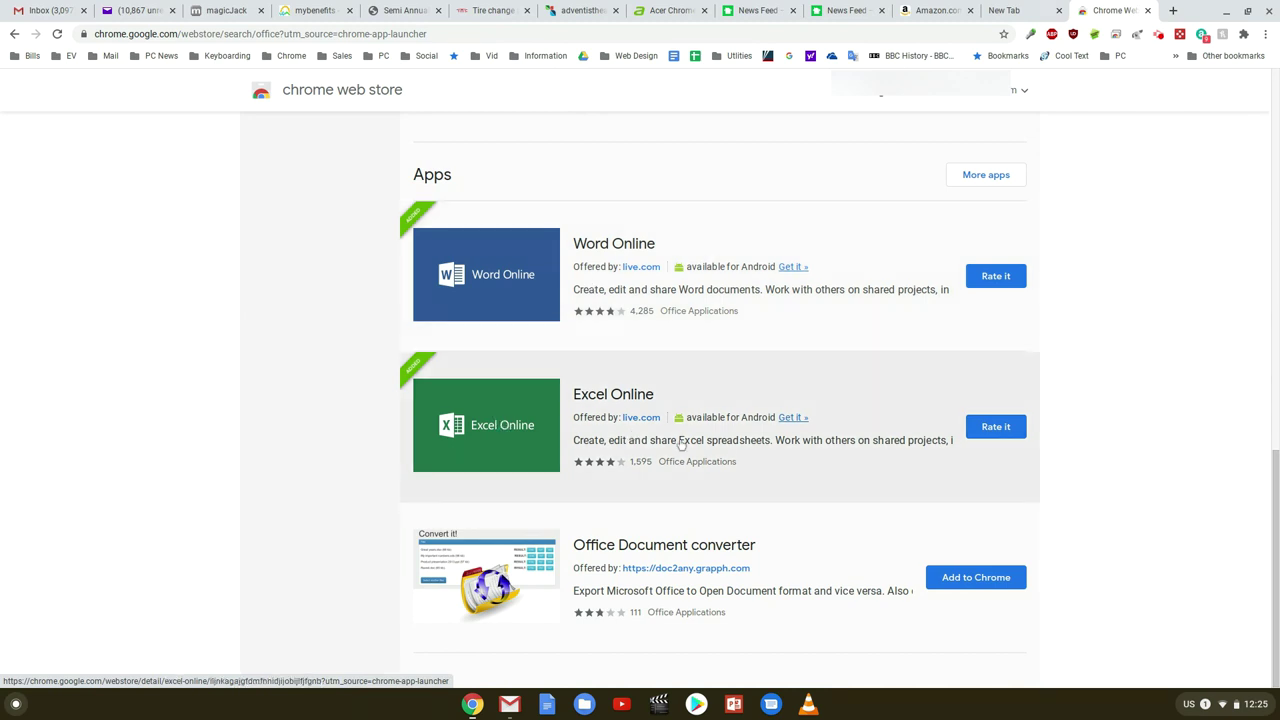
{"action": "scroll", "coordinate": [772, 507], "scroll_direction": "up", "scroll_amount": 10}
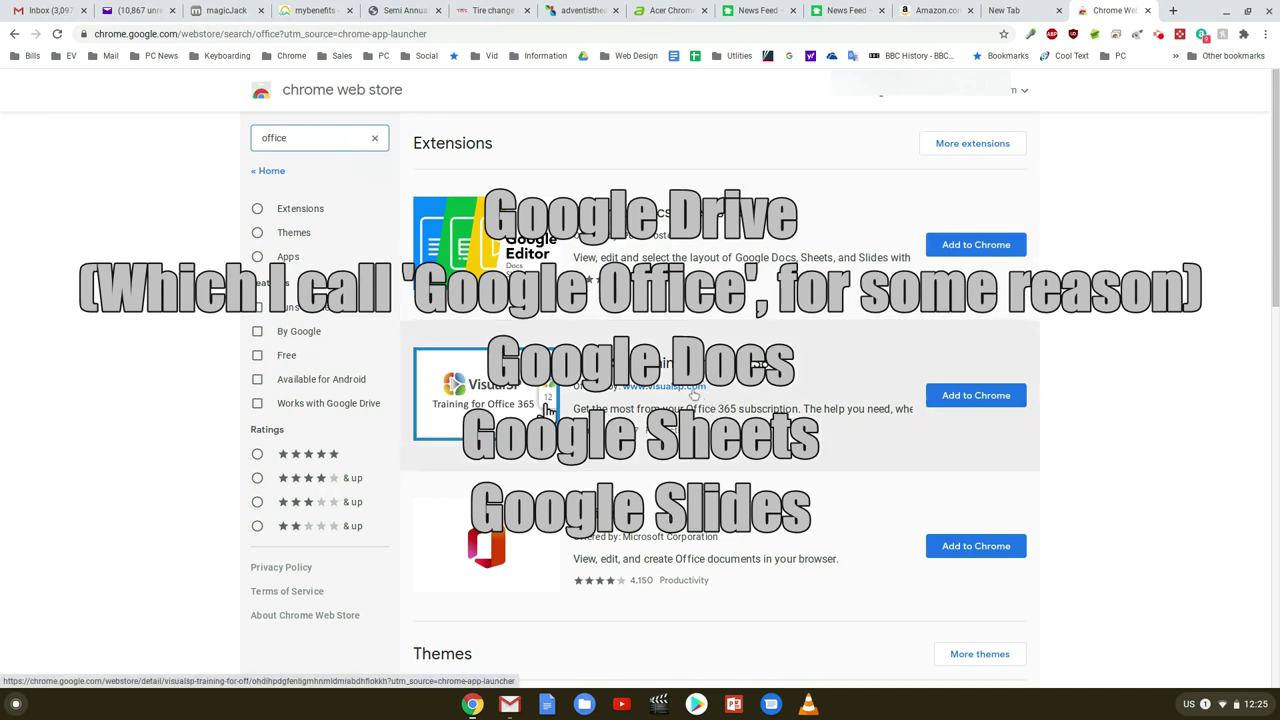
{"action": "scroll", "coordinate": [546, 148], "scroll_direction": "down", "scroll_amount": 3}
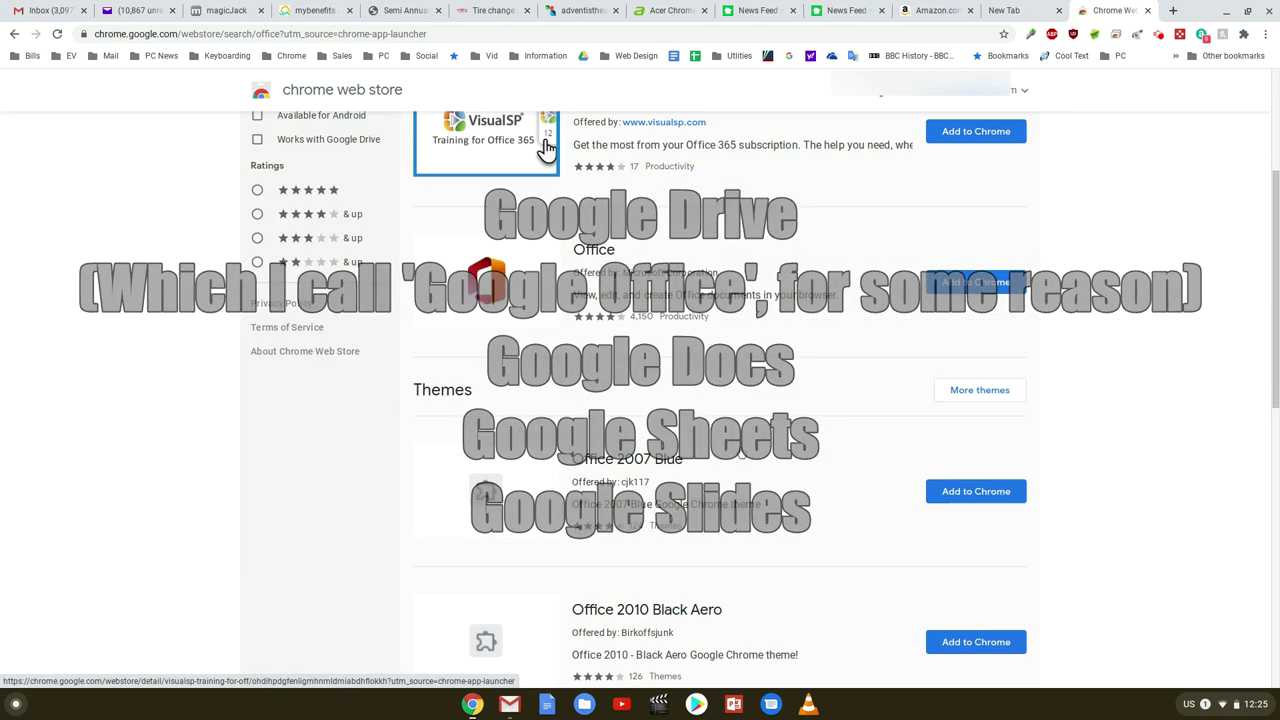
{"action": "scroll", "coordinate": [546, 148], "scroll_direction": "down", "scroll_amount": 5}
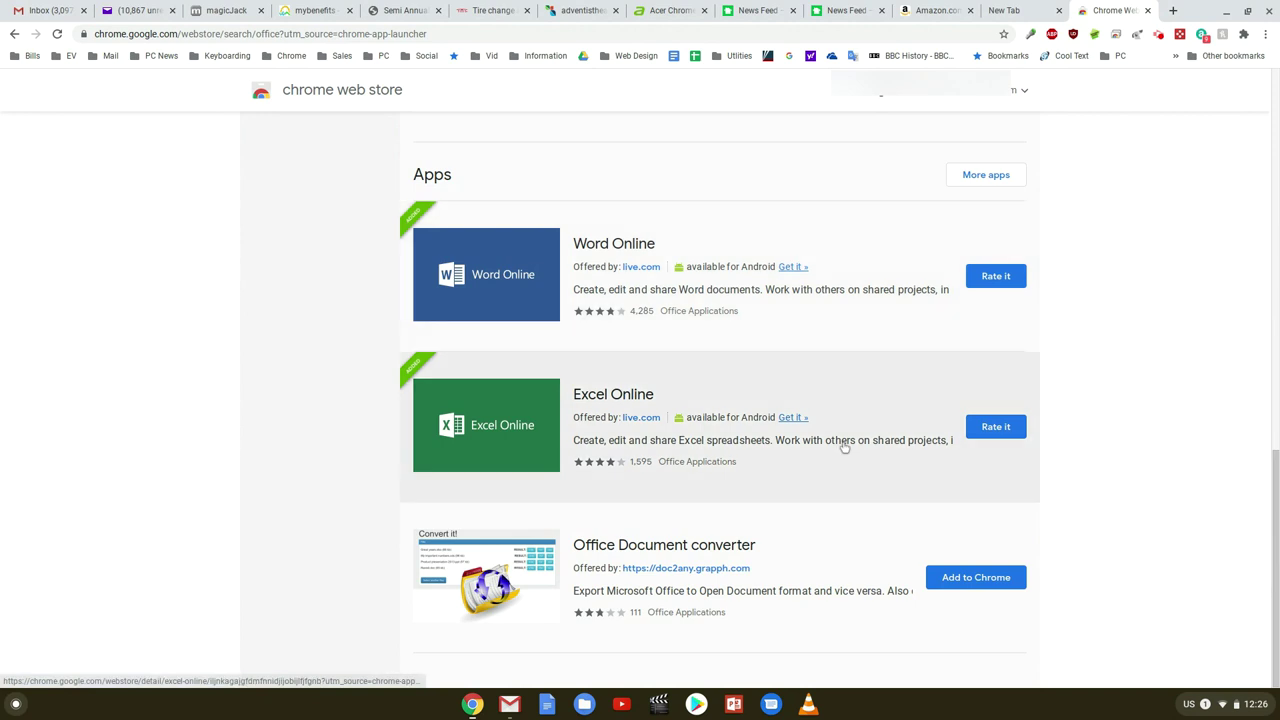
{"action": "scroll", "coordinate": [1097, 286], "scroll_direction": "up", "scroll_amount": 5}
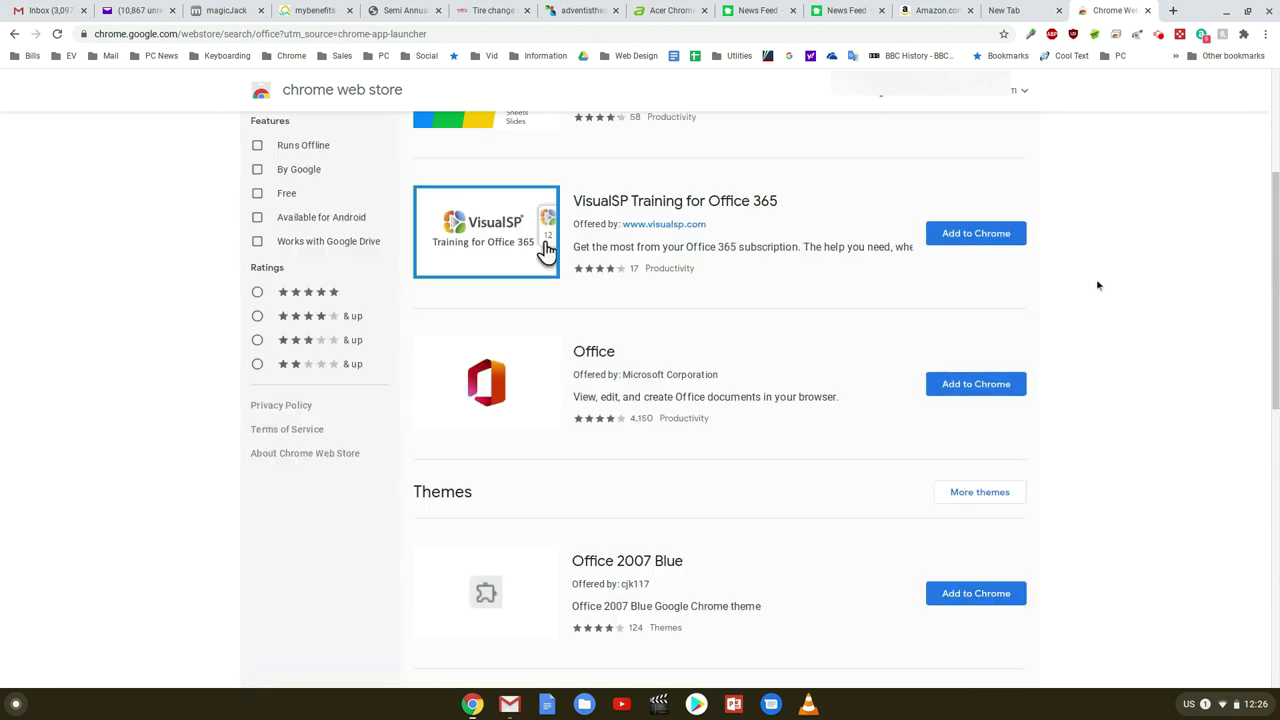
{"action": "scroll", "coordinate": [1097, 286], "scroll_direction": "down", "scroll_amount": 5}
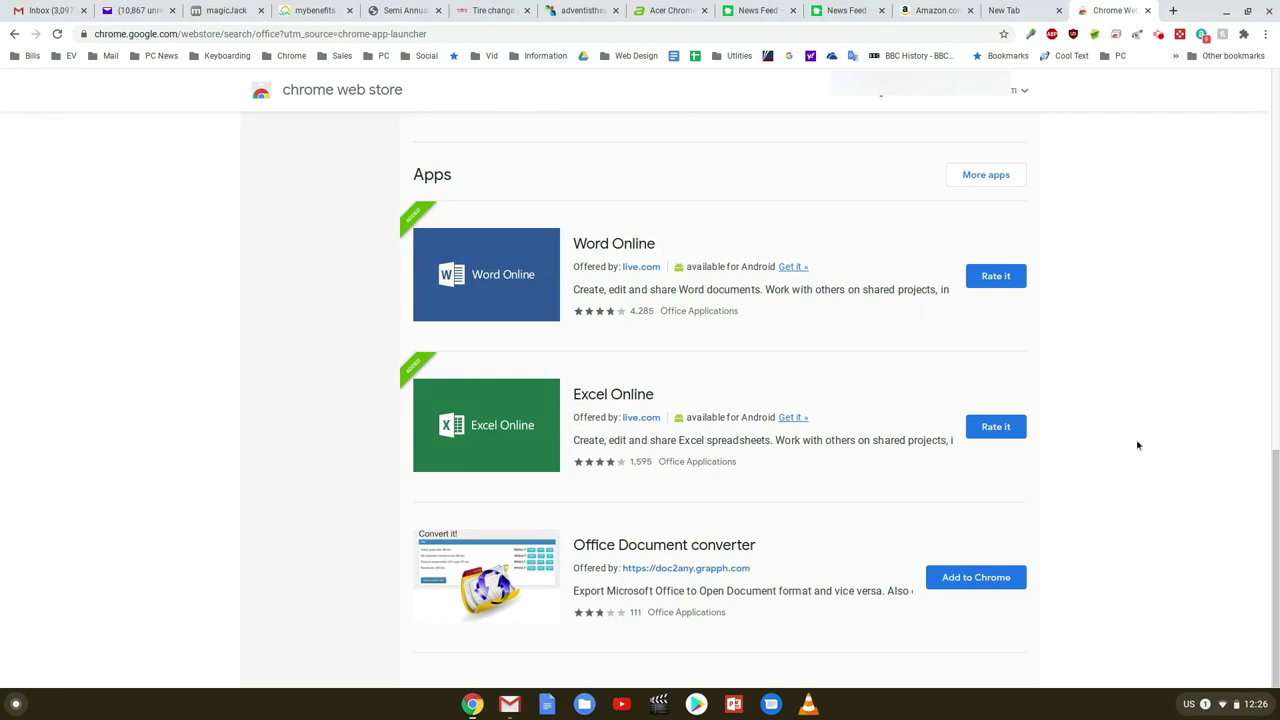
Step: Return to the Chrome Web Store home page and open the Themes and Apps categories
{"action": "left_click", "coordinate": [342, 89]}
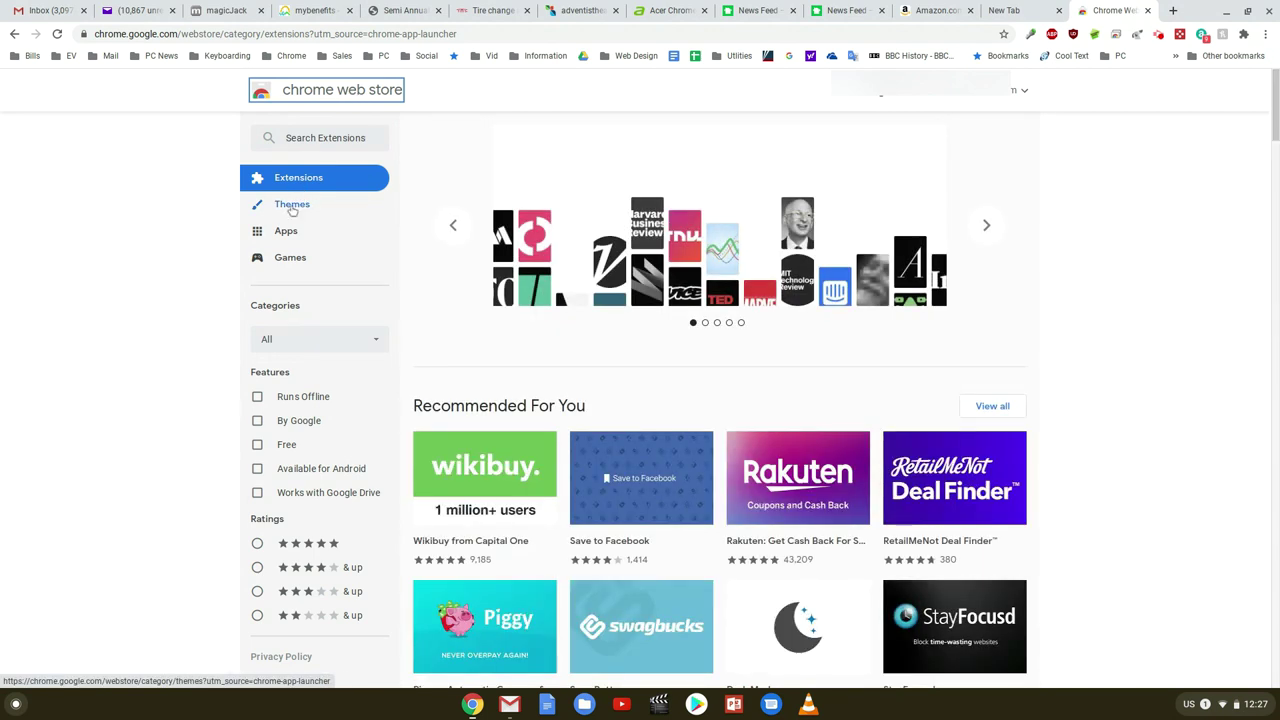
{"action": "left_click", "coordinate": [290, 207]}
{"action": "left_click", "coordinate": [283, 232]}
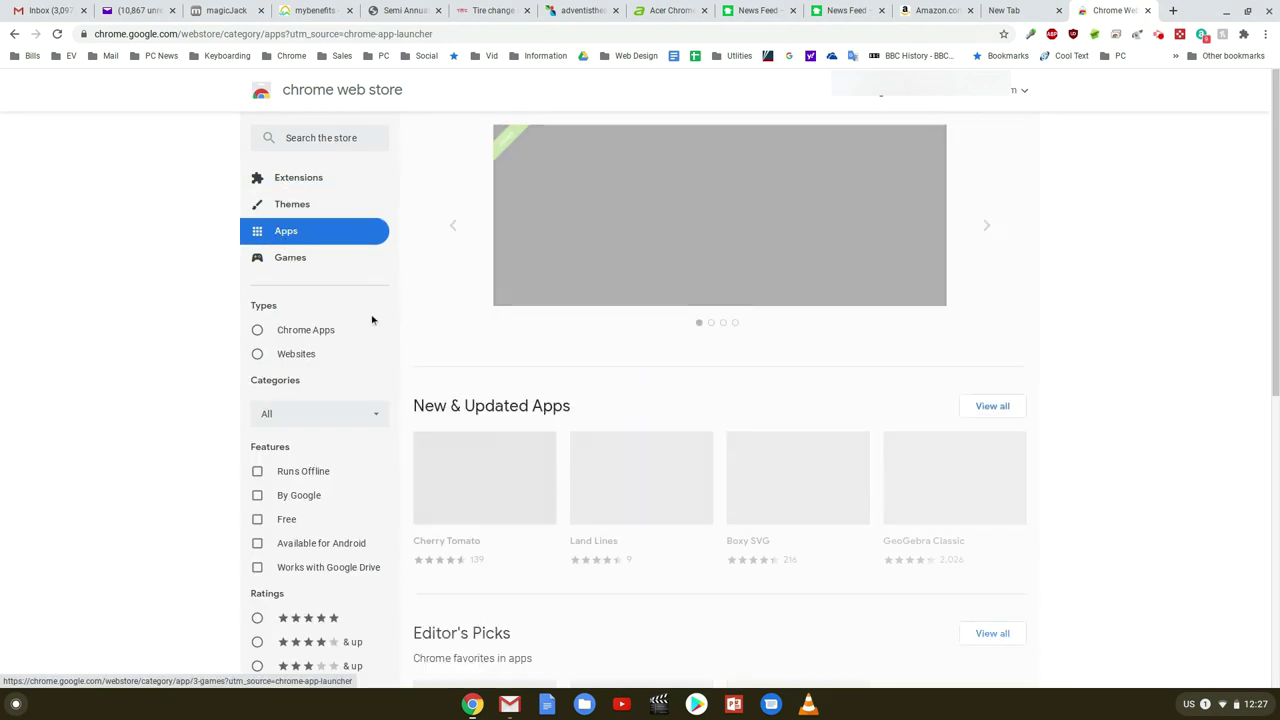
Step: Examine the feature filters and featured collections in the Apps category, and close the Chrome Web Store tab
{"action": "scroll", "coordinate": [786, 423], "scroll_direction": "down", "scroll_amount": 10}
{"action": "scroll", "coordinate": [786, 434], "scroll_direction": "down", "scroll_amount": 5}
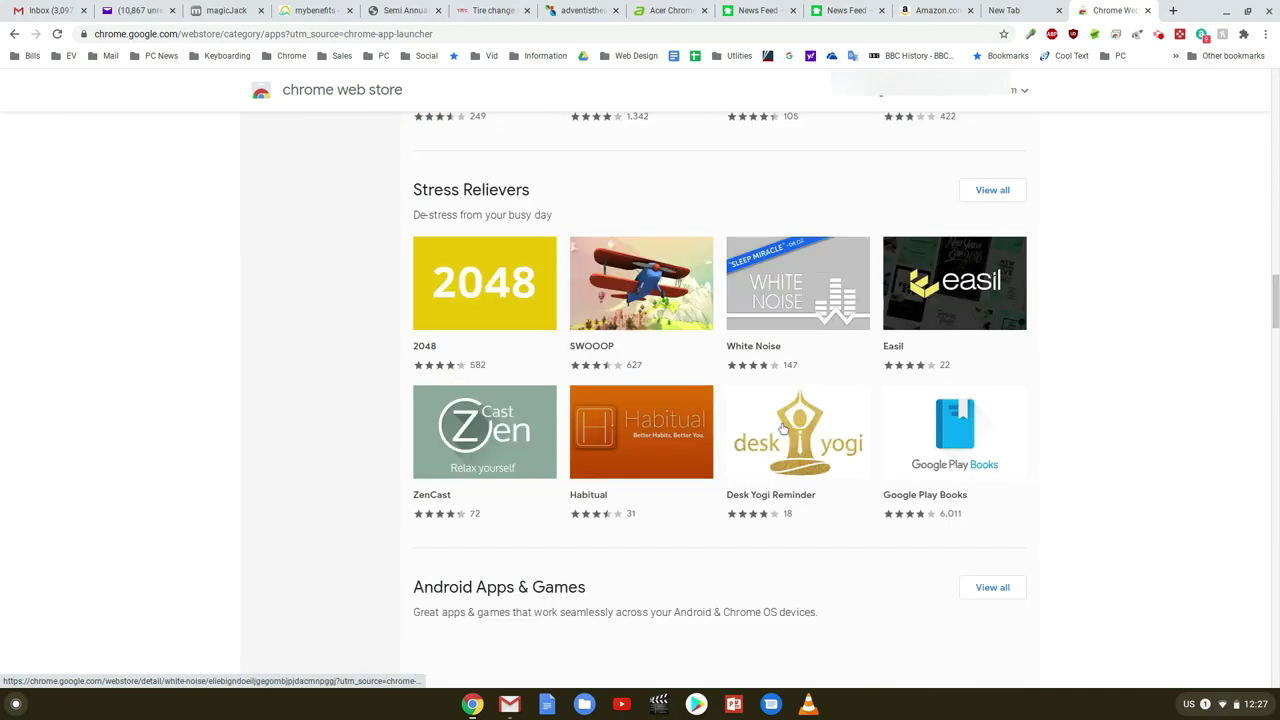
{"action": "scroll", "coordinate": [780, 423], "scroll_direction": "up", "scroll_amount": 15}
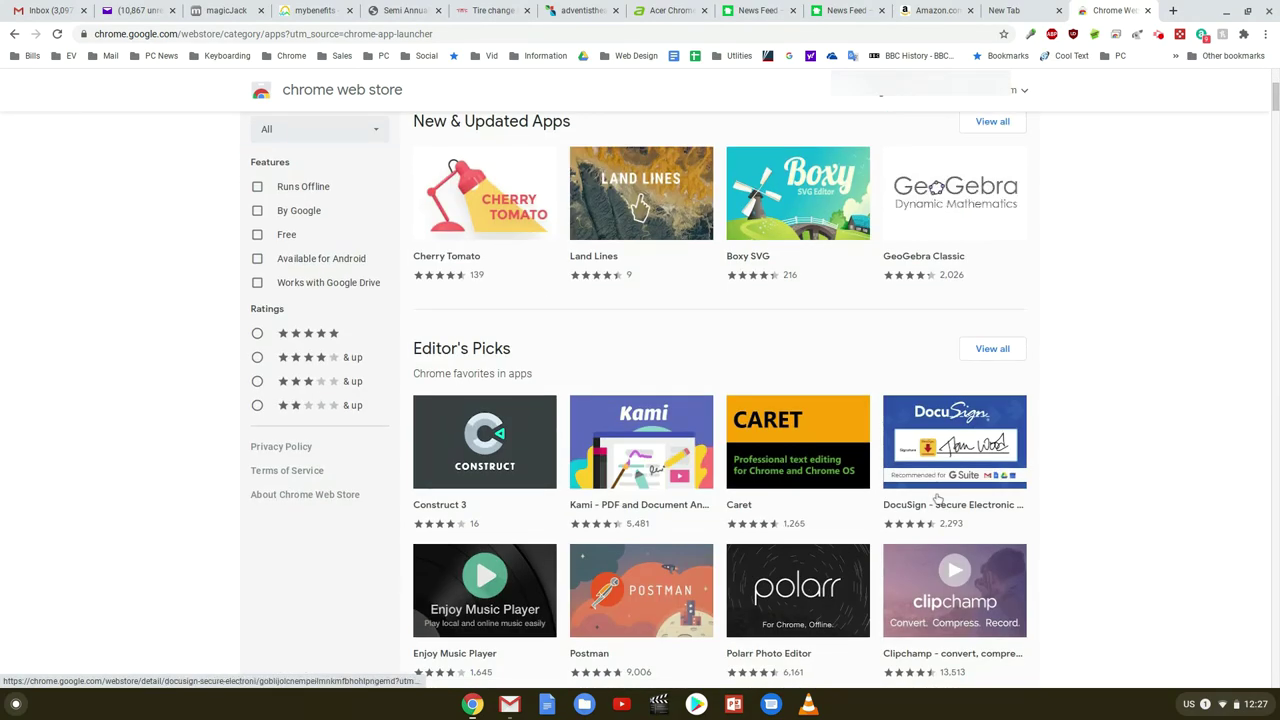
{"action": "scroll", "coordinate": [937, 499], "scroll_direction": "up", "scroll_amount": 3}
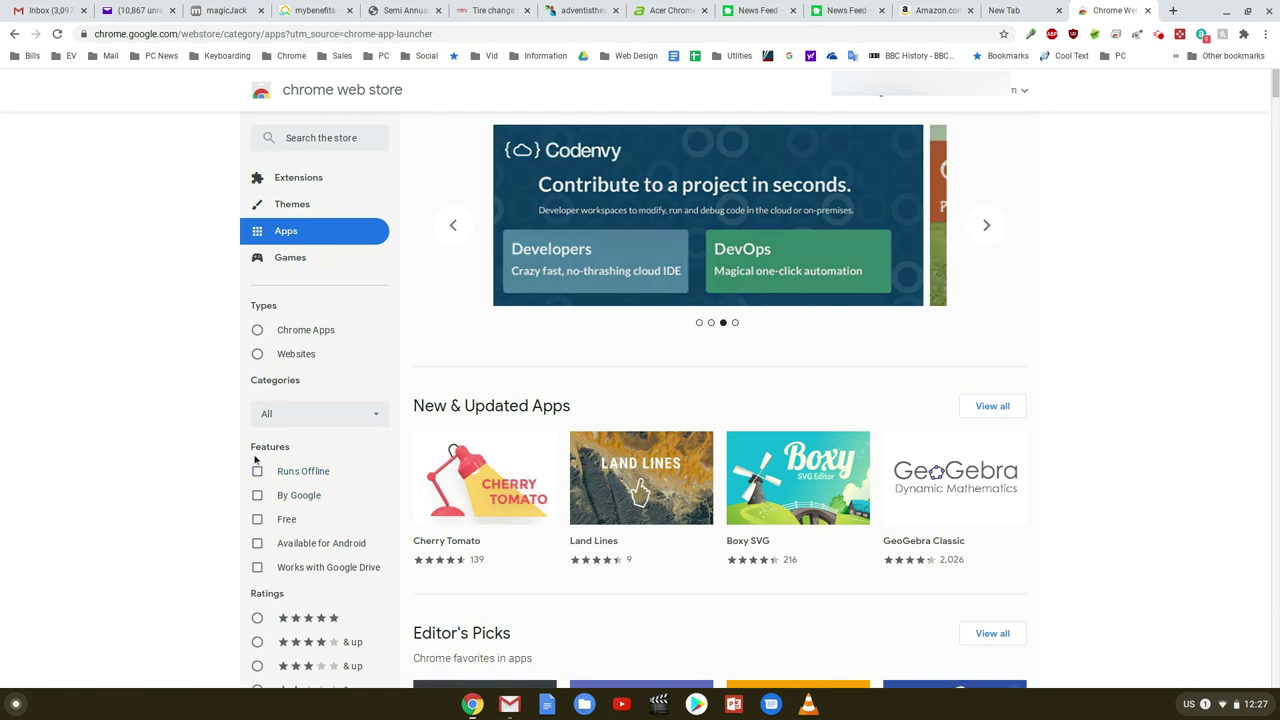
{"action": "scroll", "coordinate": [255, 482], "scroll_direction": "down", "scroll_amount": 1}
{"action": "scroll", "coordinate": [255, 482], "scroll_direction": "down", "scroll_amount": 1}
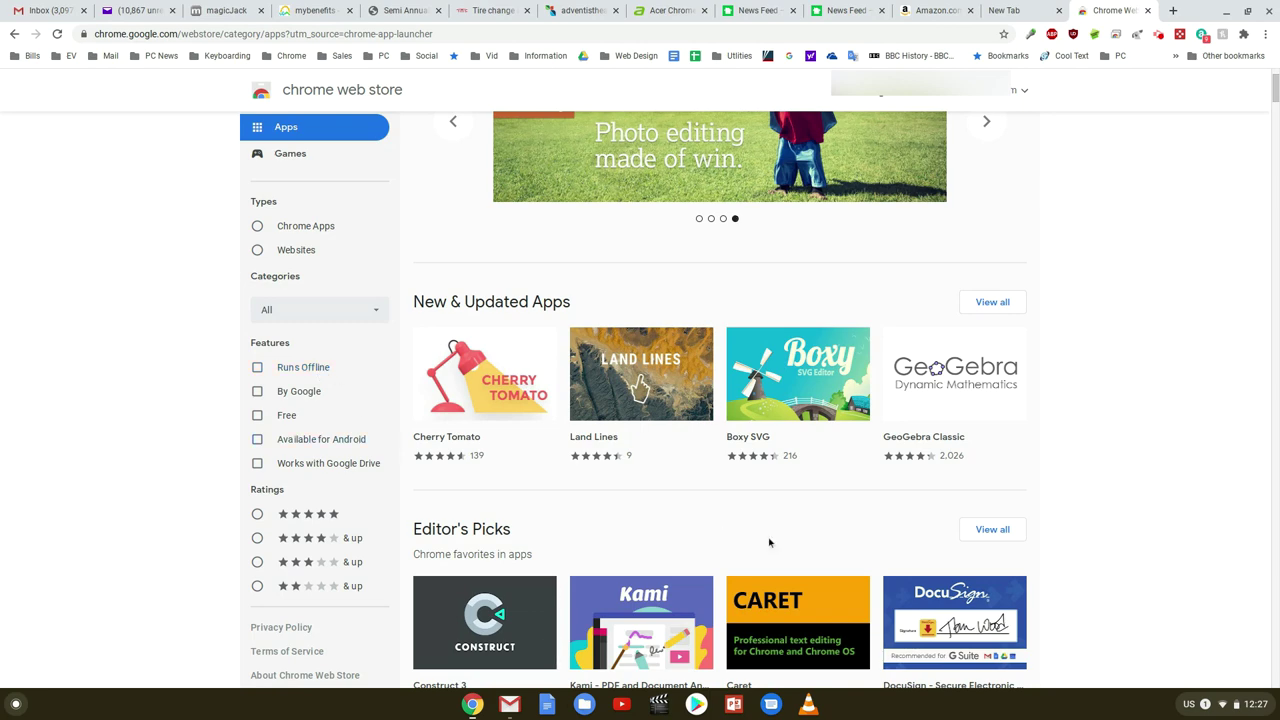
{"action": "scroll", "coordinate": [769, 540], "scroll_direction": "down", "scroll_amount": 4}
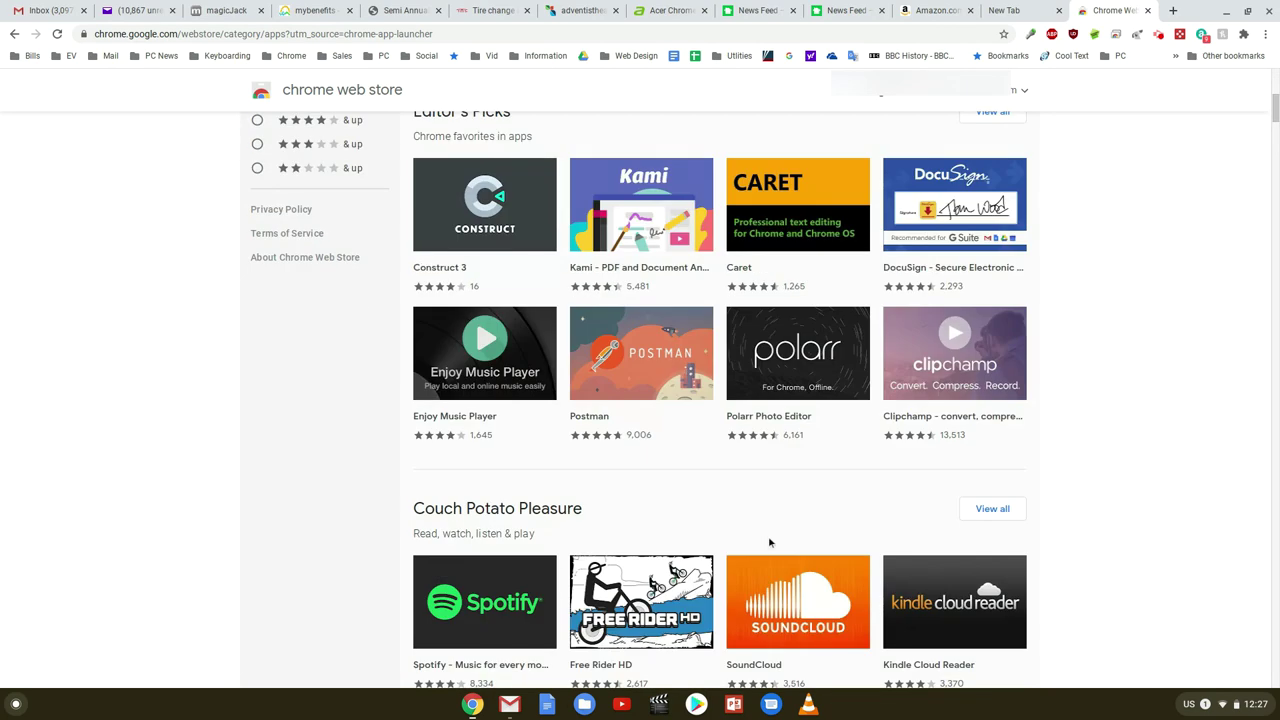
{"action": "scroll", "coordinate": [832, 577], "scroll_direction": "up", "scroll_amount": 5}
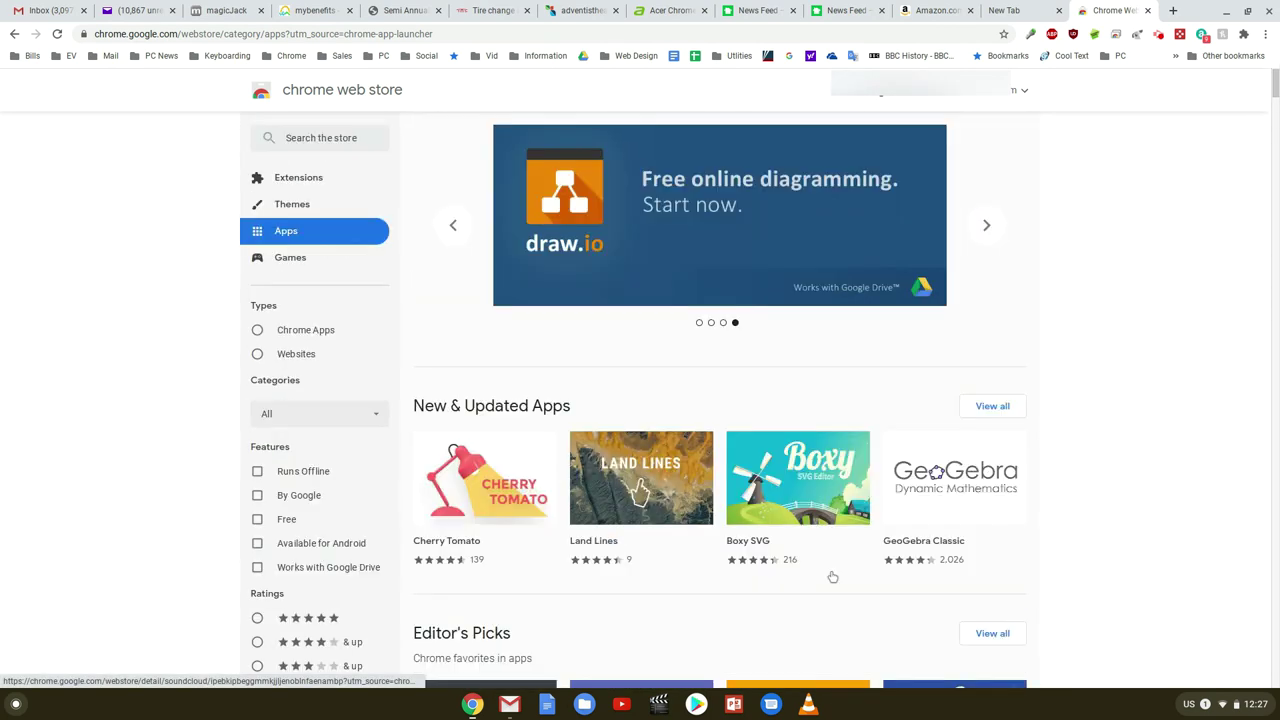
{"action": "scroll", "coordinate": [899, 599], "scroll_direction": "down", "scroll_amount": 4}
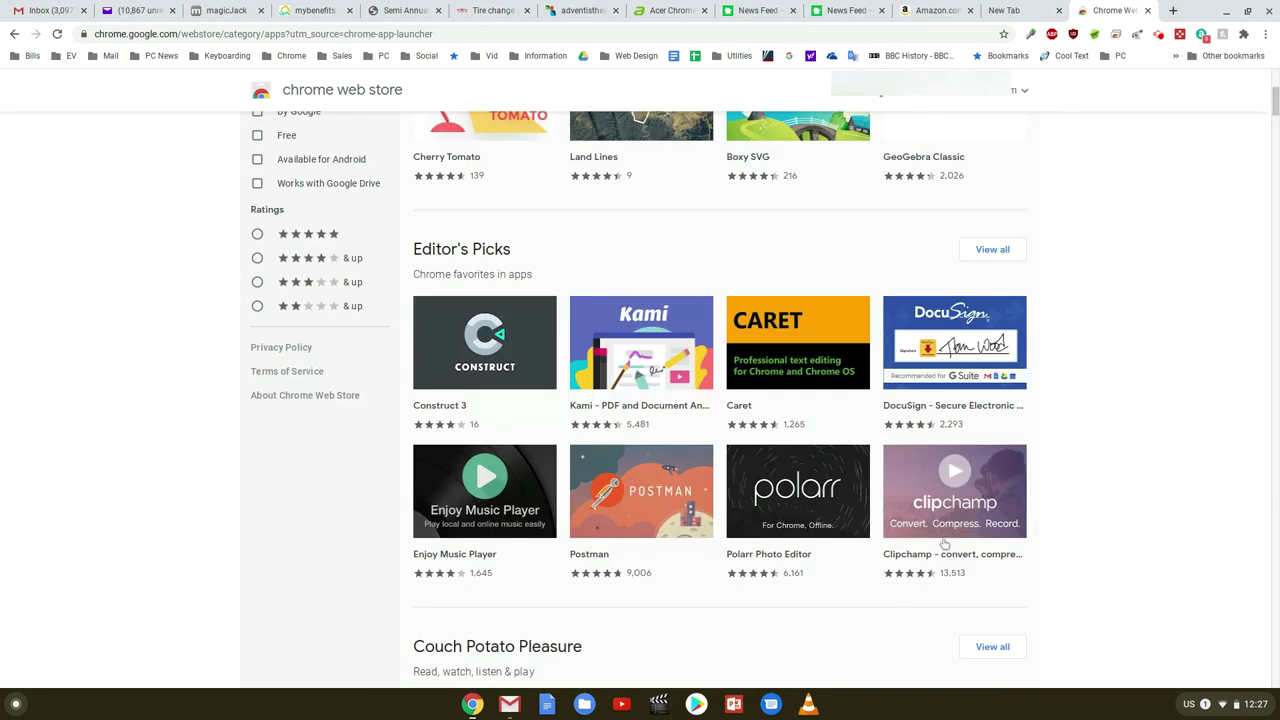
{"action": "mouse_move", "coordinate": [976, 517]}
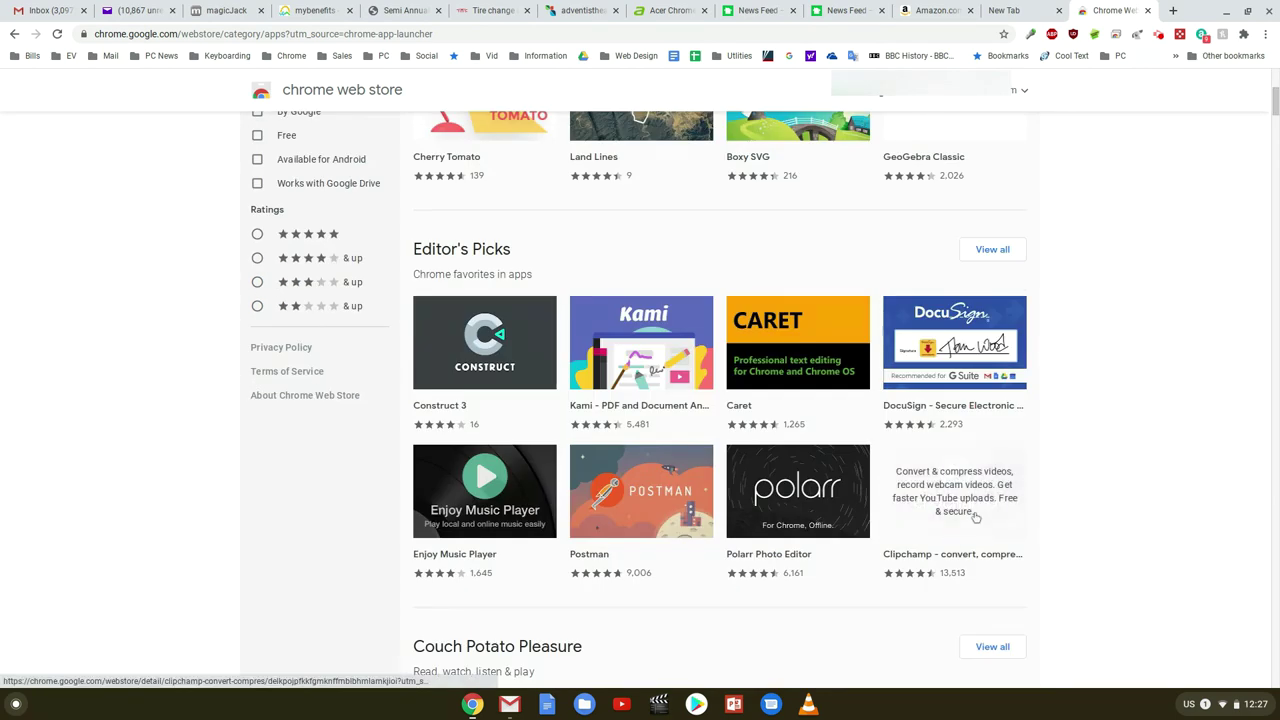
{"action": "scroll", "coordinate": [975, 516], "scroll_direction": "up", "scroll_amount": 2}
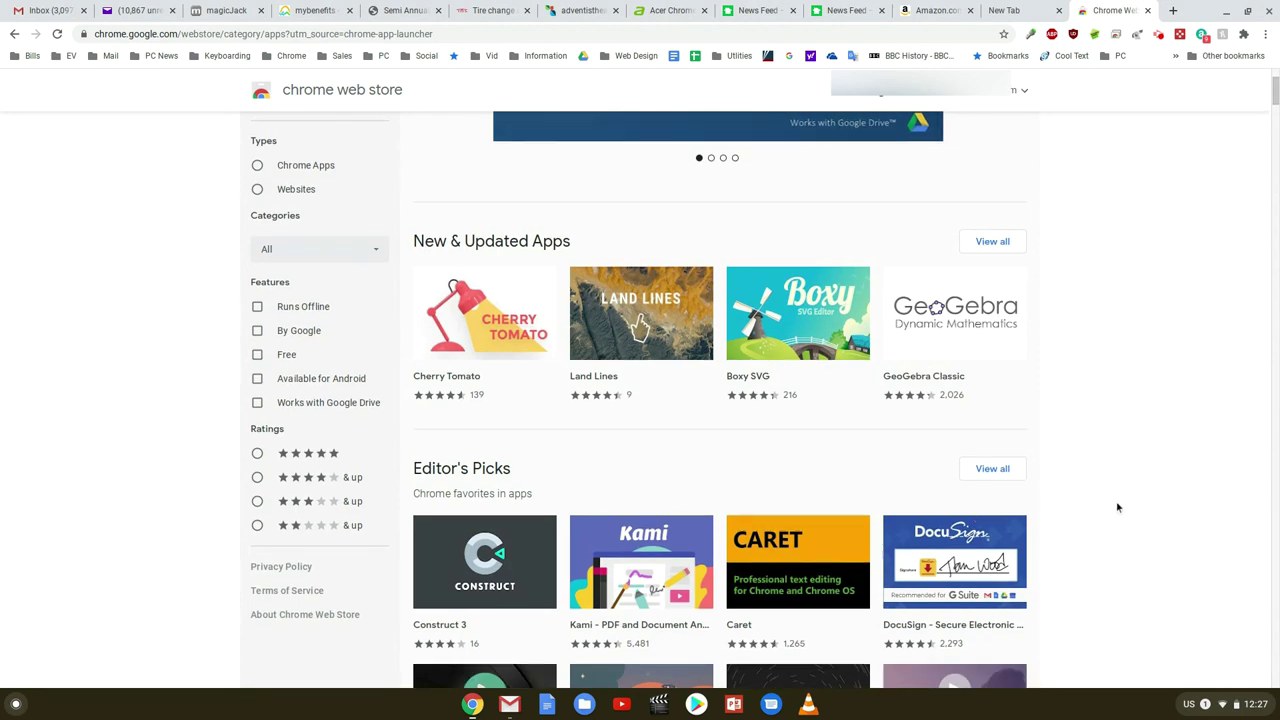
{"action": "scroll", "coordinate": [1116, 503], "scroll_direction": "down", "scroll_amount": 1}
{"action": "scroll", "coordinate": [1116, 503], "scroll_direction": "up", "scroll_amount": 3}
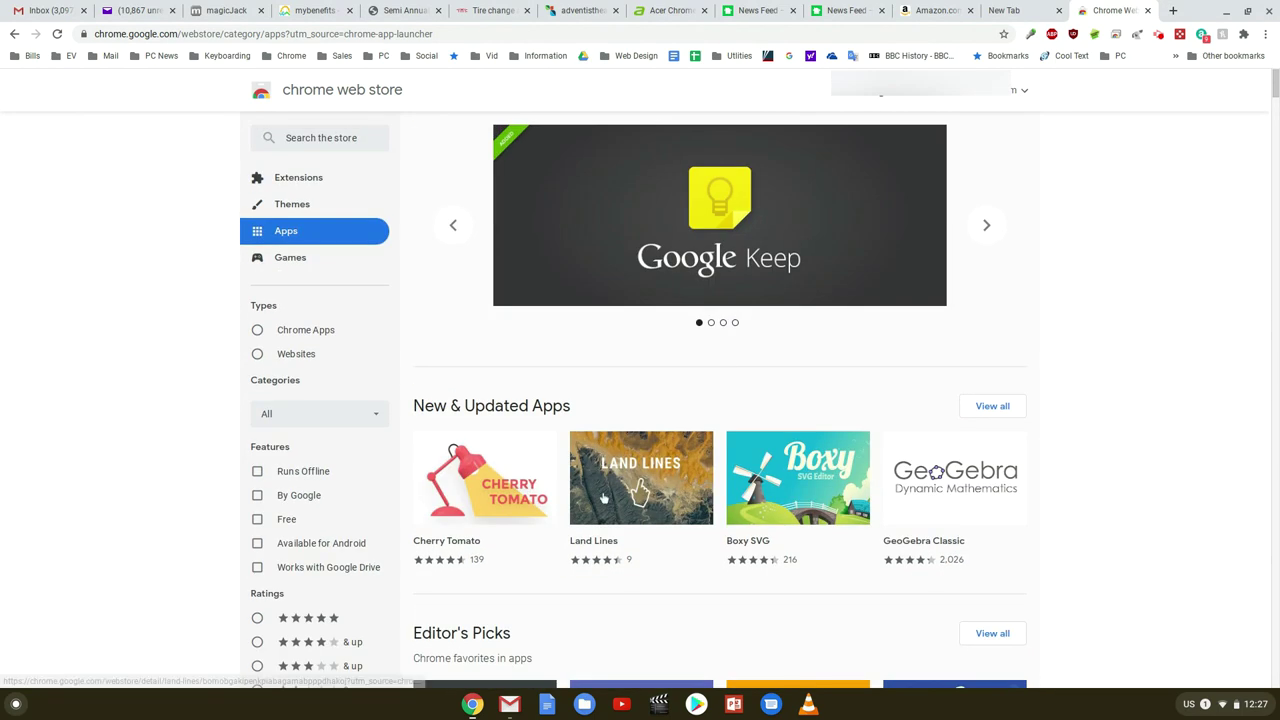
{"action": "scroll", "coordinate": [802, 455], "scroll_direction": "down", "scroll_amount": 7}
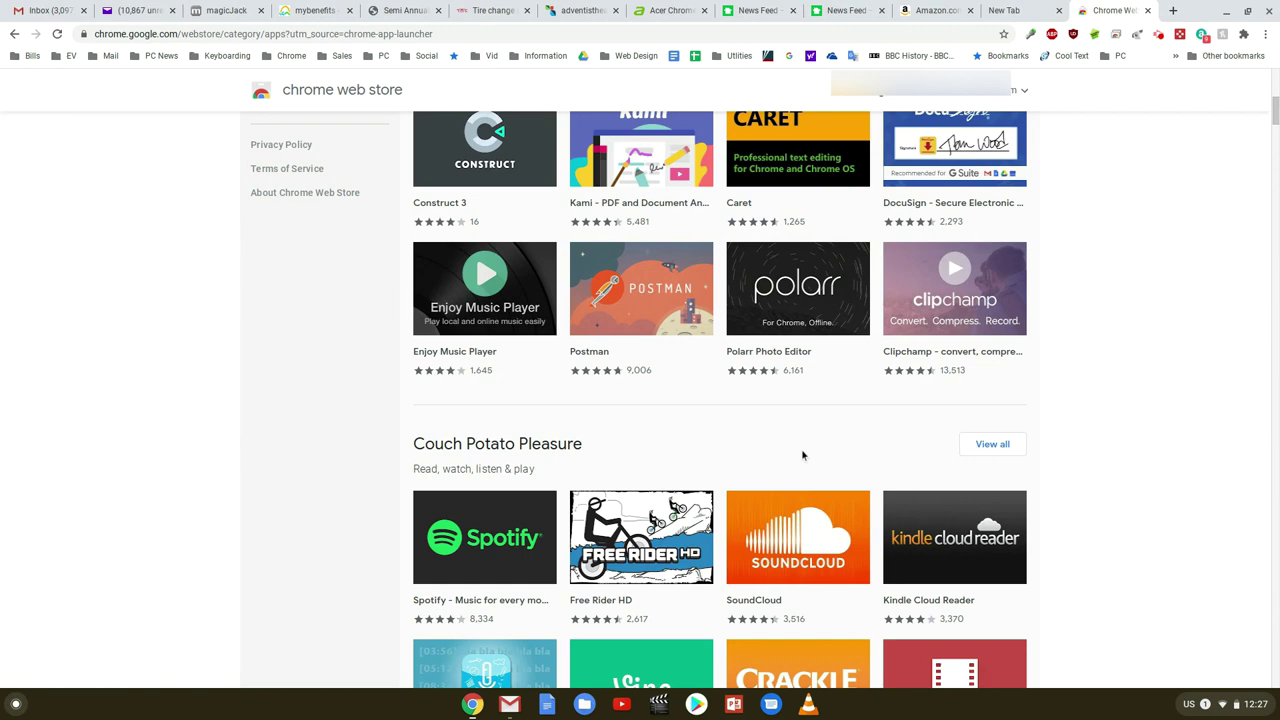
{"action": "scroll", "coordinate": [830, 443], "scroll_direction": "up", "scroll_amount": 3}
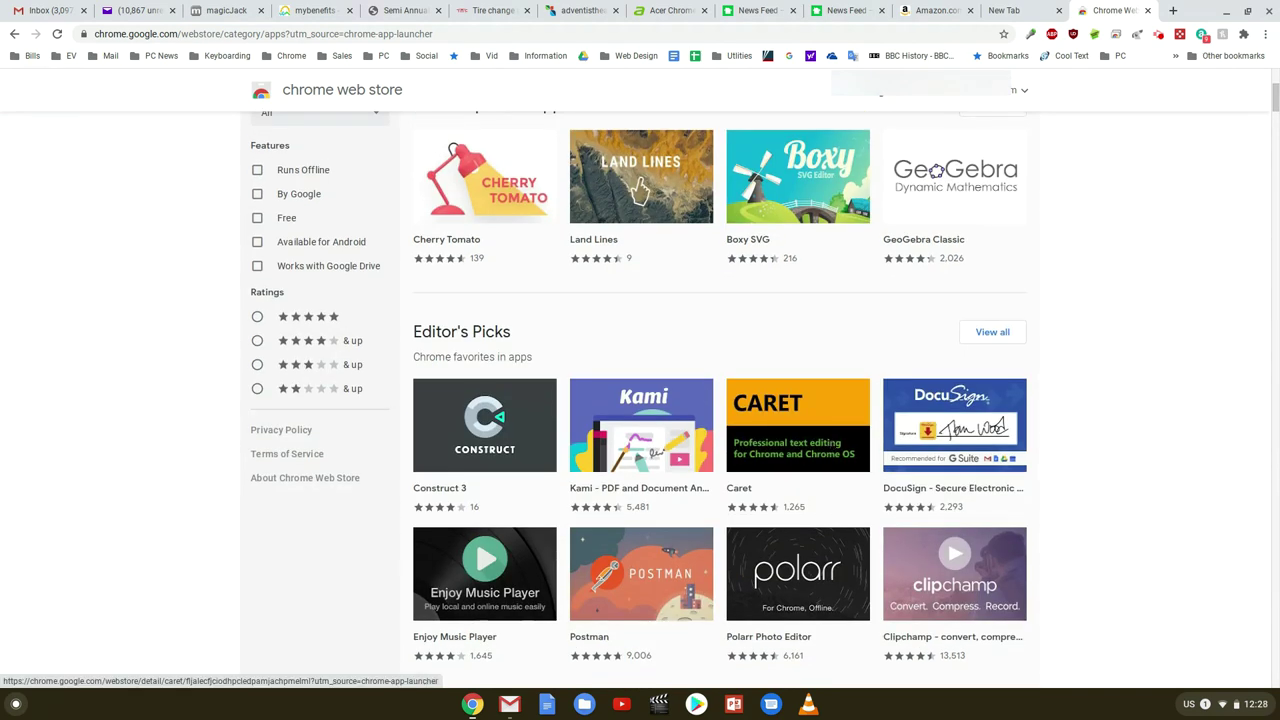
{"action": "scroll", "coordinate": [830, 443], "scroll_direction": "up", "scroll_amount": 3}
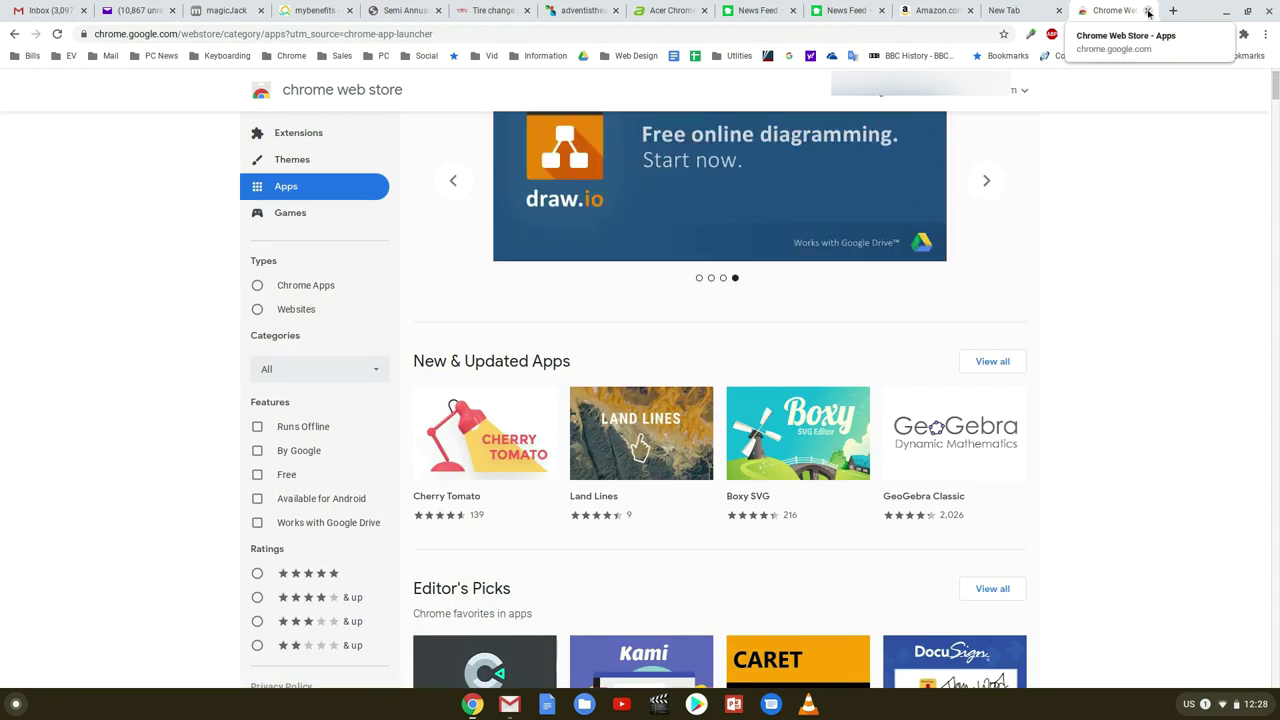
{"action": "left_click", "coordinate": [1147, 11]}
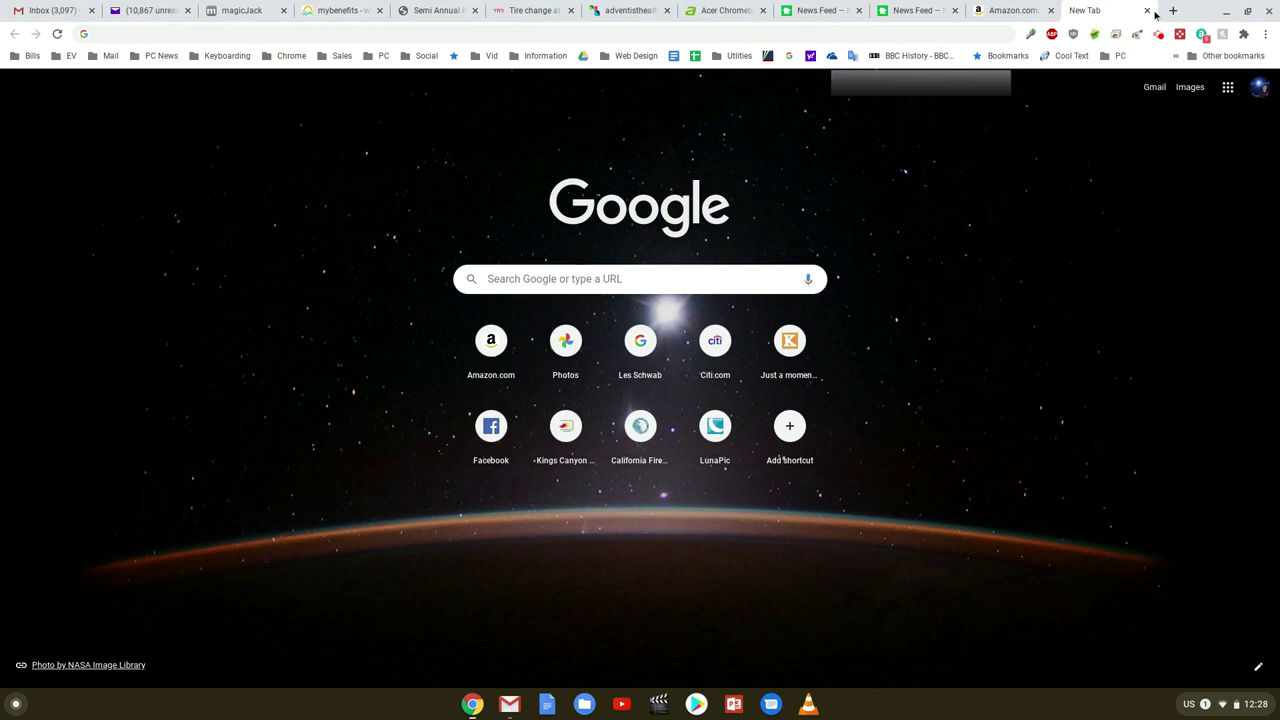
Step: Open Google Drive from the new tab page and bring up its general settings
{"action": "left_click", "coordinate": [1228, 87]}
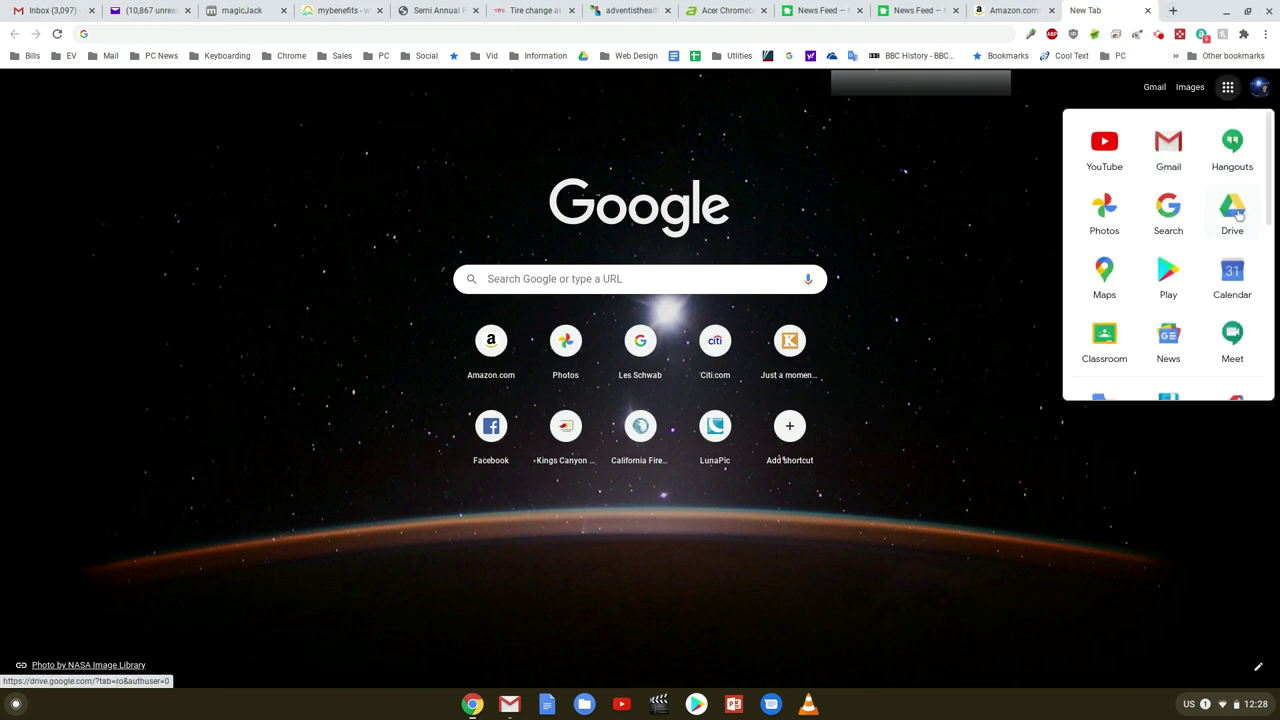
{"action": "left_click", "coordinate": [1233, 212]}
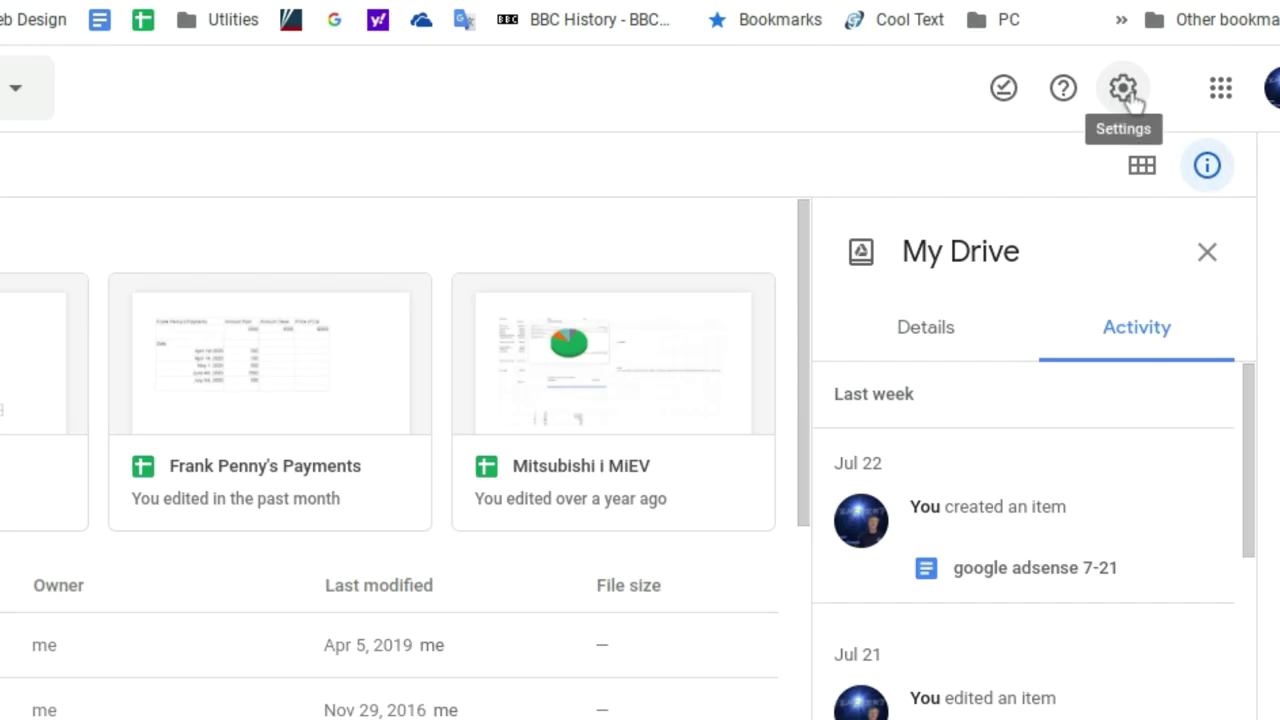
{"action": "left_click", "coordinate": [1124, 90]}
{"action": "left_click", "coordinate": [814, 166]}
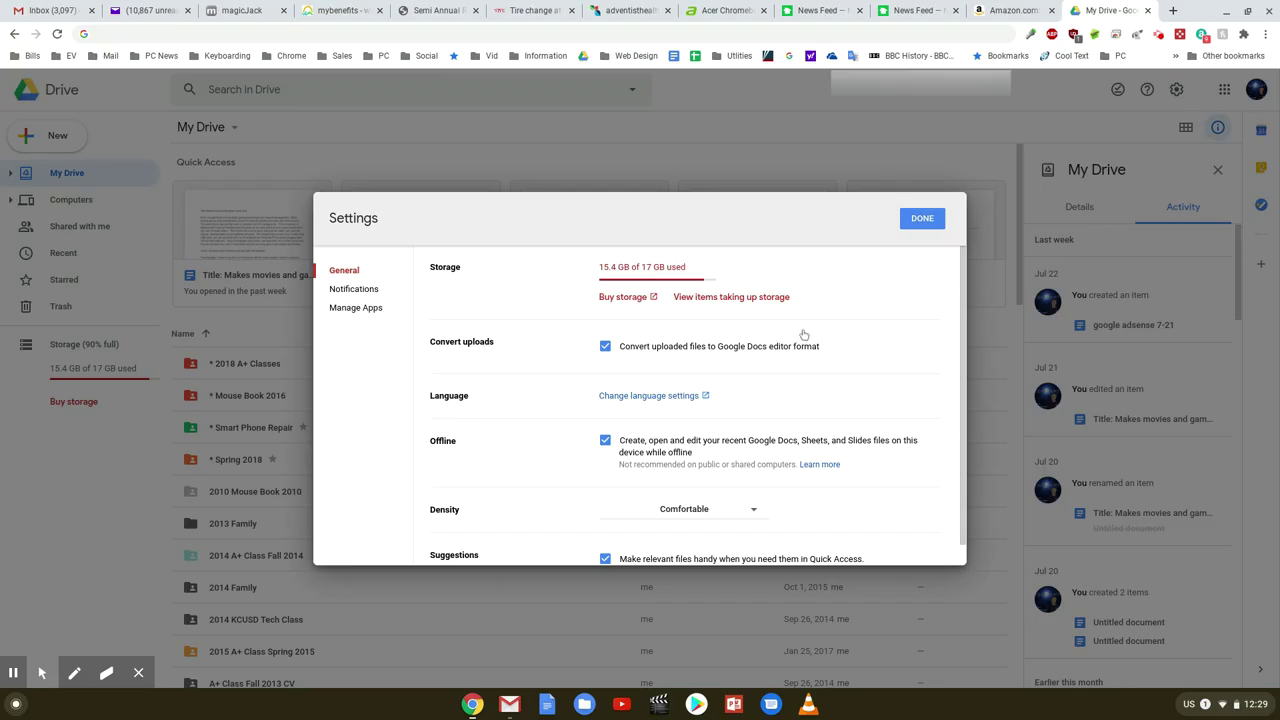
Step: Close and reopen the Google Drive settings, review the offline editing option for Docs, Sheets and Slides, and close the settings
{"action": "left_click", "coordinate": [922, 218]}
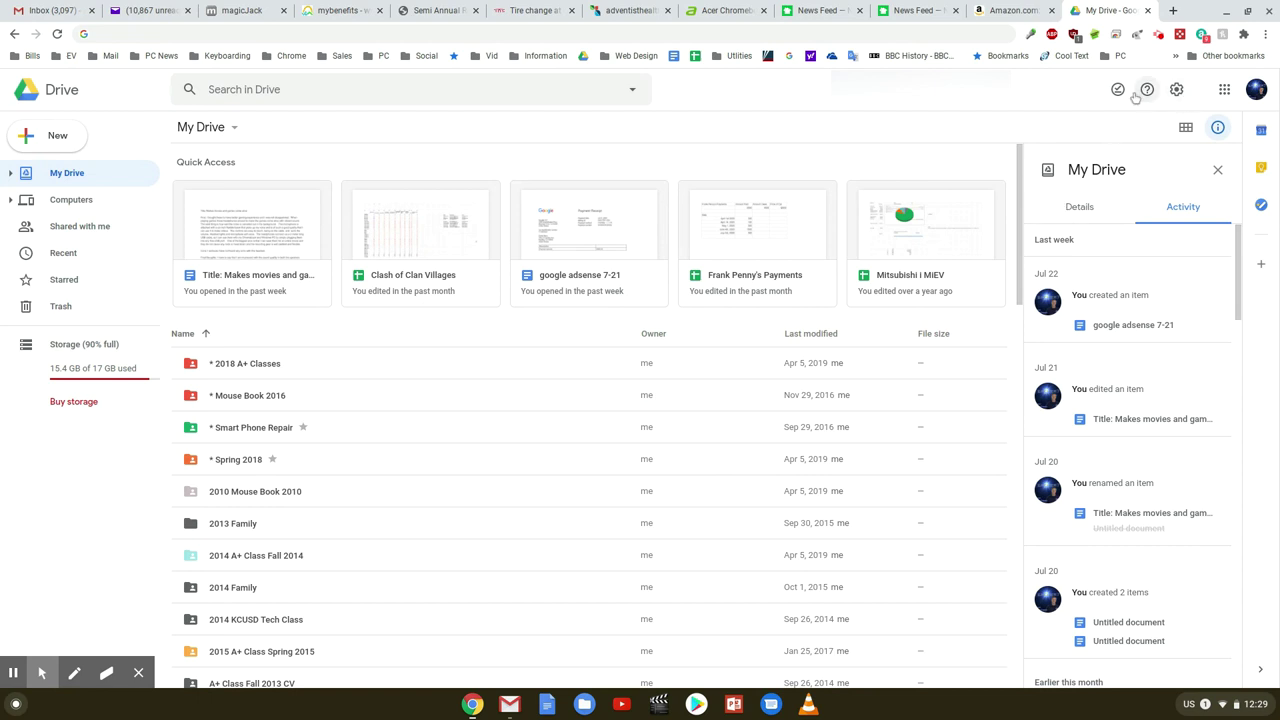
{"action": "left_click", "coordinate": [1176, 90]}
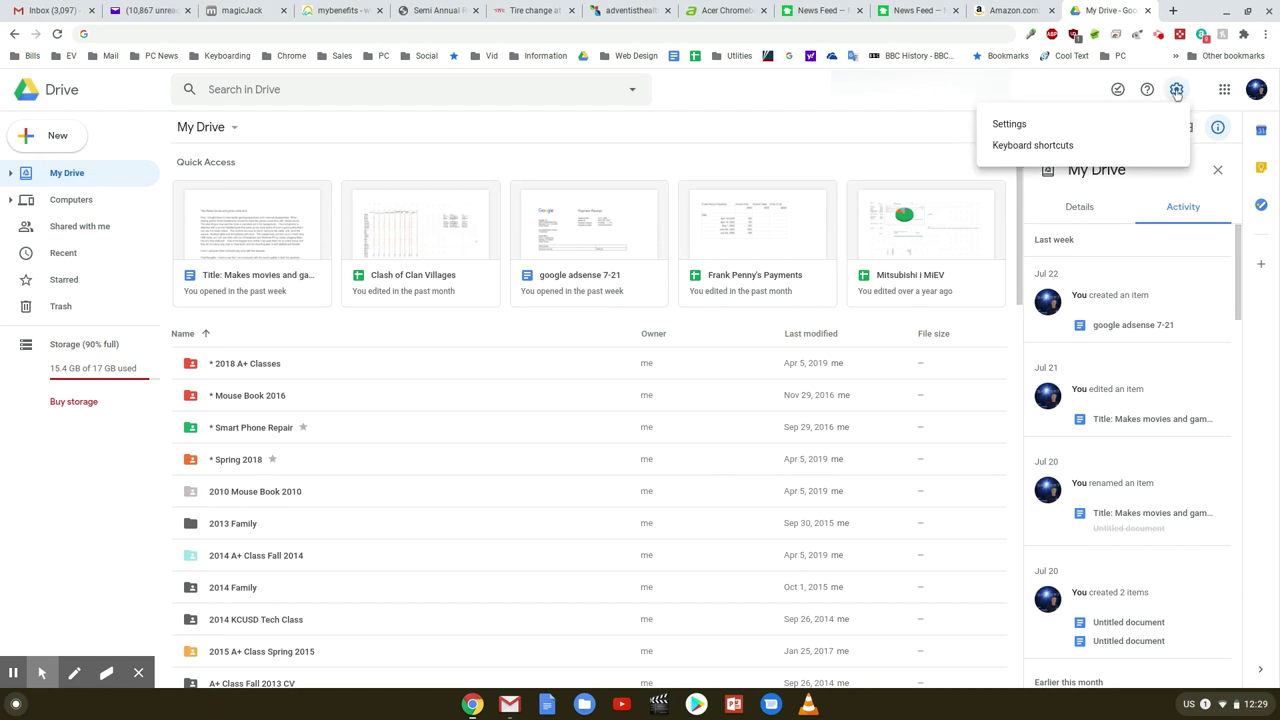
{"action": "left_click", "coordinate": [1032, 124]}
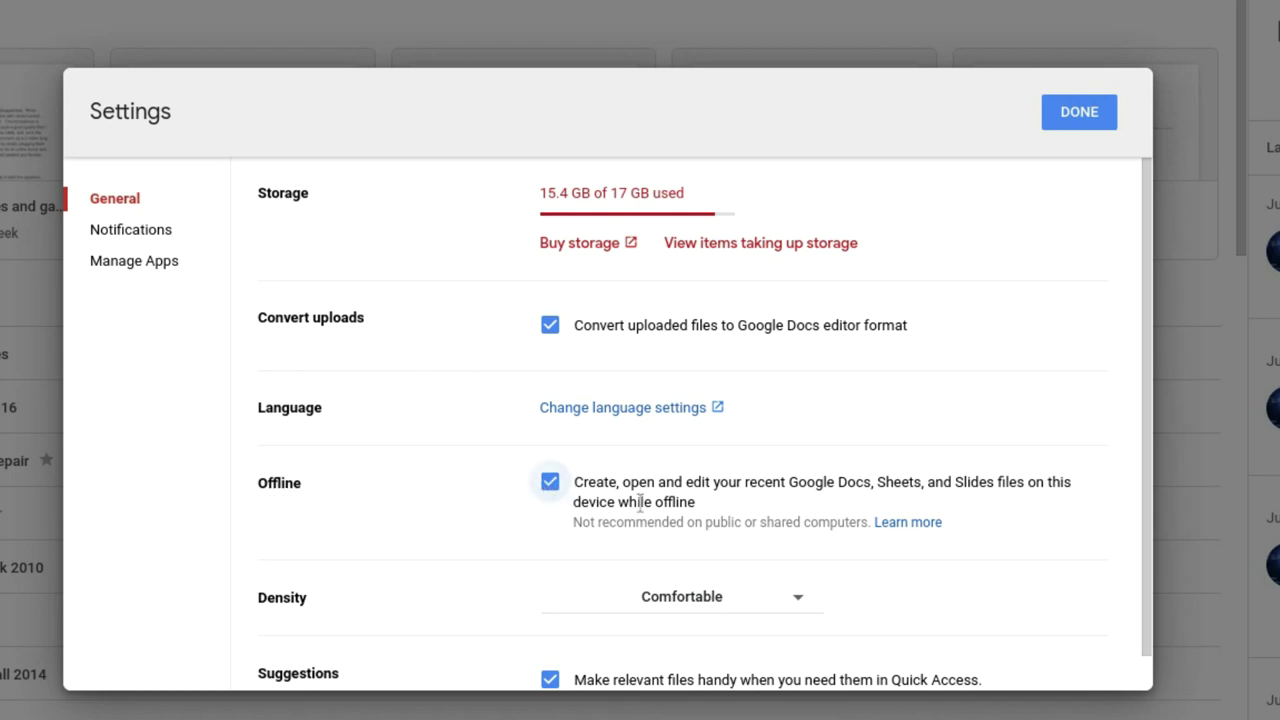
{"action": "left_click", "coordinate": [1075, 125]}
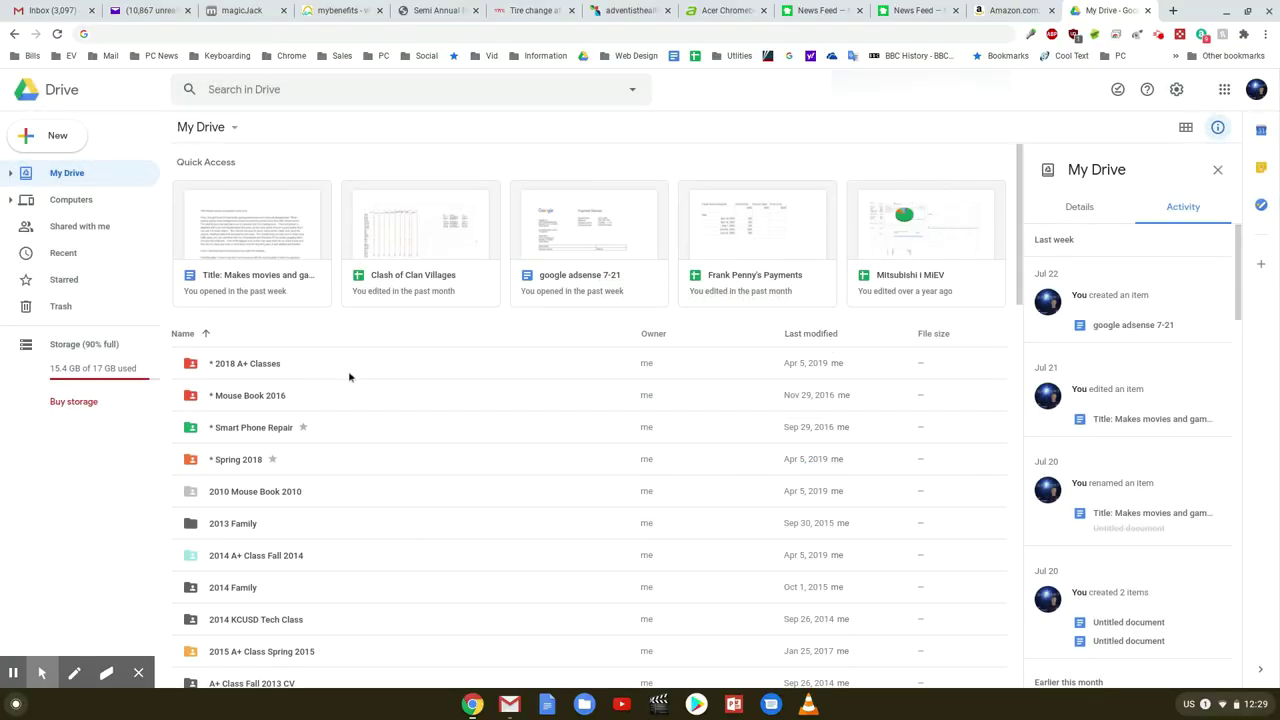
Step: Look over the folders and files in My Drive, and minimize the browser window
{"action": "scroll", "coordinate": [363, 363], "scroll_direction": "down", "scroll_amount": 1}
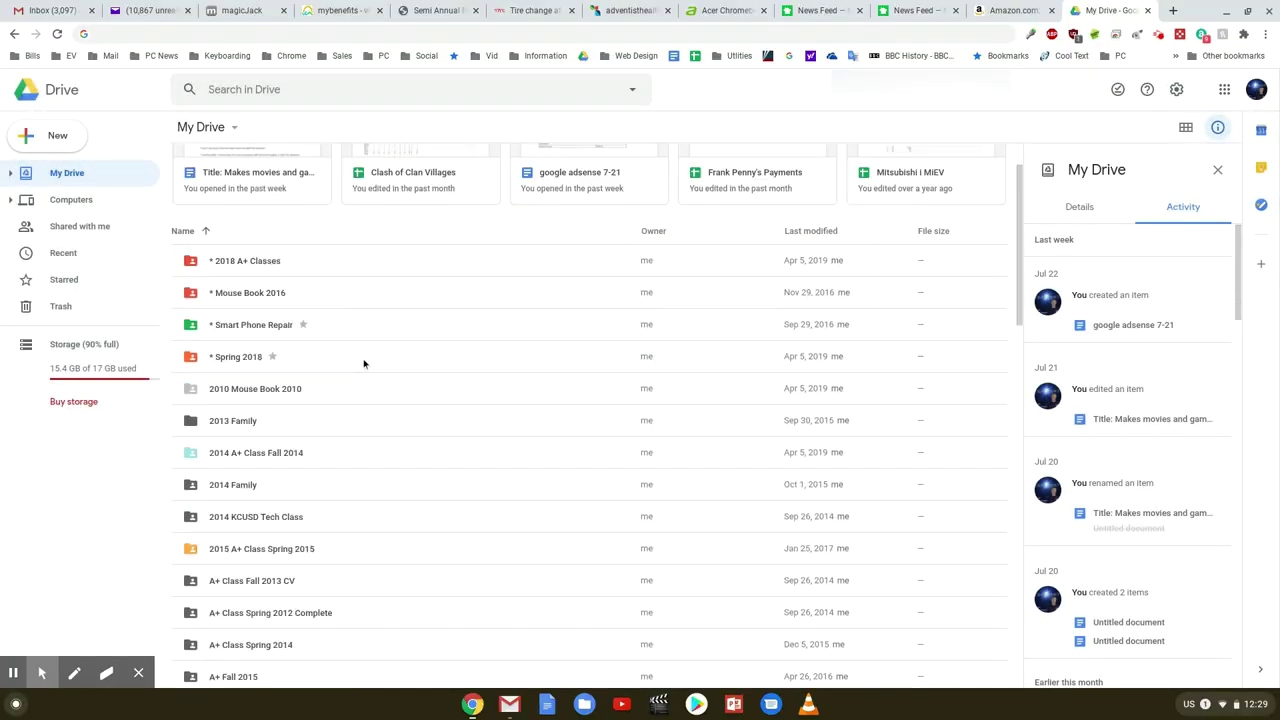
{"action": "scroll", "coordinate": [363, 363], "scroll_direction": "up", "scroll_amount": 1}
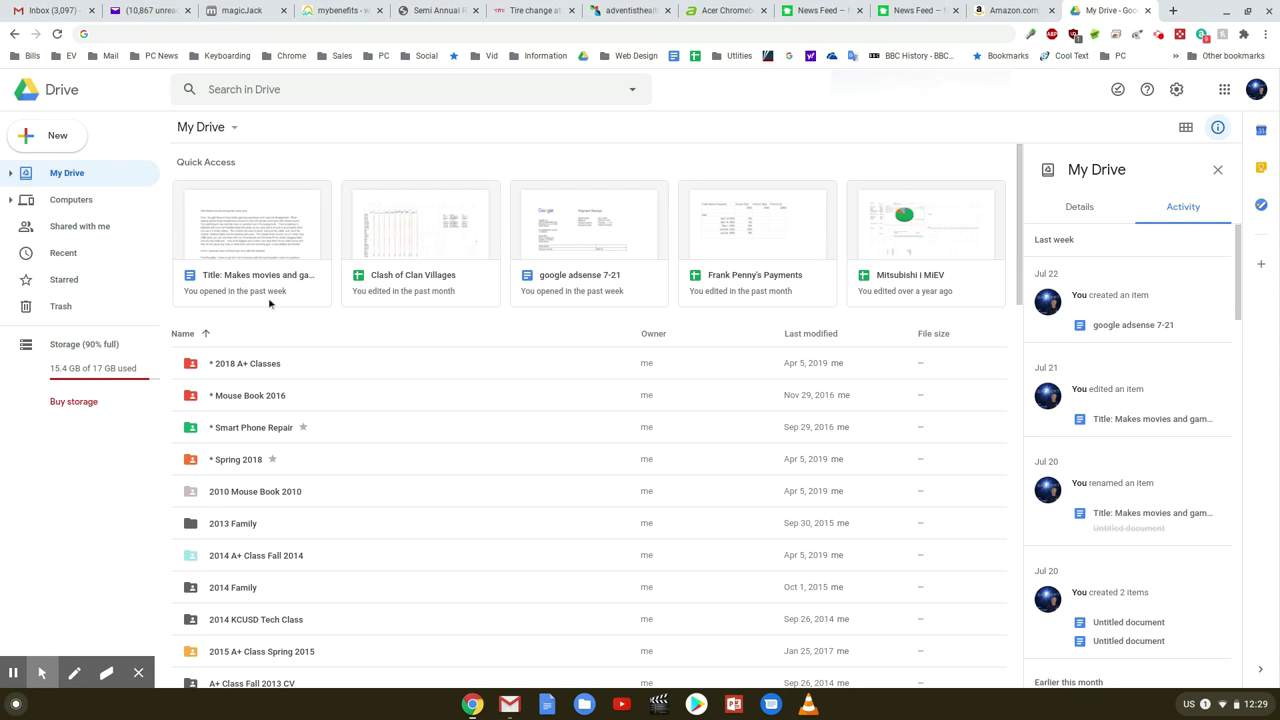
{"action": "left_click", "coordinate": [1226, 11]}
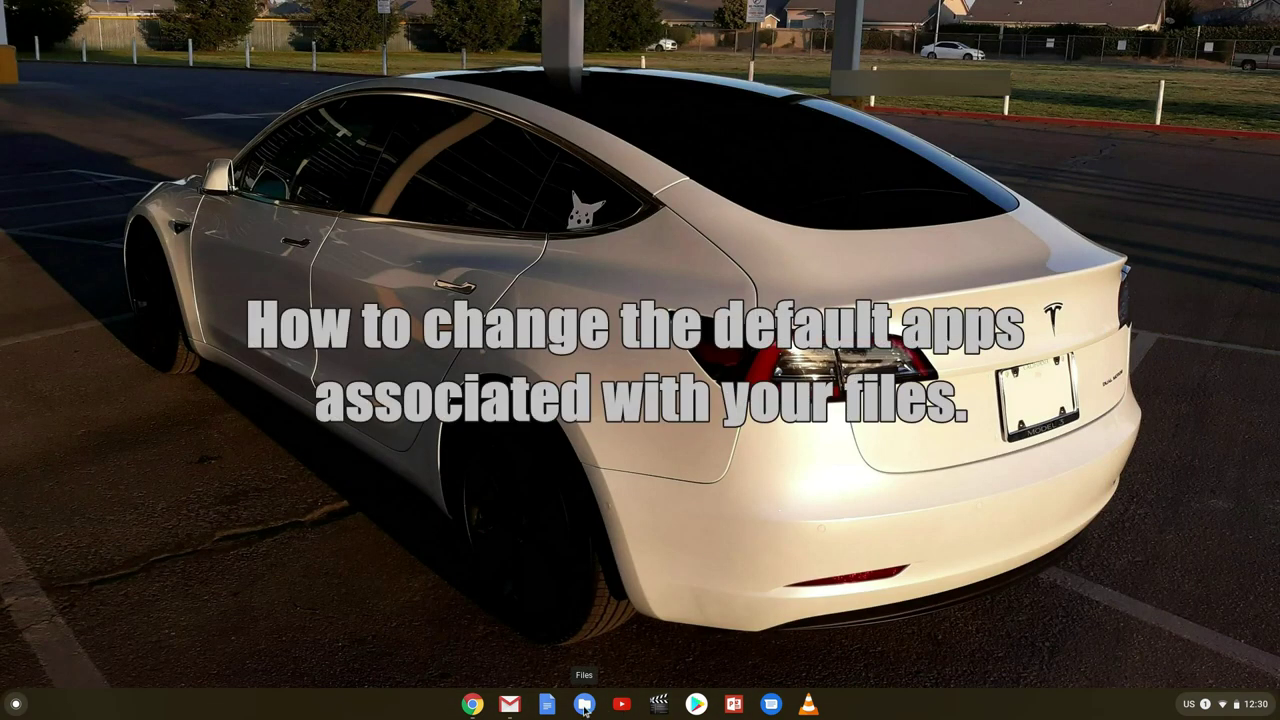
Step: Switch to the Files app and open the Shows folder on the SD Card
{"action": "left_click", "coordinate": [584, 706]}
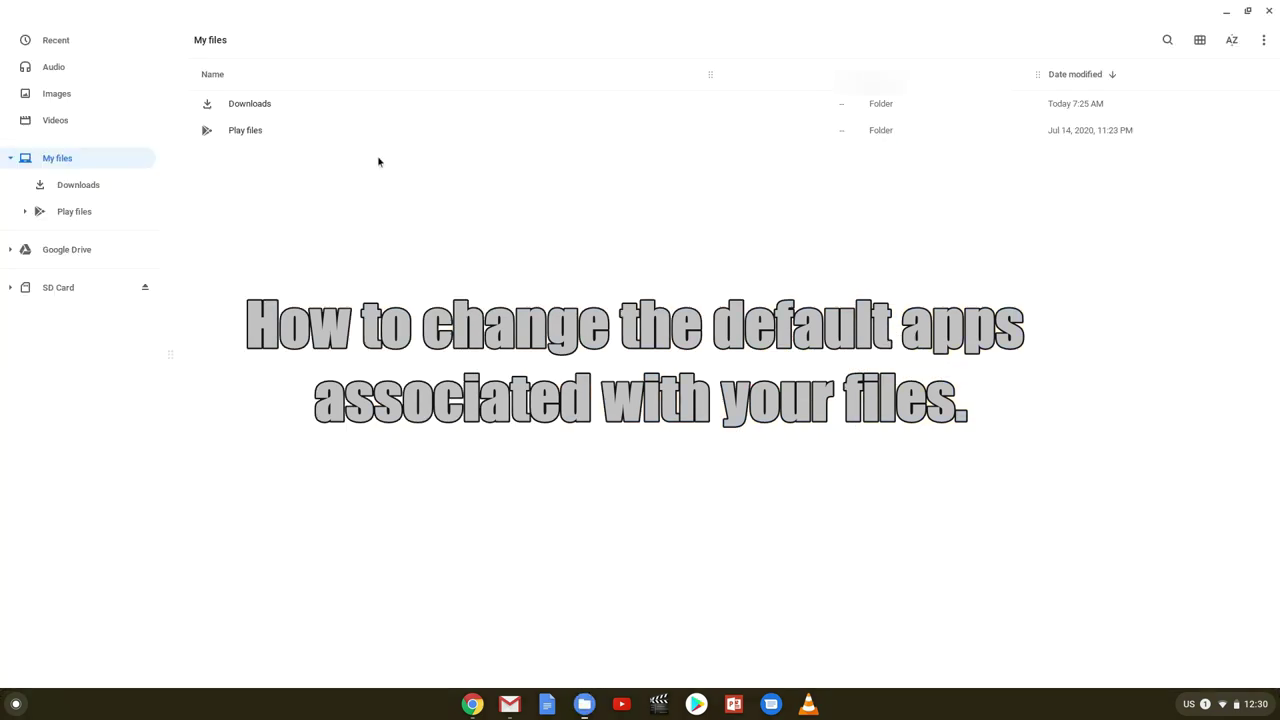
{"action": "left_click", "coordinate": [78, 288]}
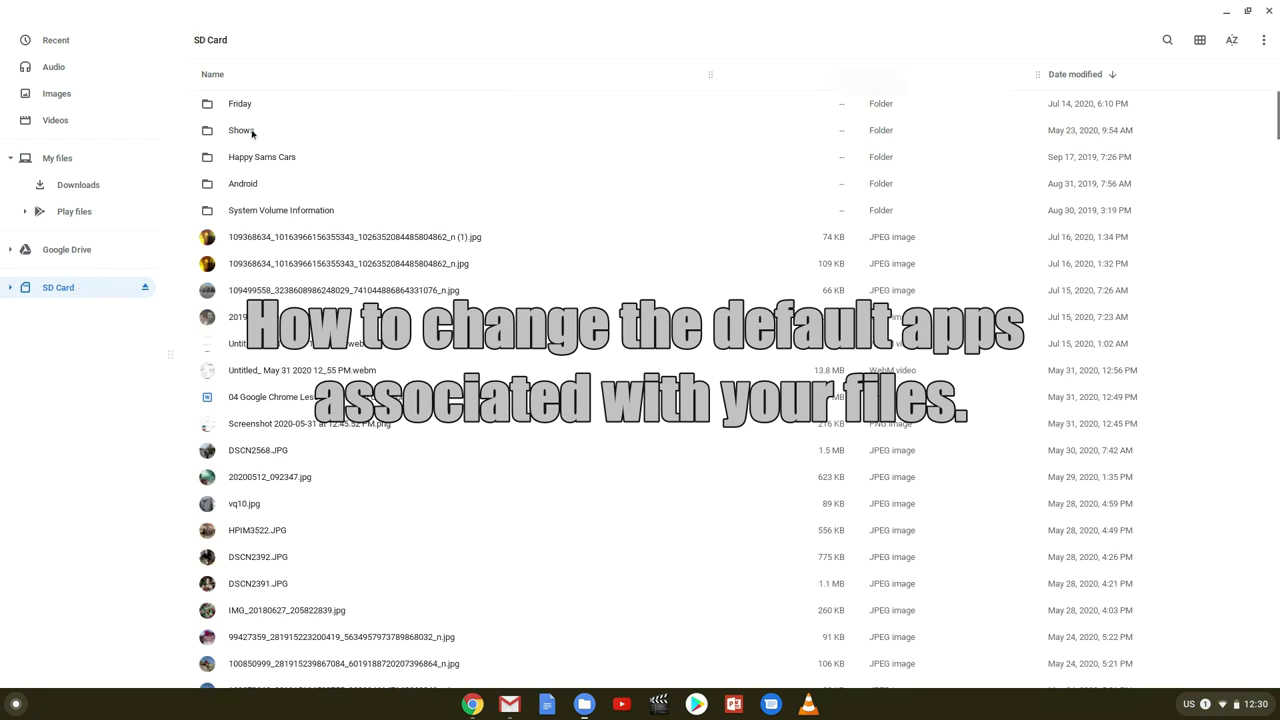
{"action": "double_click", "coordinate": [252, 133]}
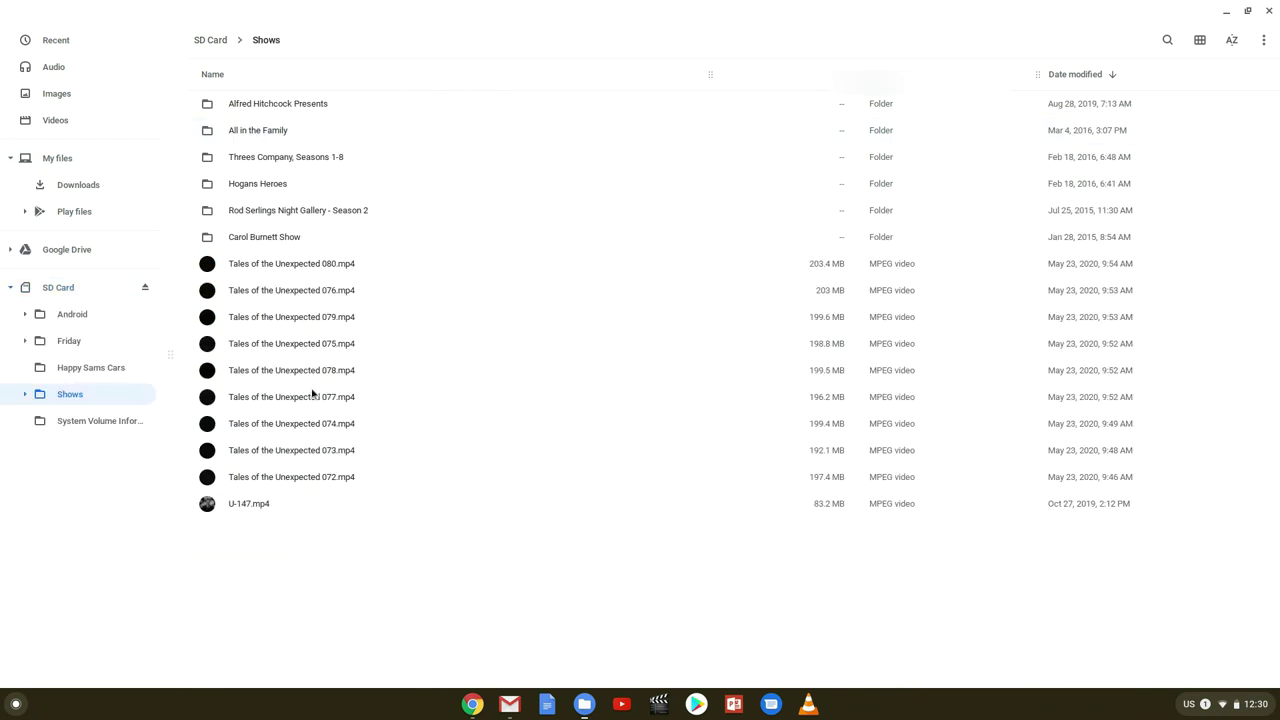
Step: Change the default app for MP4 files to VLC, using Tales of the Unexpected 080.mp4
{"action": "left_click", "coordinate": [296, 270]}
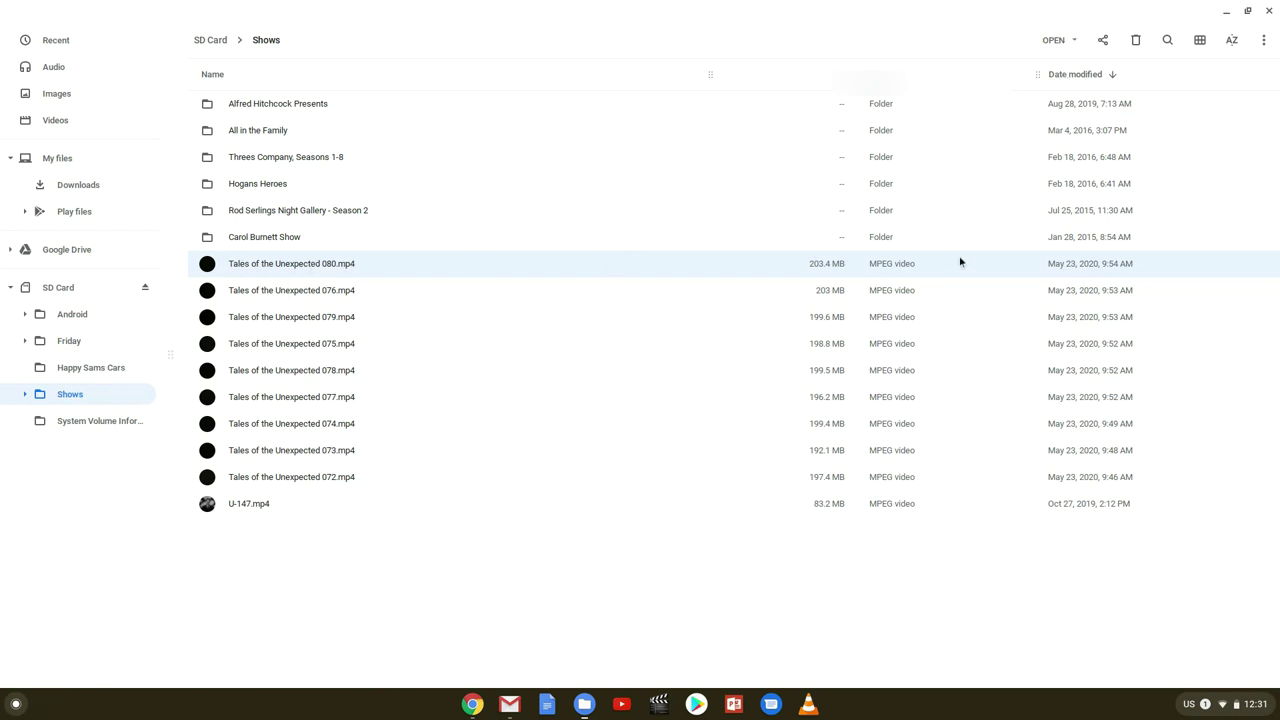
{"action": "left_click", "coordinate": [1073, 42]}
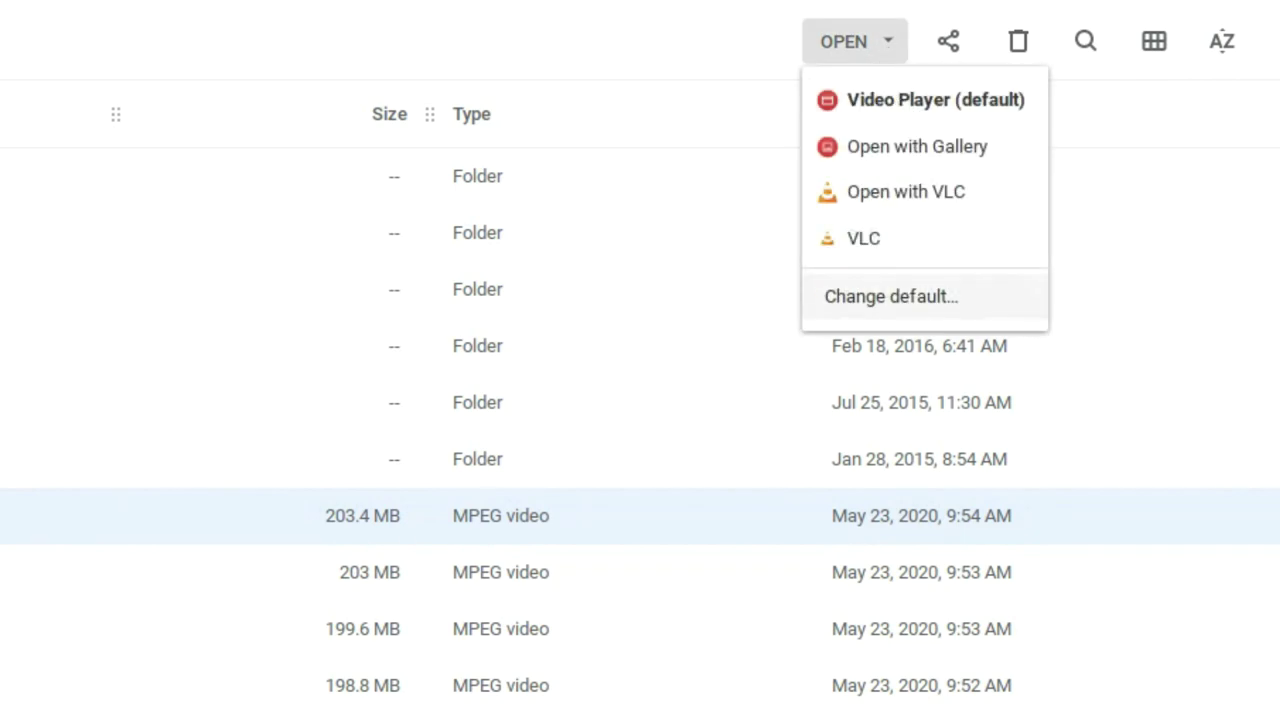
{"action": "left_click", "coordinate": [890, 296]}
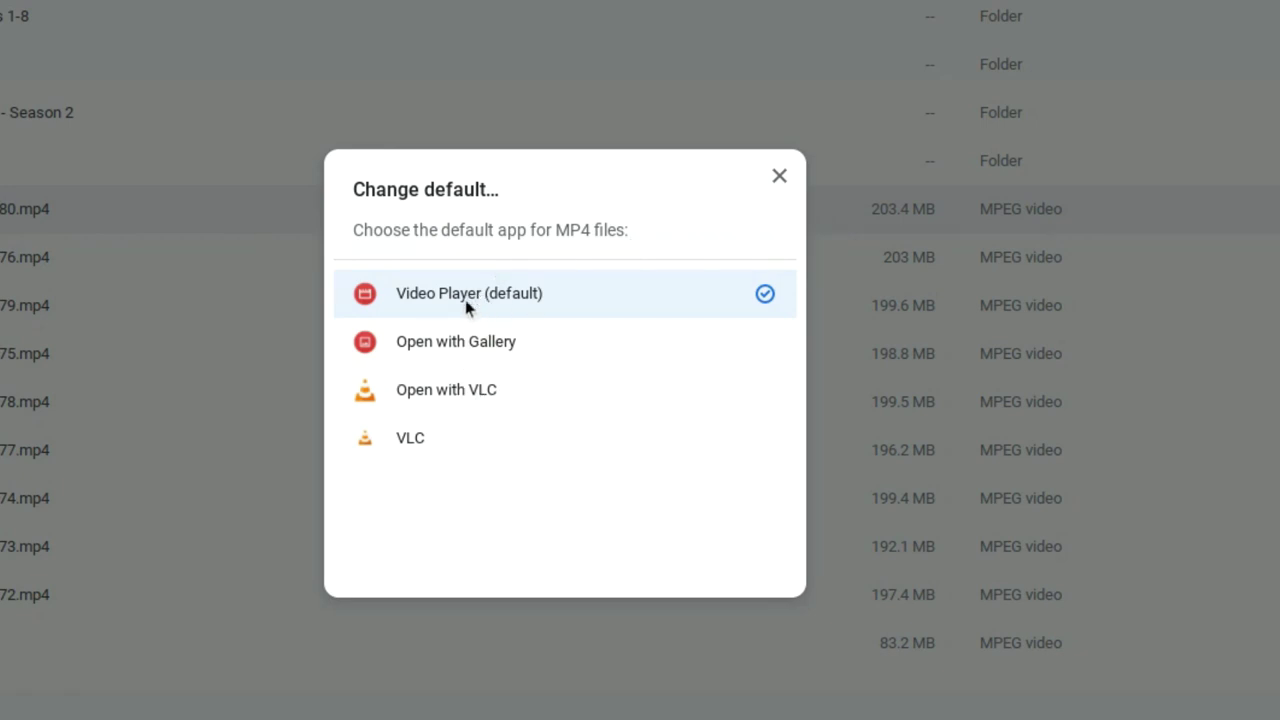
{"action": "left_click", "coordinate": [446, 393]}
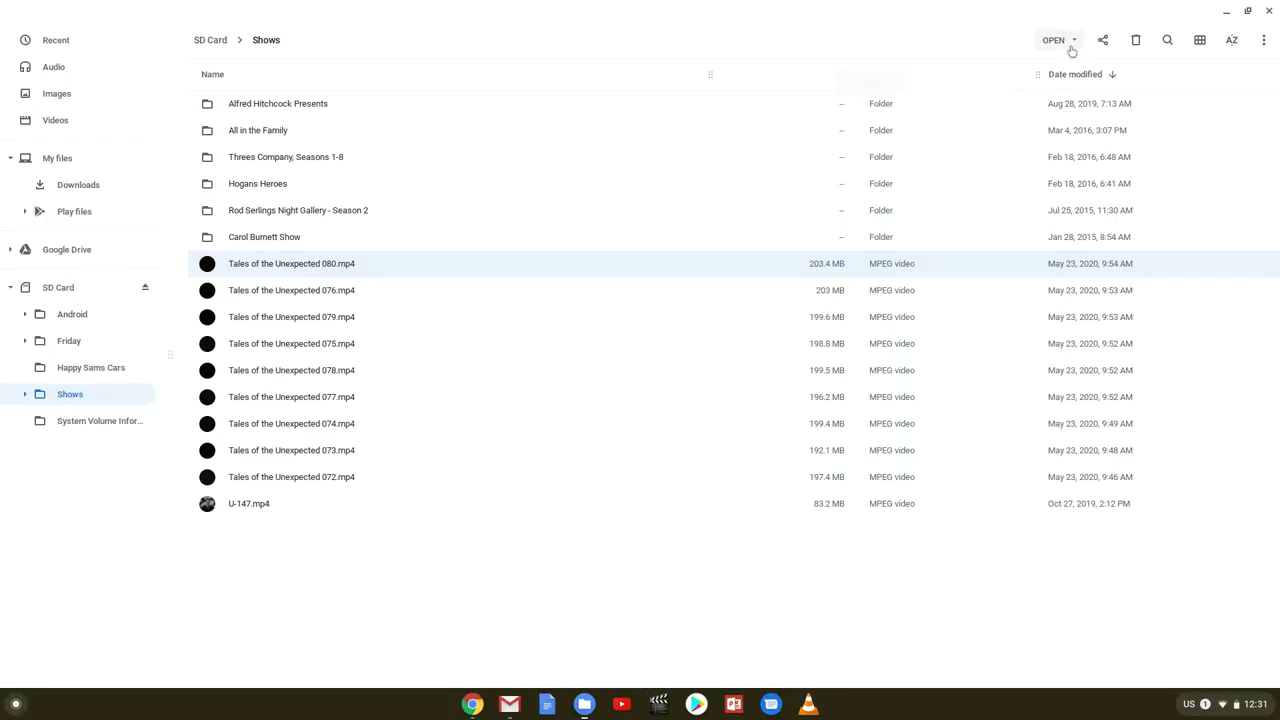
Step: Set the default app for MP4 files back to Video Player
{"action": "left_click", "coordinate": [1068, 46]}
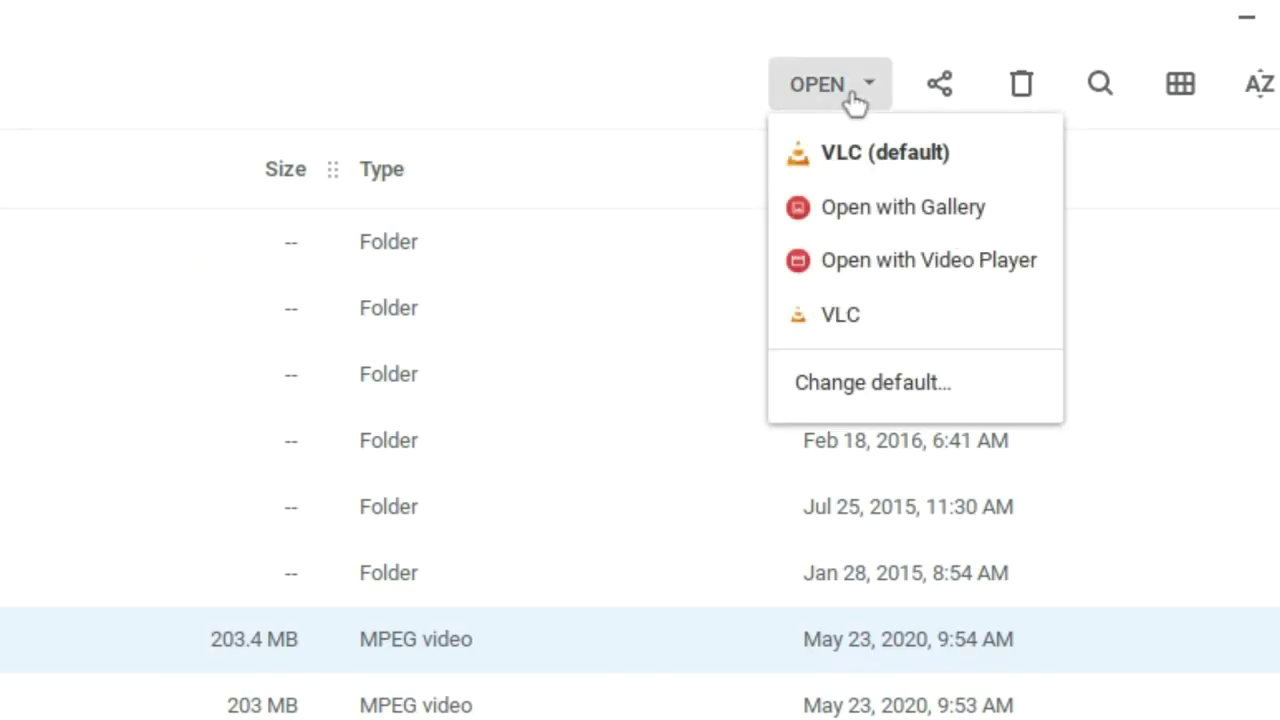
{"action": "left_click", "coordinate": [891, 378]}
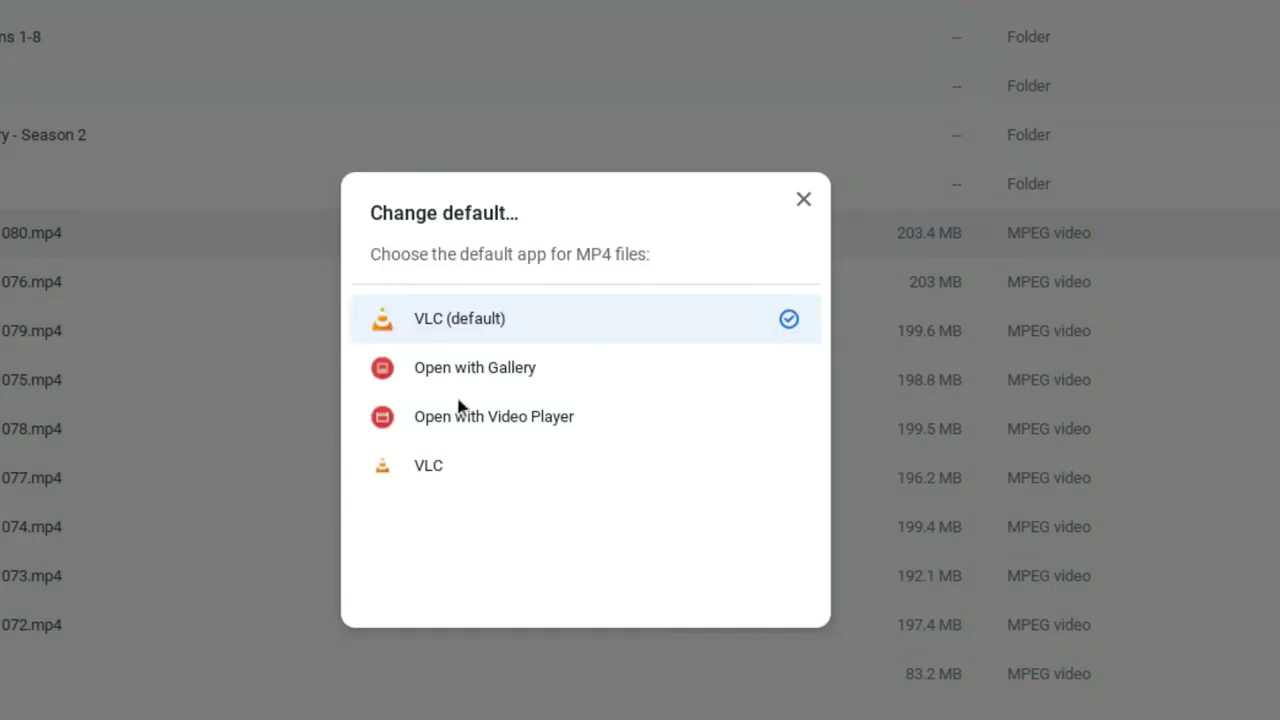
{"action": "left_click", "coordinate": [490, 418]}
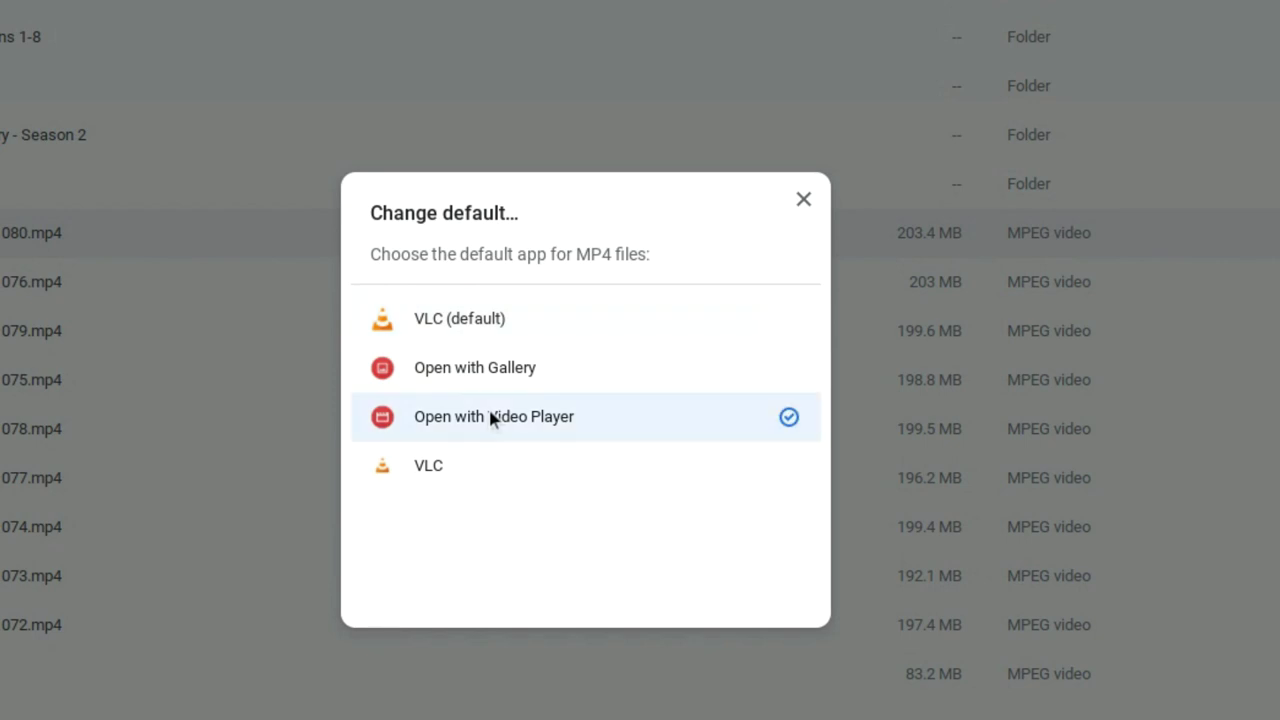